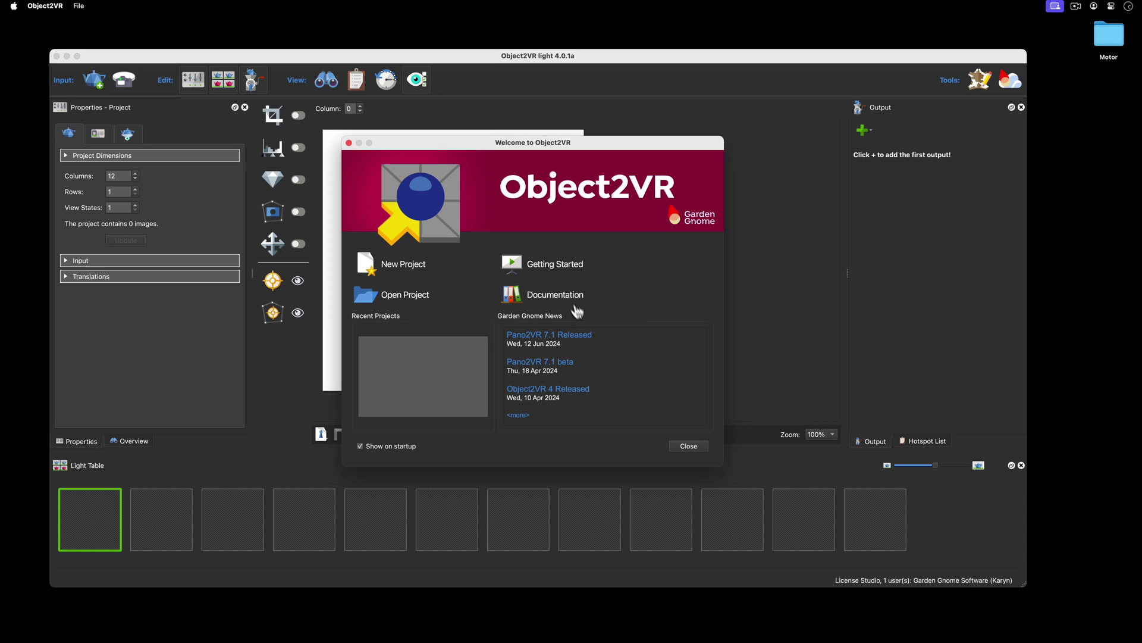
Close the Welcome to Object2VR dialog to start with an empty project
left_click(690, 446)
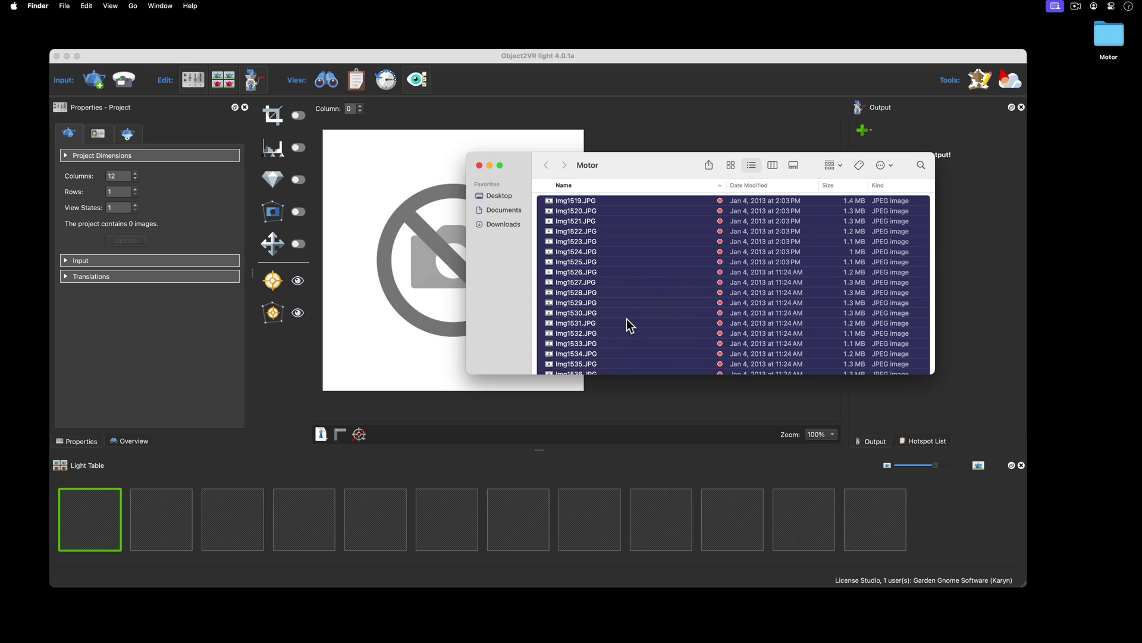
Import the 18 Motor JPEGs and confirm 18 columns by 1 row
left_click_drag(593, 208, 109, 512)
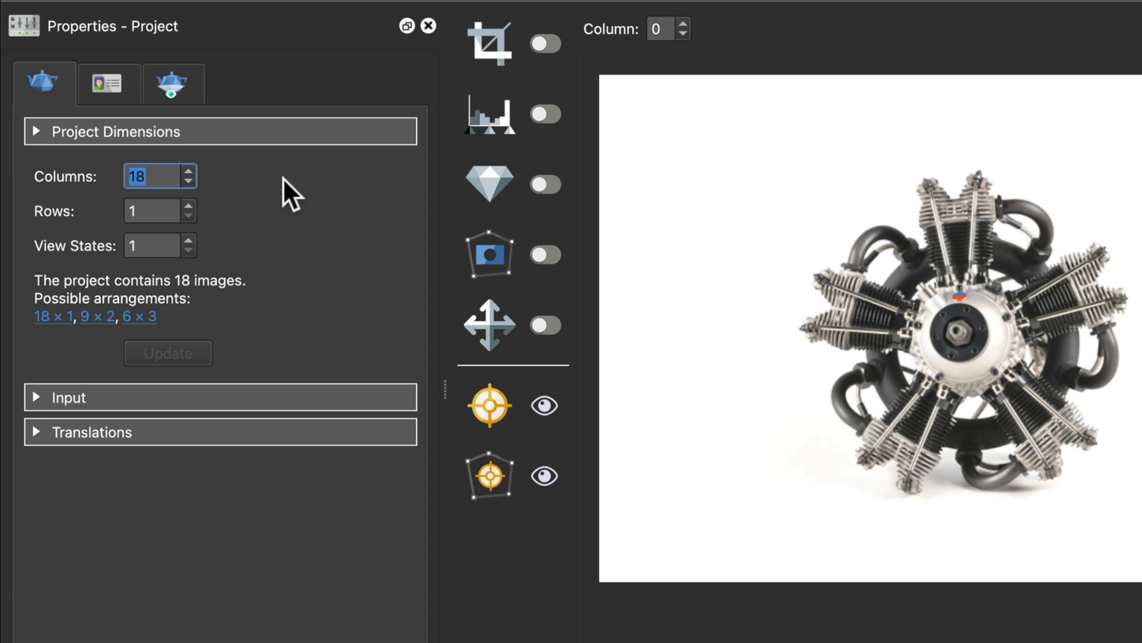
left_click(171, 210)
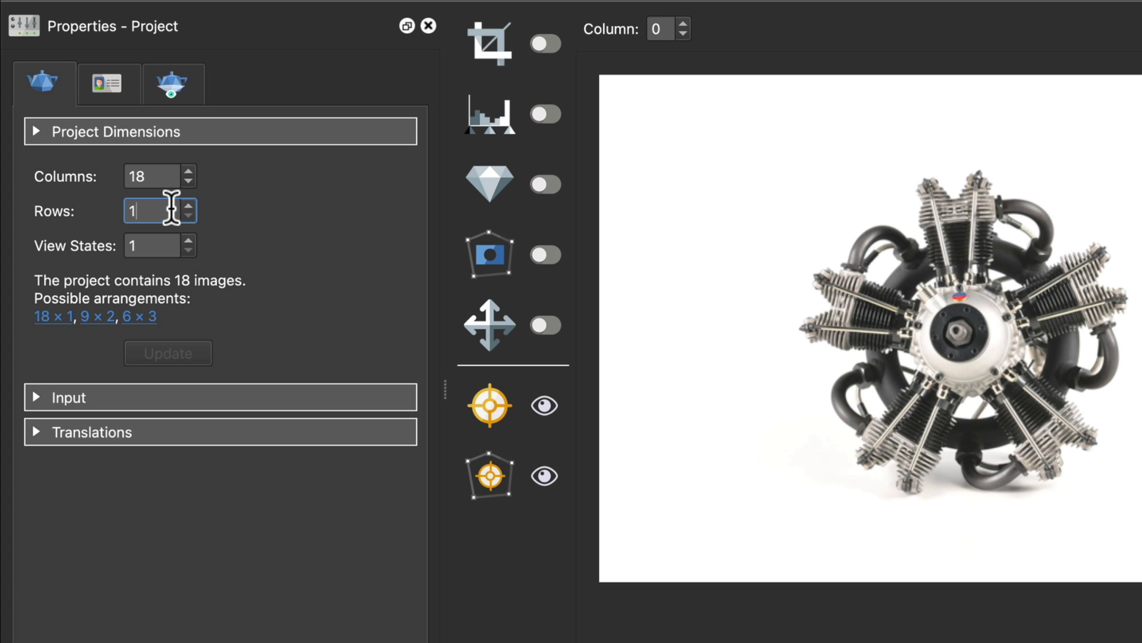
left_click(170, 244)
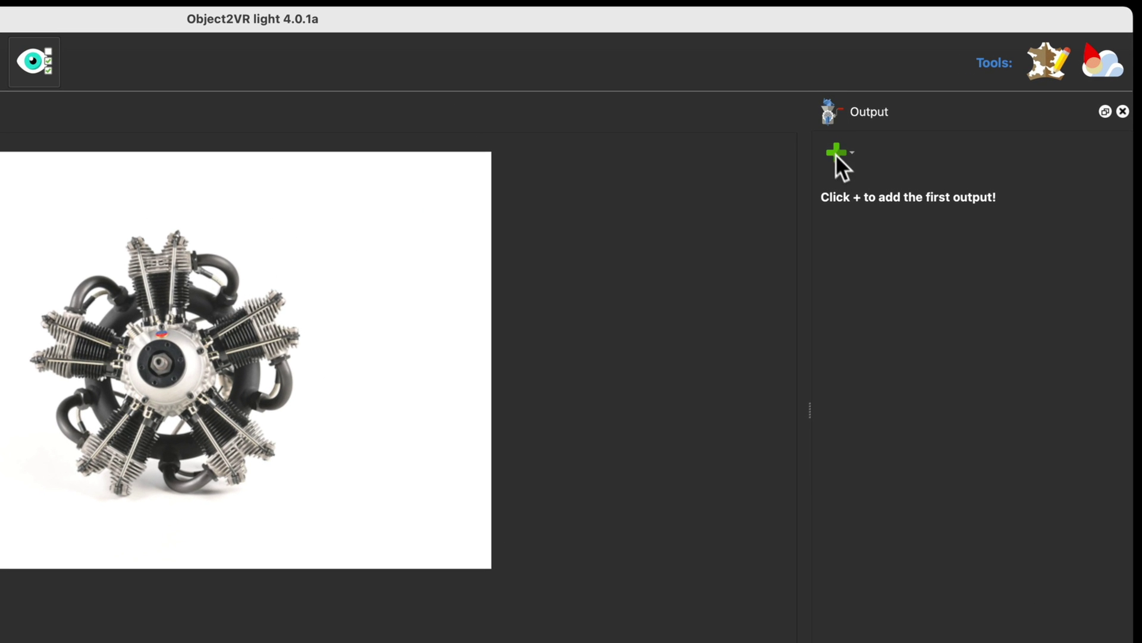
Add a Web output and export it, saving the project as Motor first
left_click(838, 155)
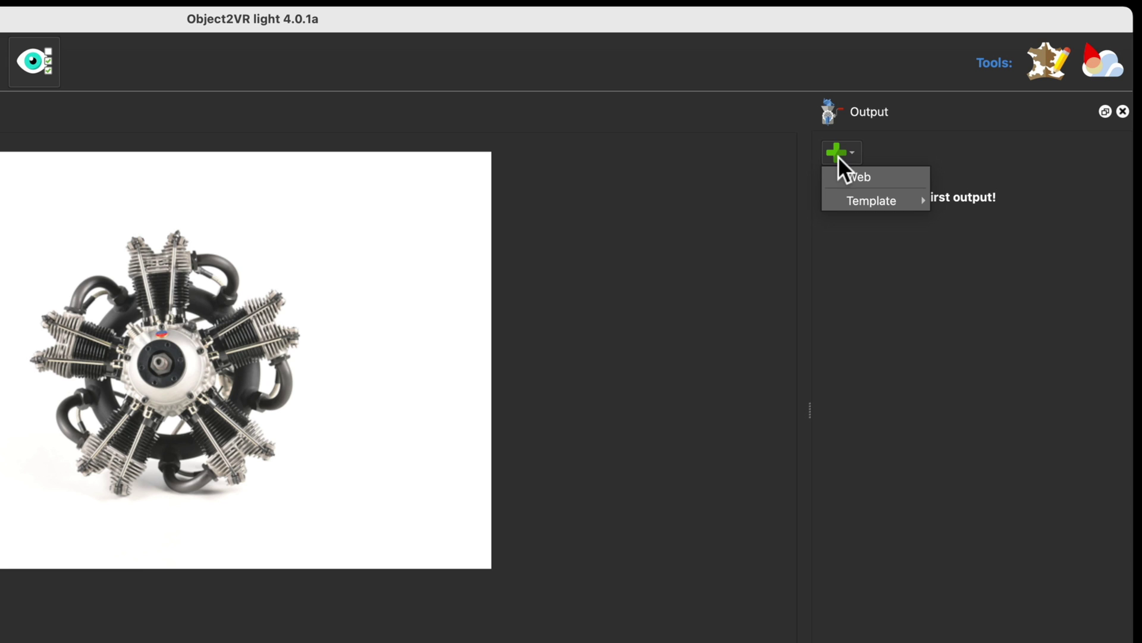
left_click(887, 176)
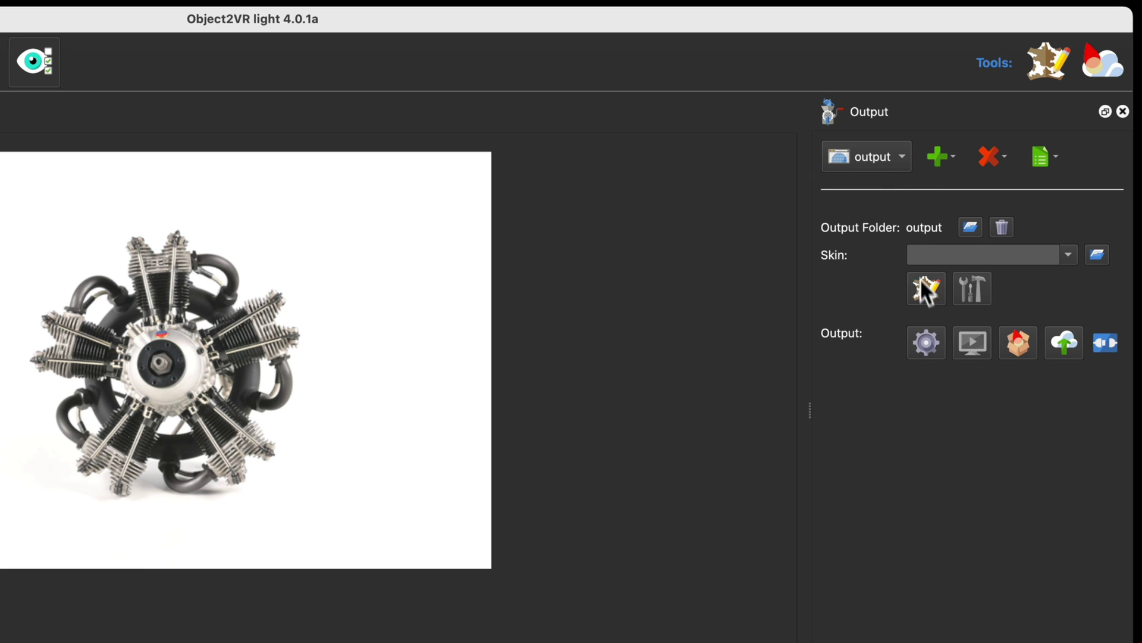
left_click(927, 343)
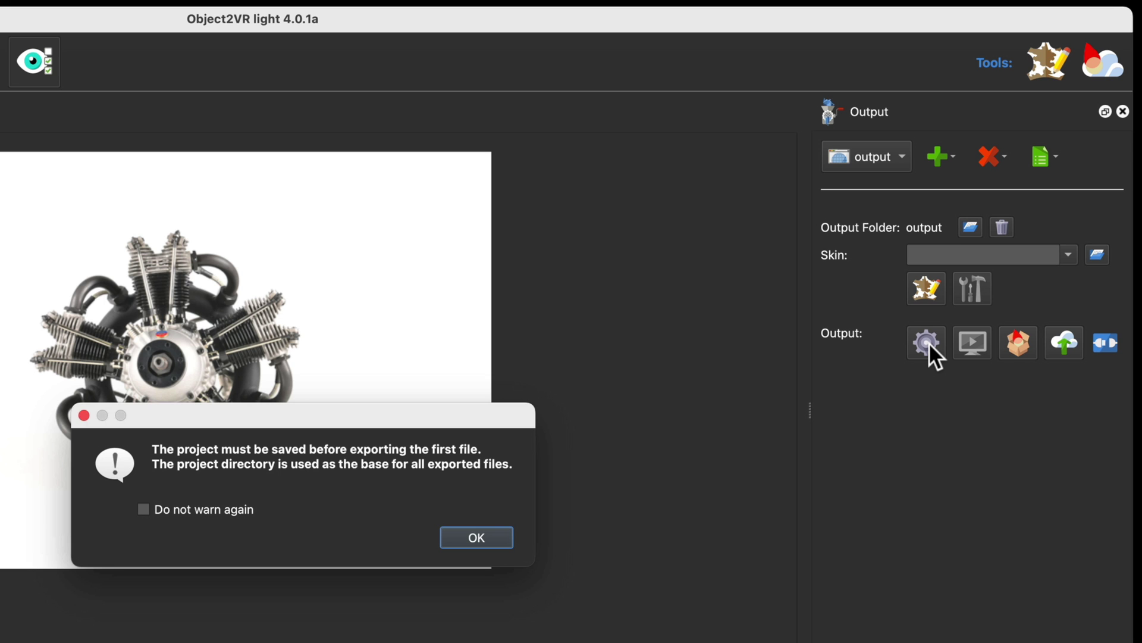
left_click(479, 538)
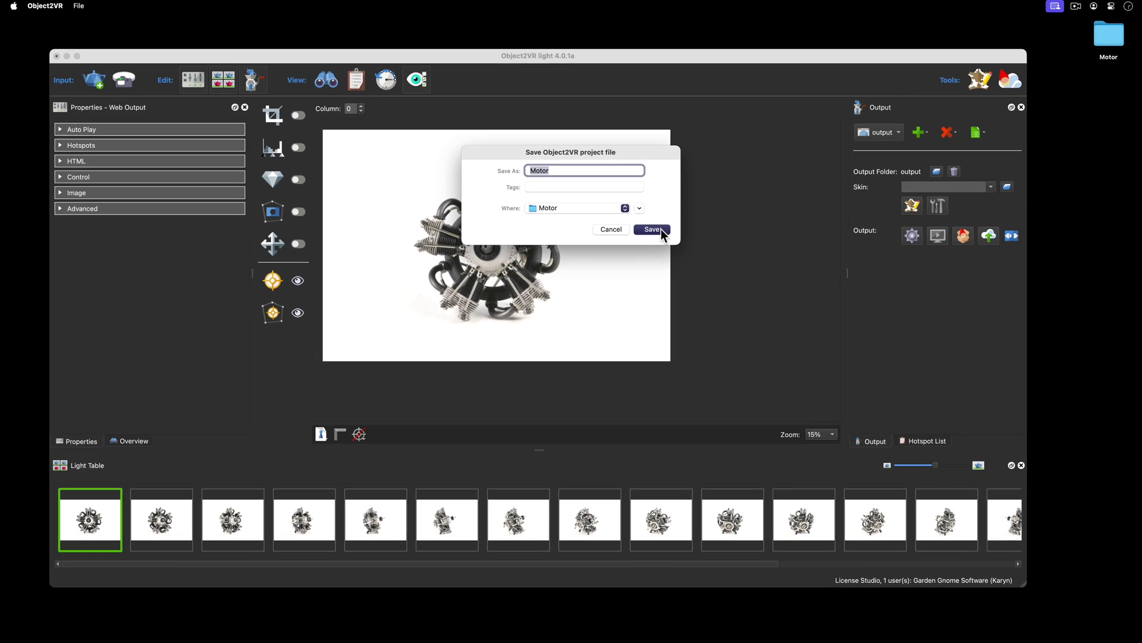
left_click(660, 228)
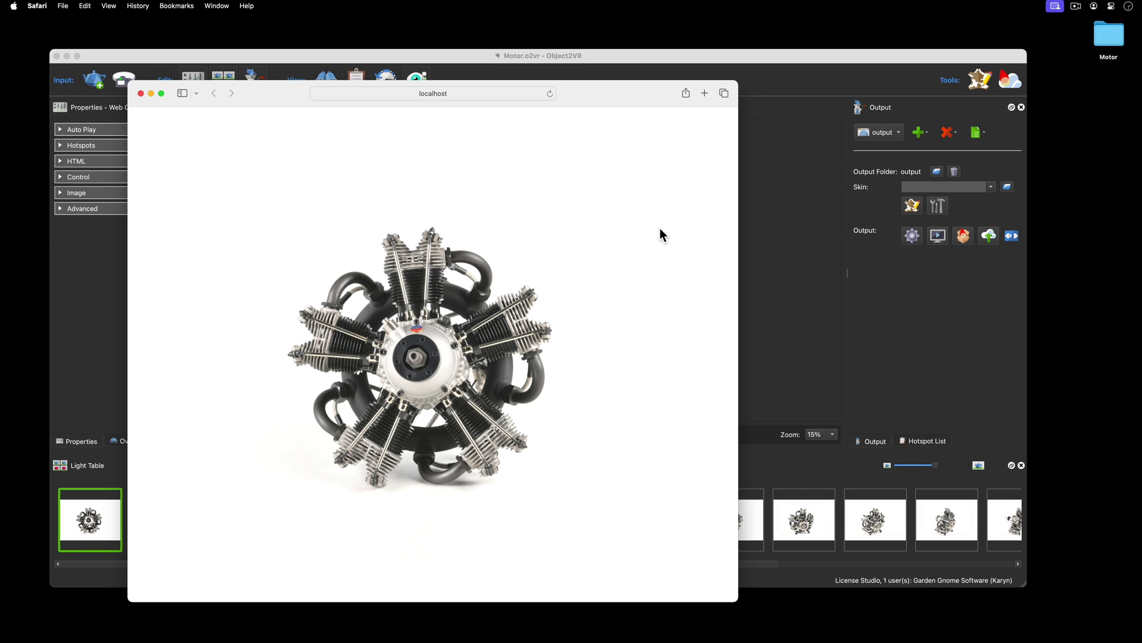
Spin the engine through side and front views, then zoom into the hub
mouse_move(298, 434)
left_mouse_down()
mouse_move(274, 438)
mouse_move(526, 433)
left_mouse_up()
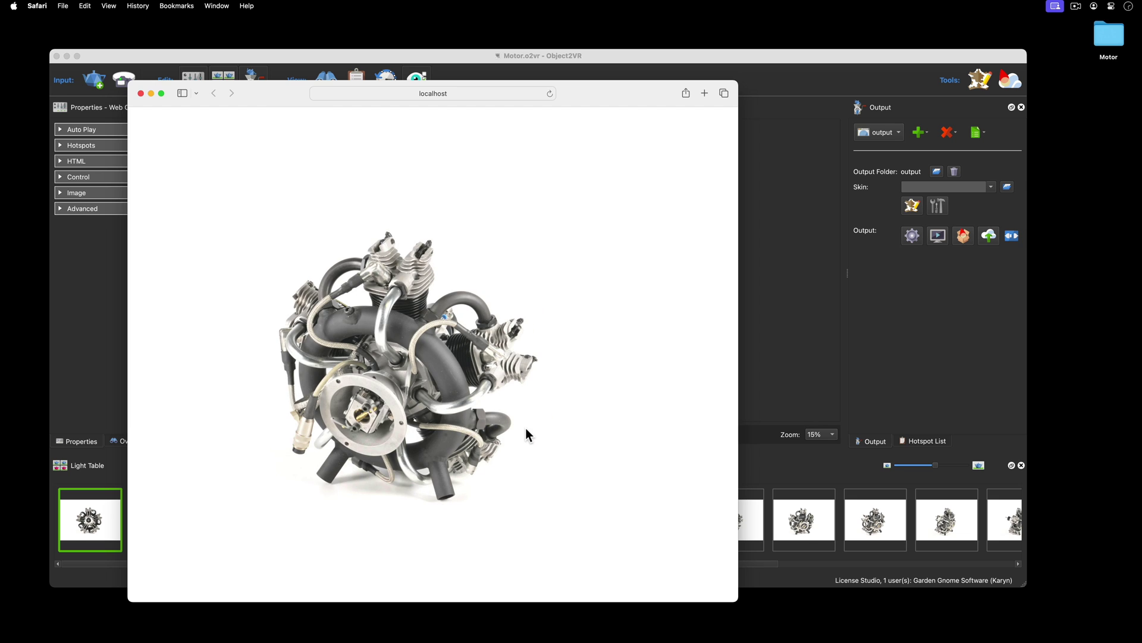
left_click_drag(608, 437, 288, 422)
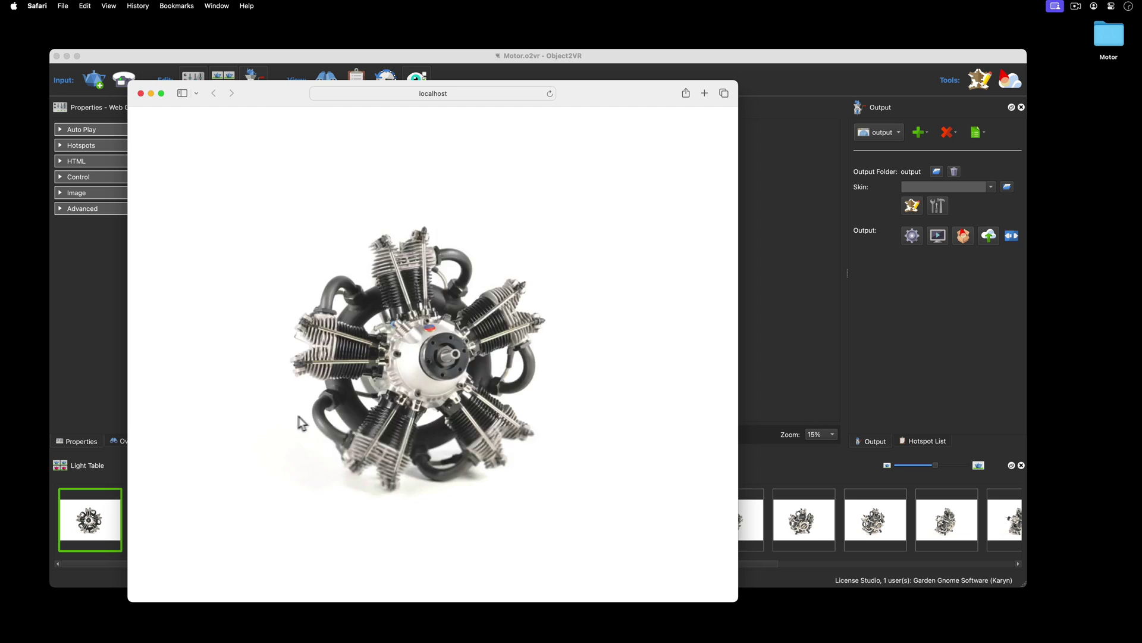
left_click_drag(548, 452, 498, 451)
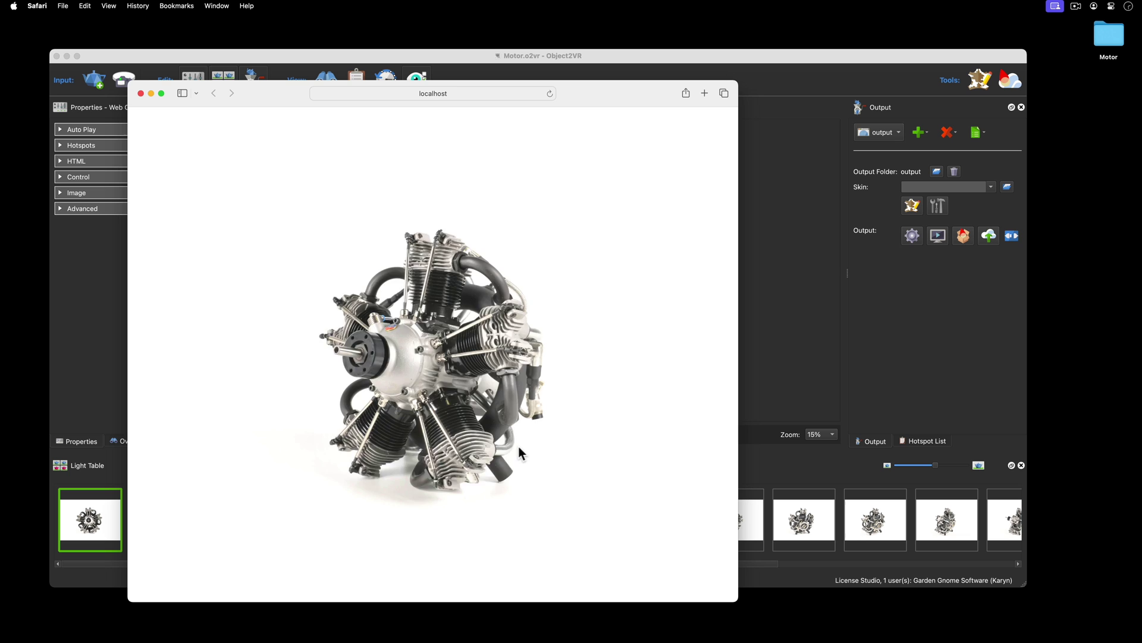
scroll(428, 316, "up", 5)
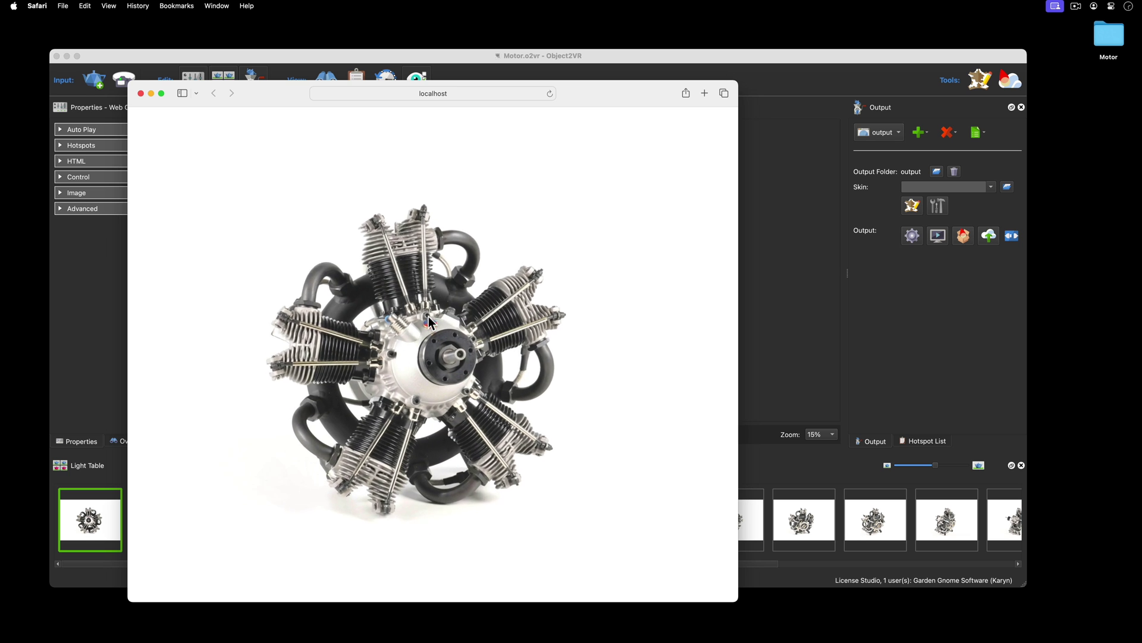
scroll(428, 316, "up", 3)
scroll(428, 316, "up", 3)
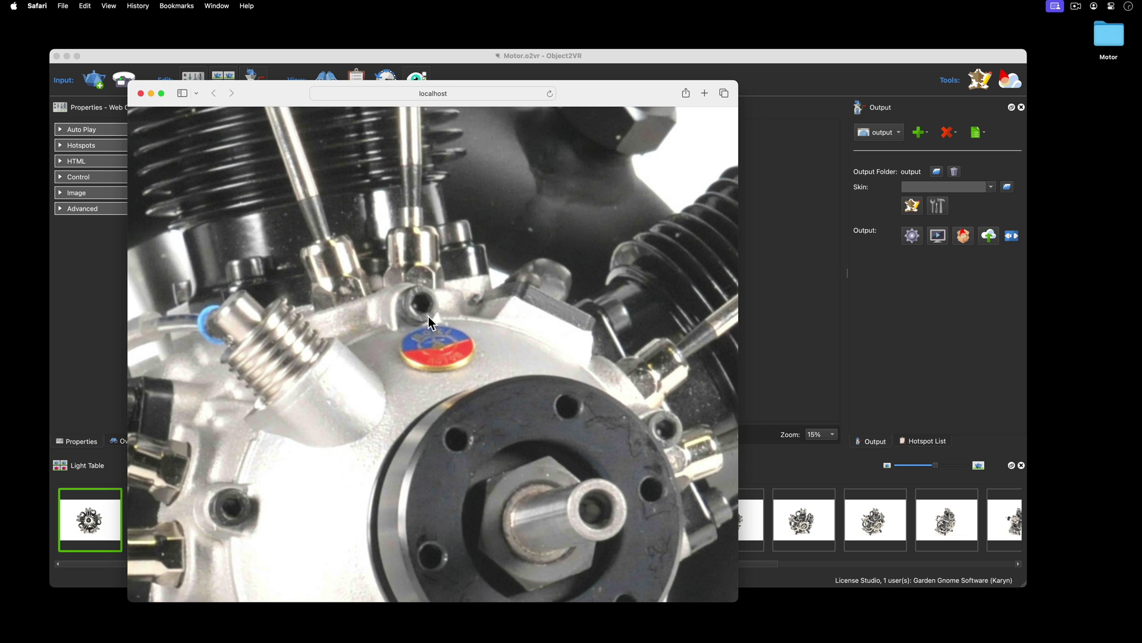
mouse_move(428, 316)
left_mouse_down()
mouse_move(488, 340)
mouse_move(374, 319)
mouse_move(514, 306)
mouse_move(532, 316)
left_mouse_up()
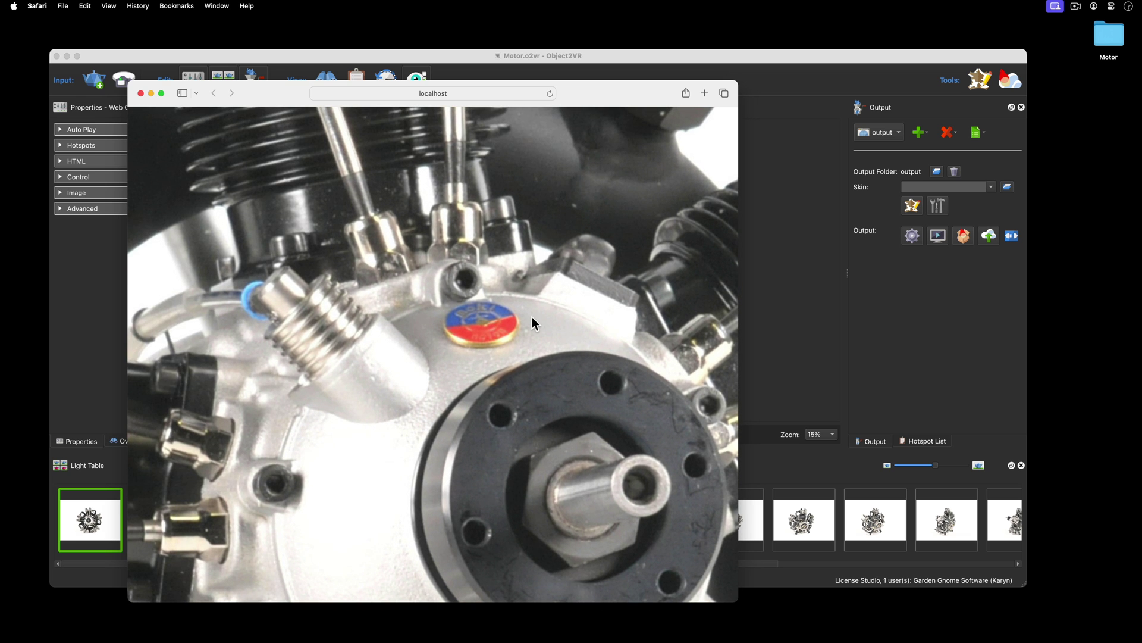
Zoom back out, turn the engine through side and front views, and close the preview
scroll(532, 316, "down", 3)
scroll(532, 316, "down", 2)
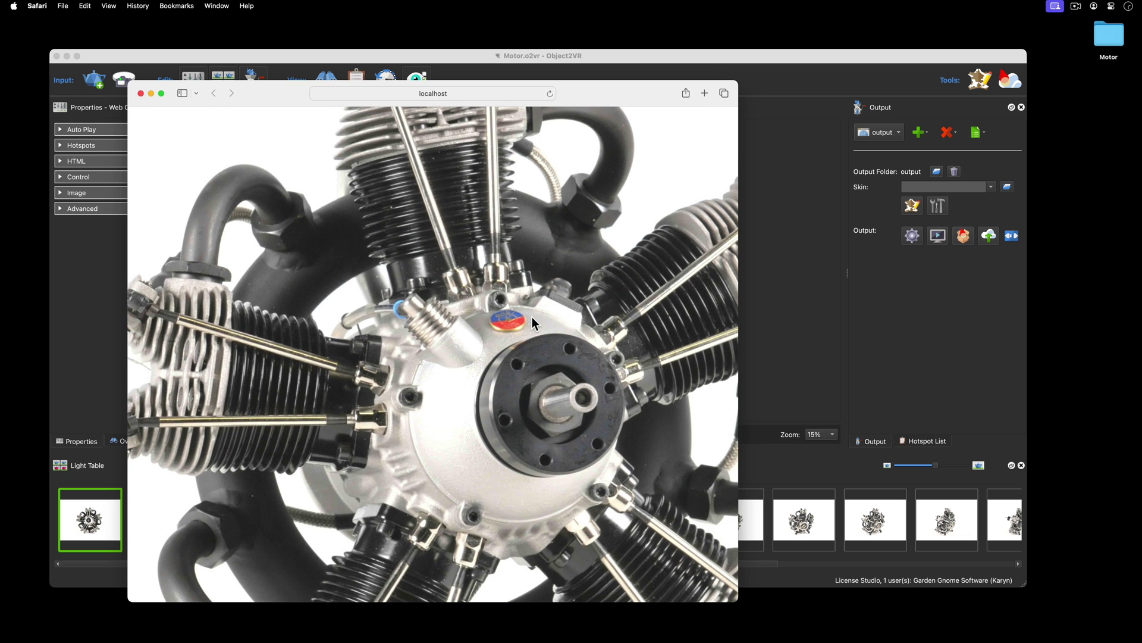
mouse_move(607, 406)
left_mouse_down()
mouse_move(470, 419)
mouse_move(384, 443)
left_mouse_up()
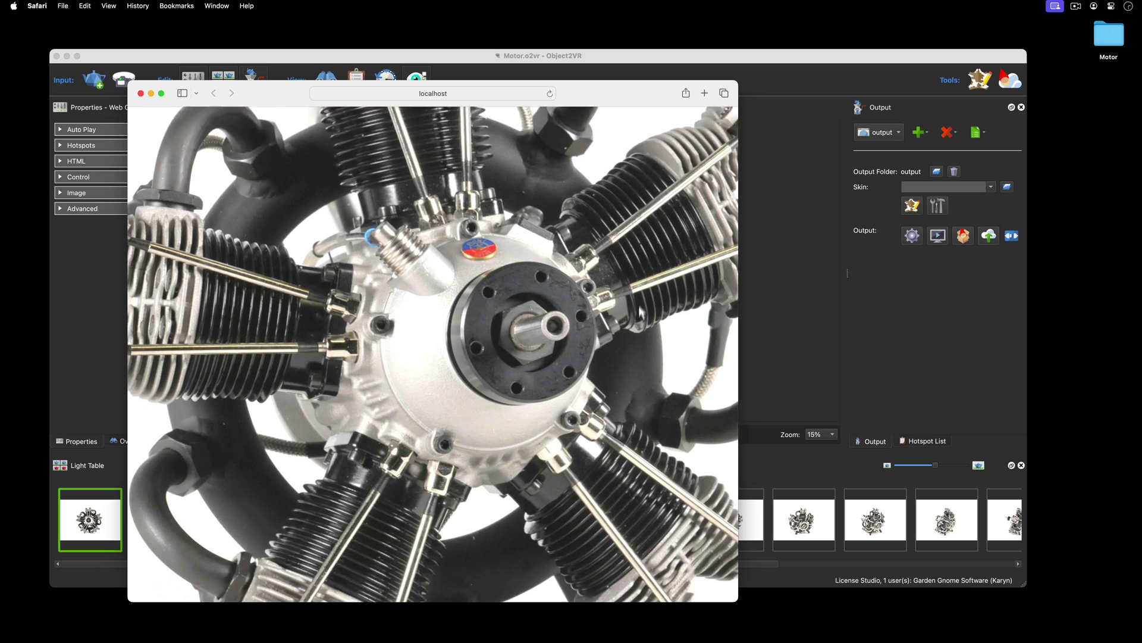
scroll(384, 446, "up", 3)
scroll(384, 447, "up", 2)
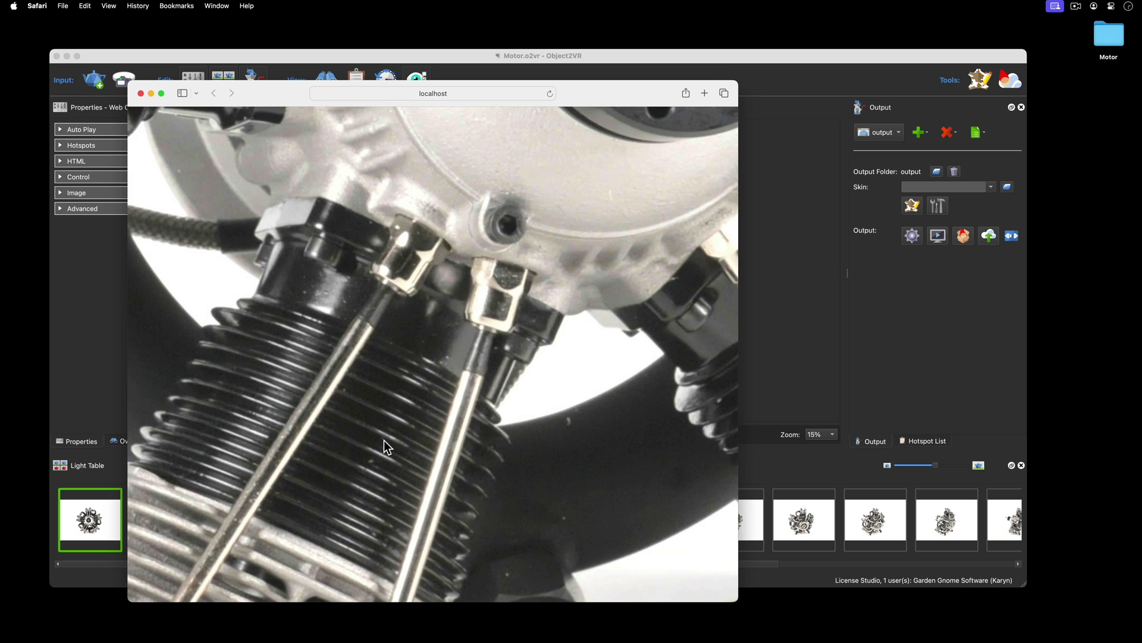
scroll(384, 446, "down", 2)
scroll(384, 446, "down", 5)
scroll(384, 446, "down", 2)
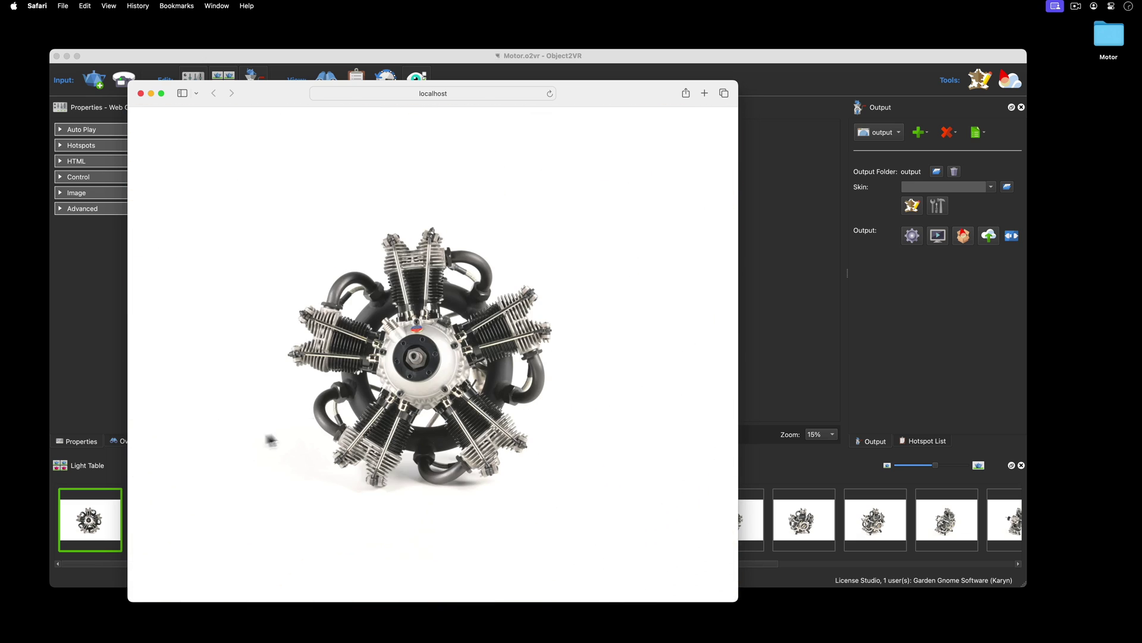
left_click_drag(268, 438, 525, 429)
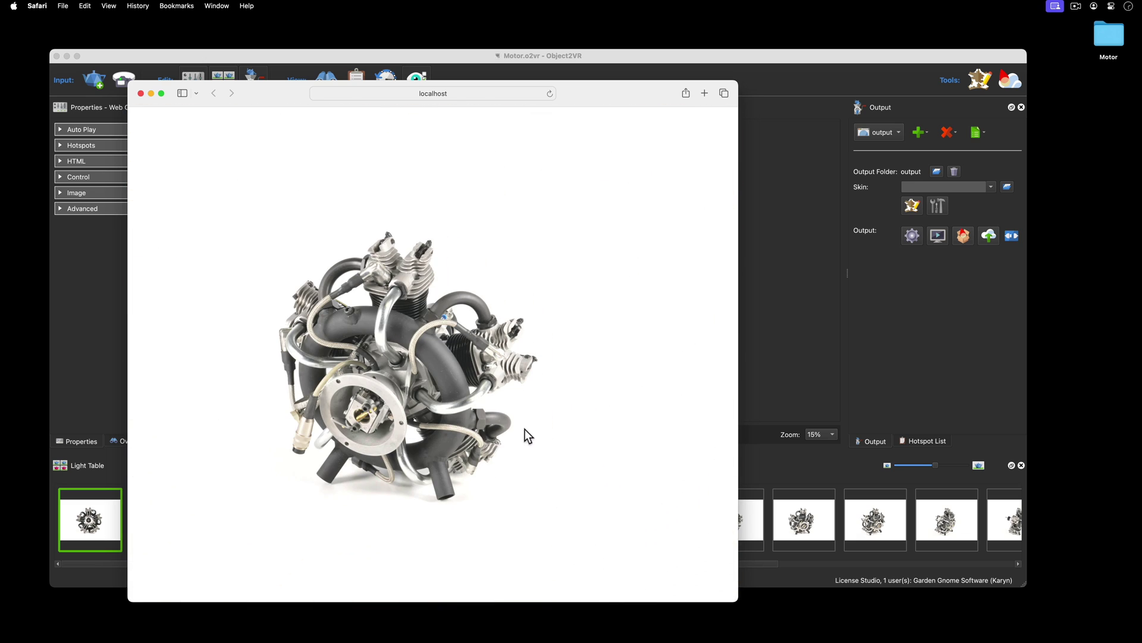
left_click_drag(611, 438, 293, 421)
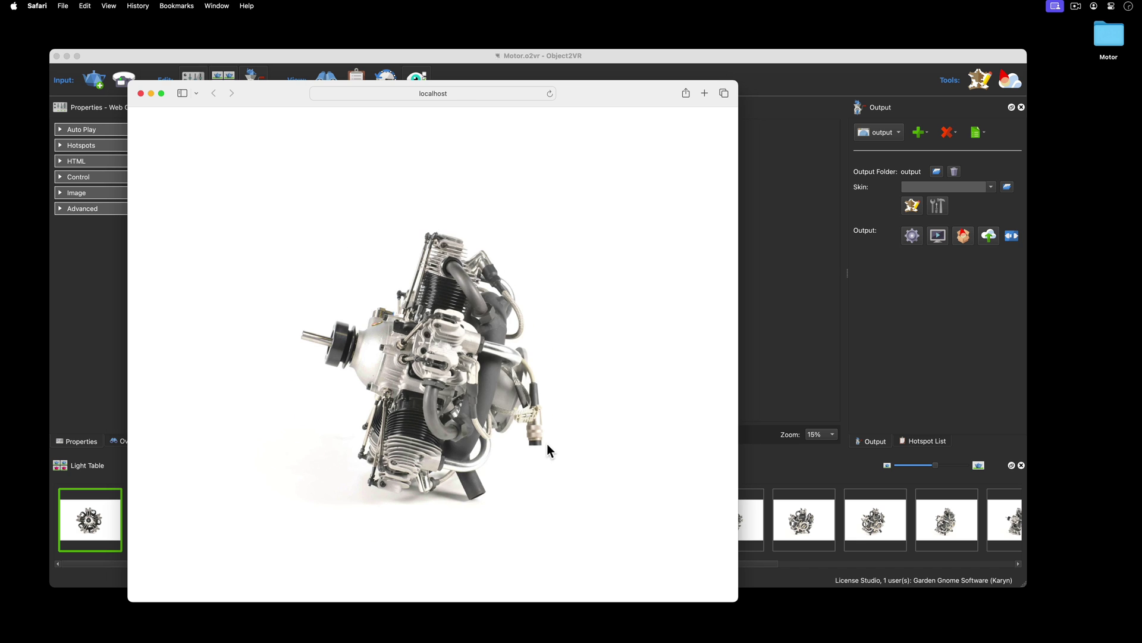
left_click_drag(548, 451, 499, 451)
key("super+q")
left_click(595, 269)
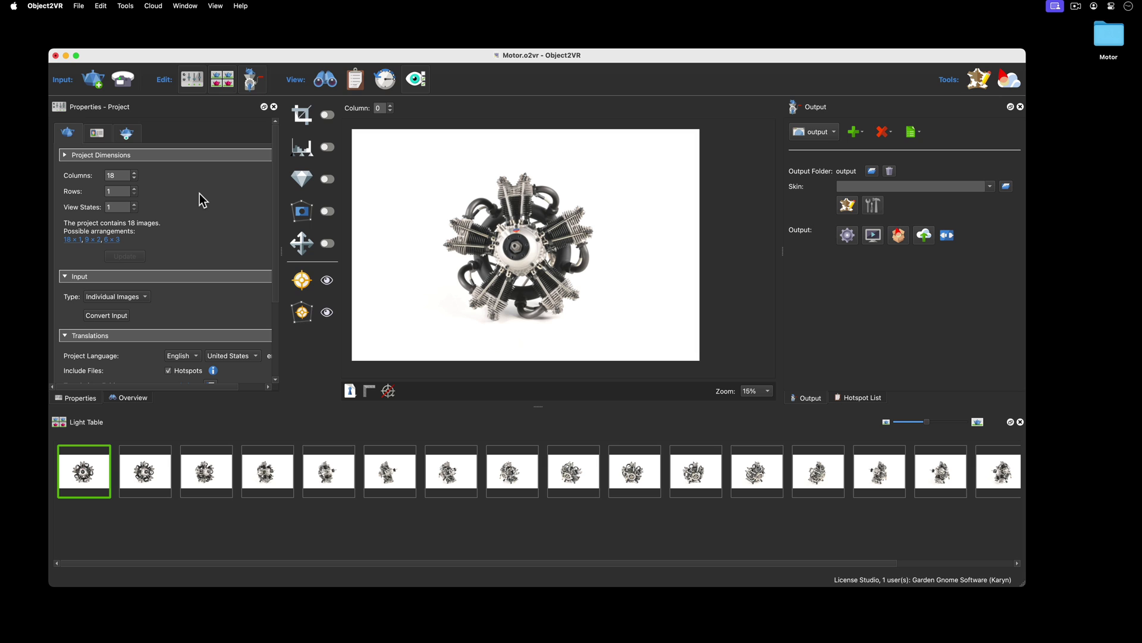
Reverse the horizontal drag direction in the viewing parameters
left_click(126, 137)
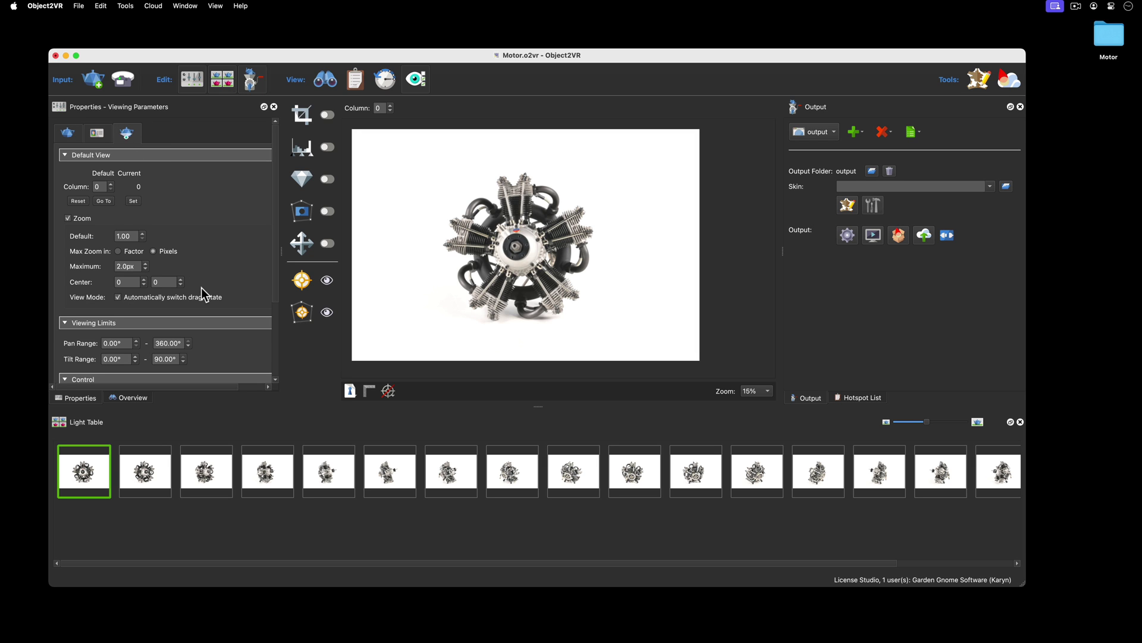
scroll(201, 287, "down", 2)
scroll(201, 287, "down", 2)
scroll(201, 288, "down", 2)
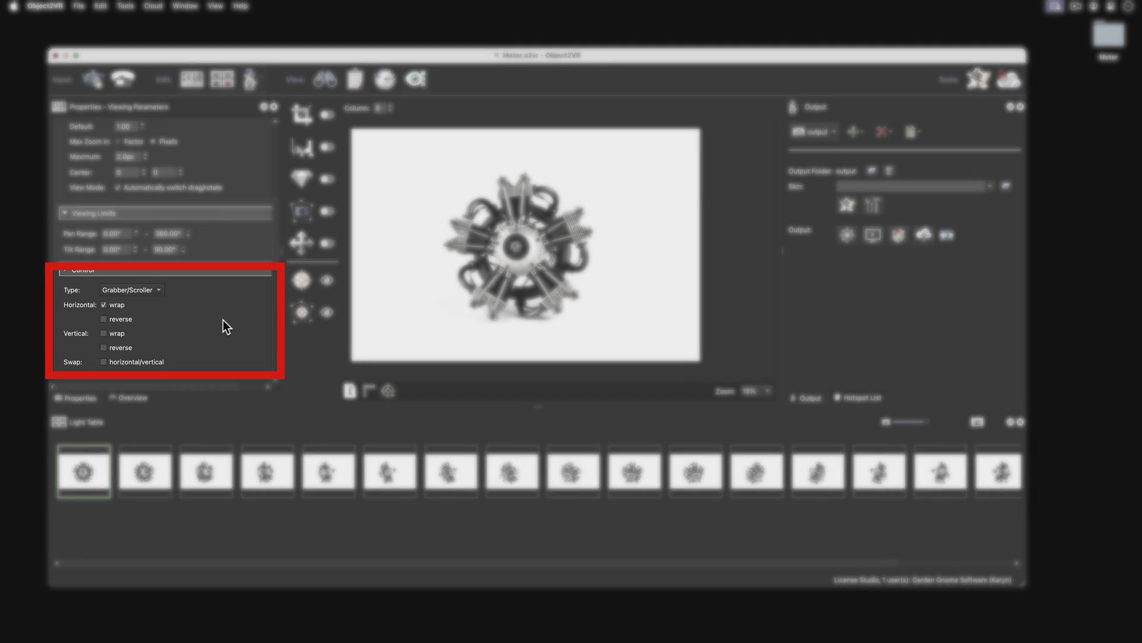
left_click(120, 320)
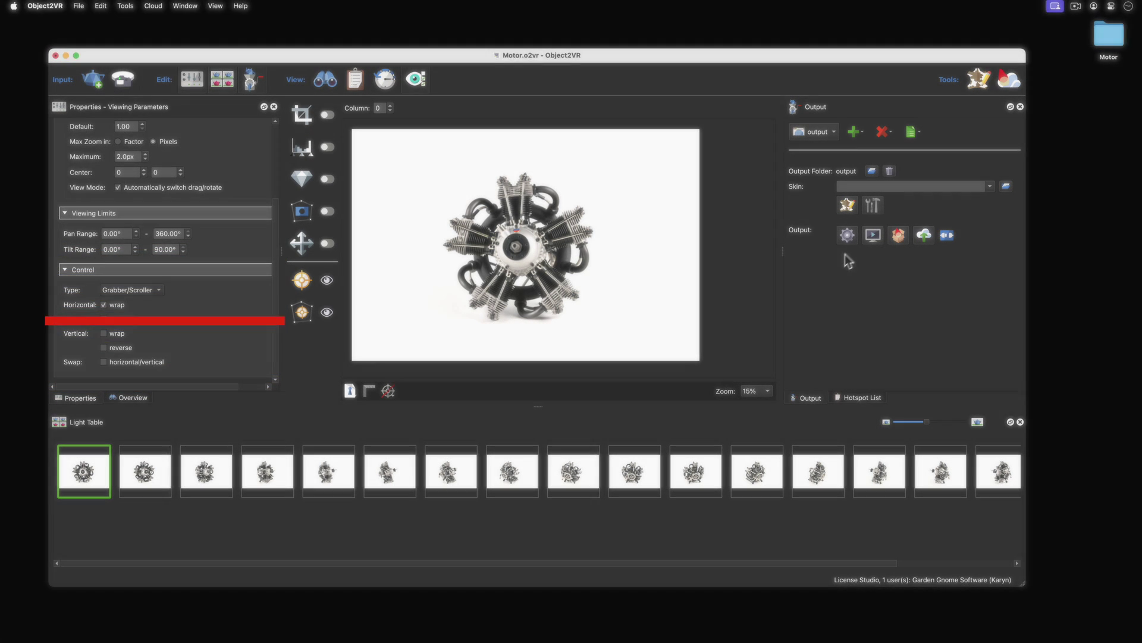
Re-export the web output and spin the engine to check the new rotation
left_click(848, 236)
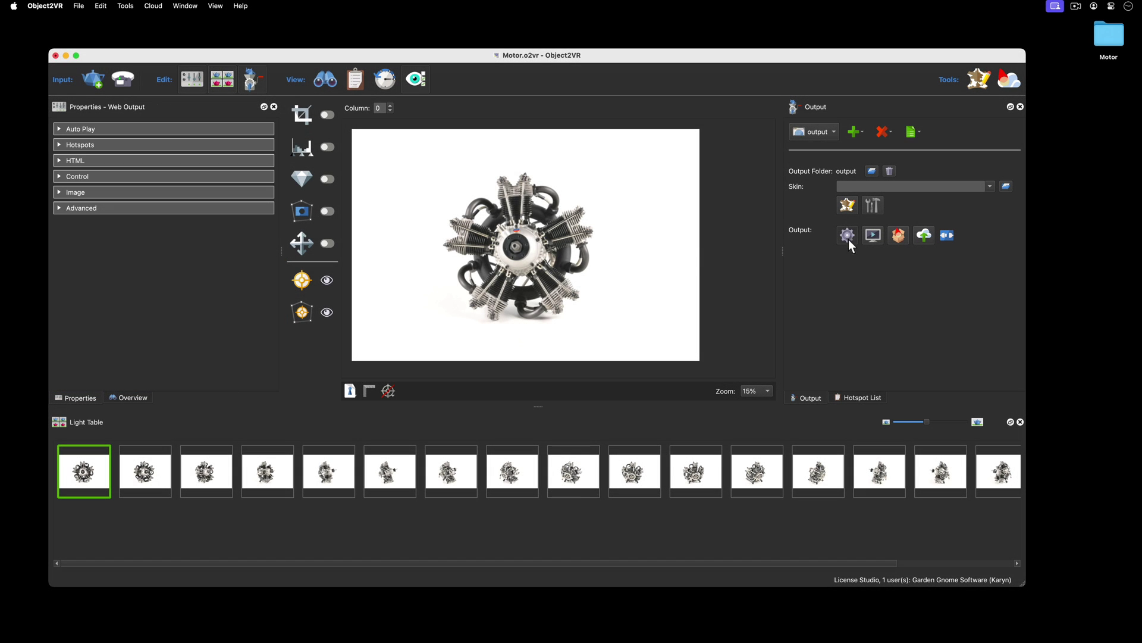
left_click(587, 241)
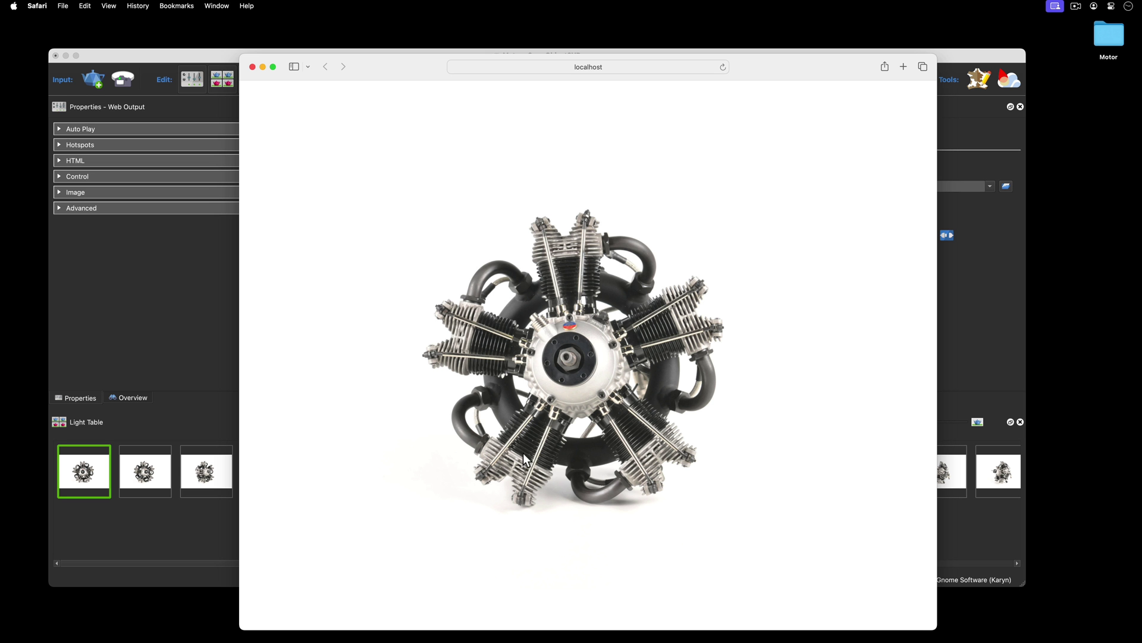
mouse_move(523, 452)
left_mouse_down()
mouse_move(766, 413)
mouse_move(363, 439)
mouse_move(830, 401)
left_mouse_up()
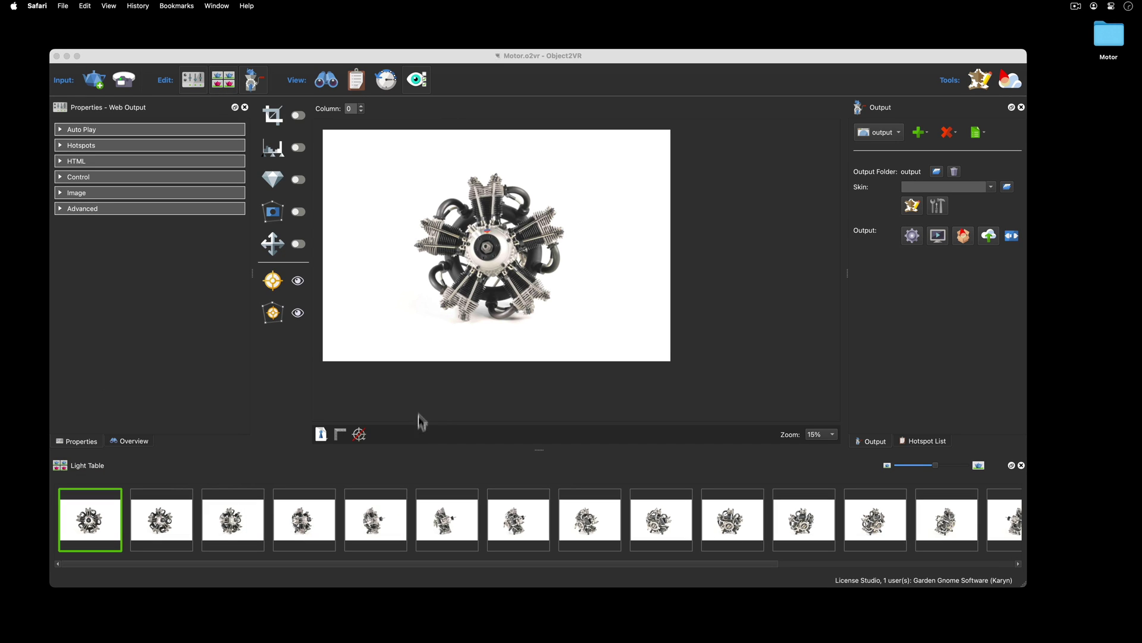
Enter title '5-cylinder Radial Engine', paste the description, and select the feather_box.ggsk skin
left_click(409, 377)
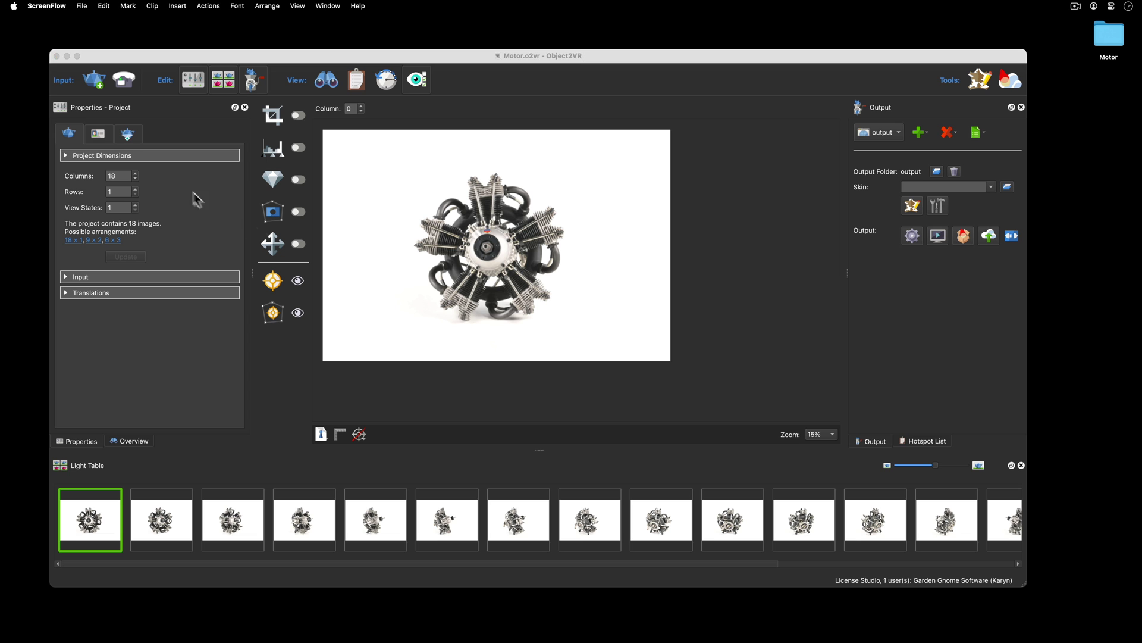
left_click(101, 137)
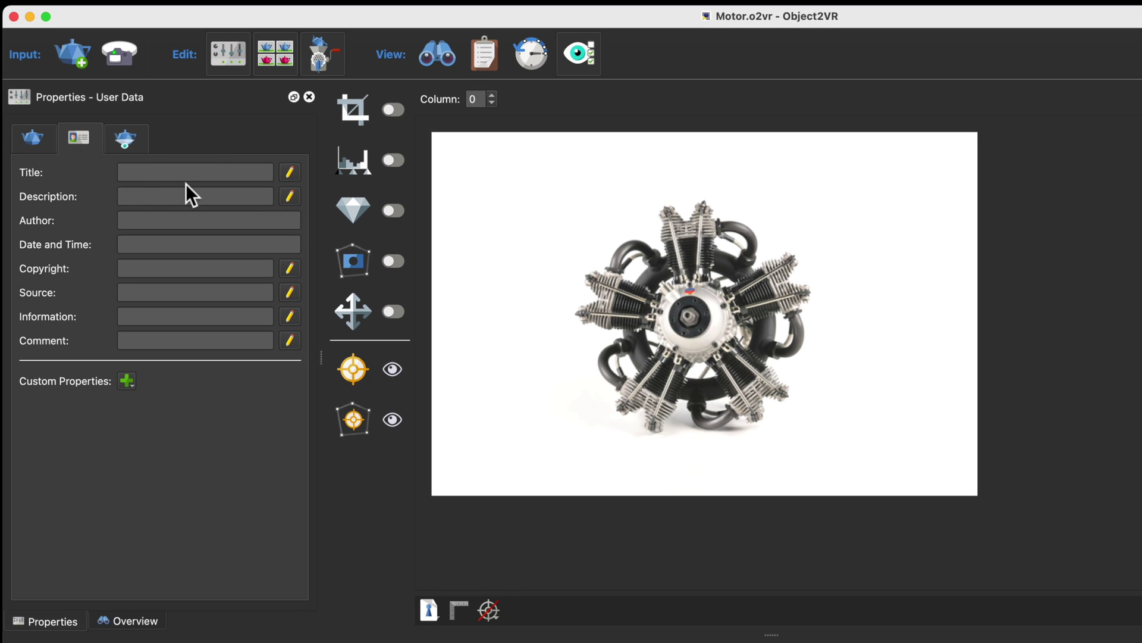
left_click(214, 170)
type("5-cylinder Radial Engine")
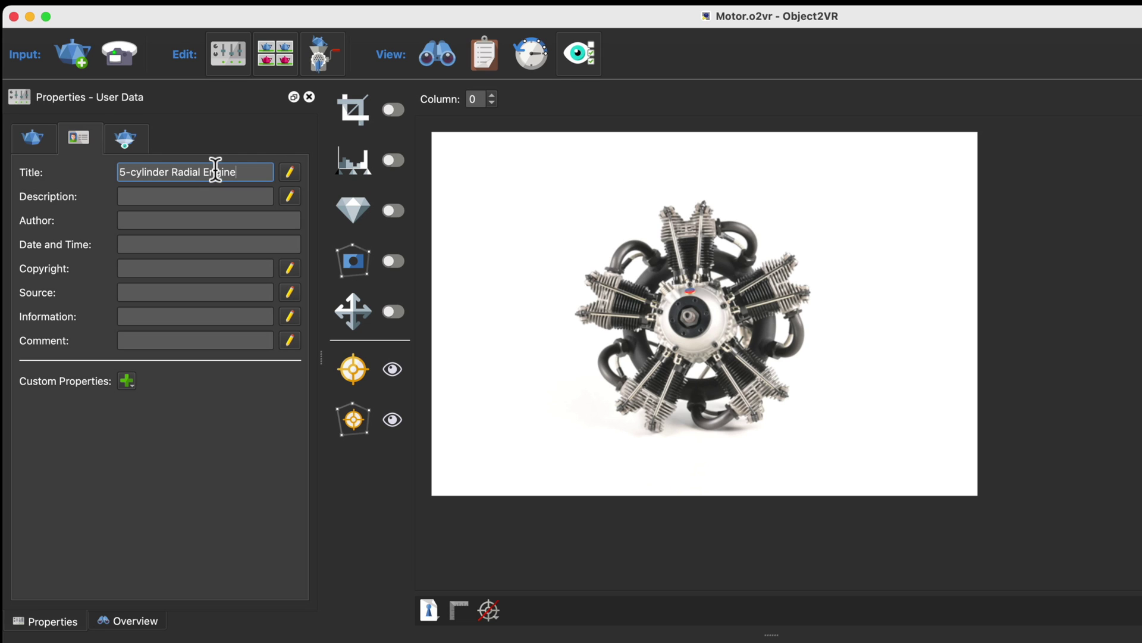
key("Tab")
key("Tab")
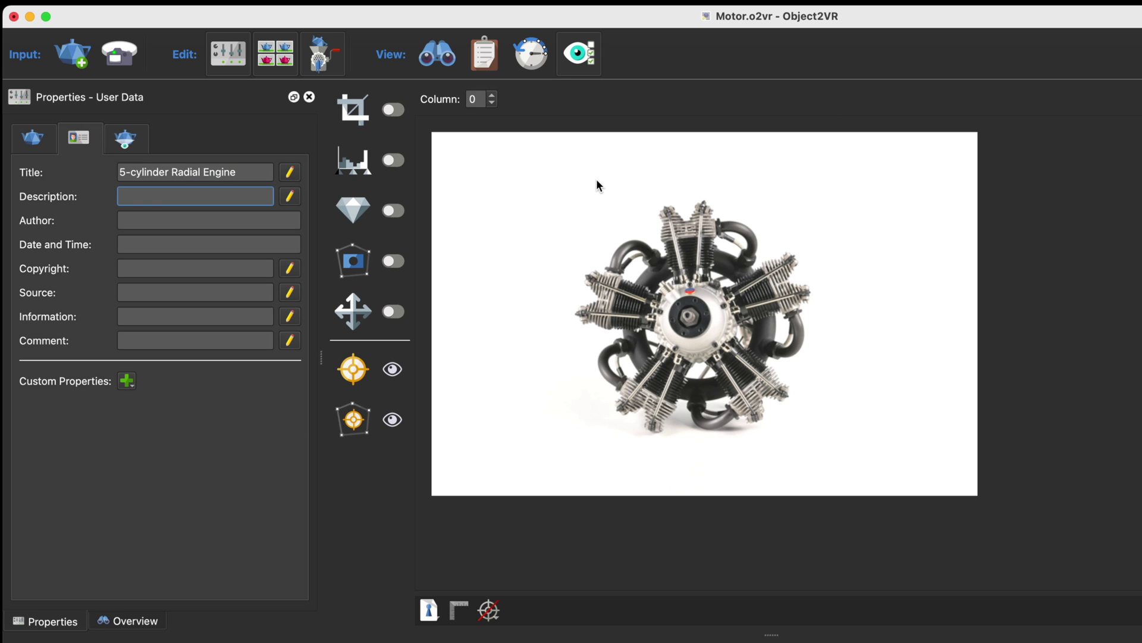
key("super+v")
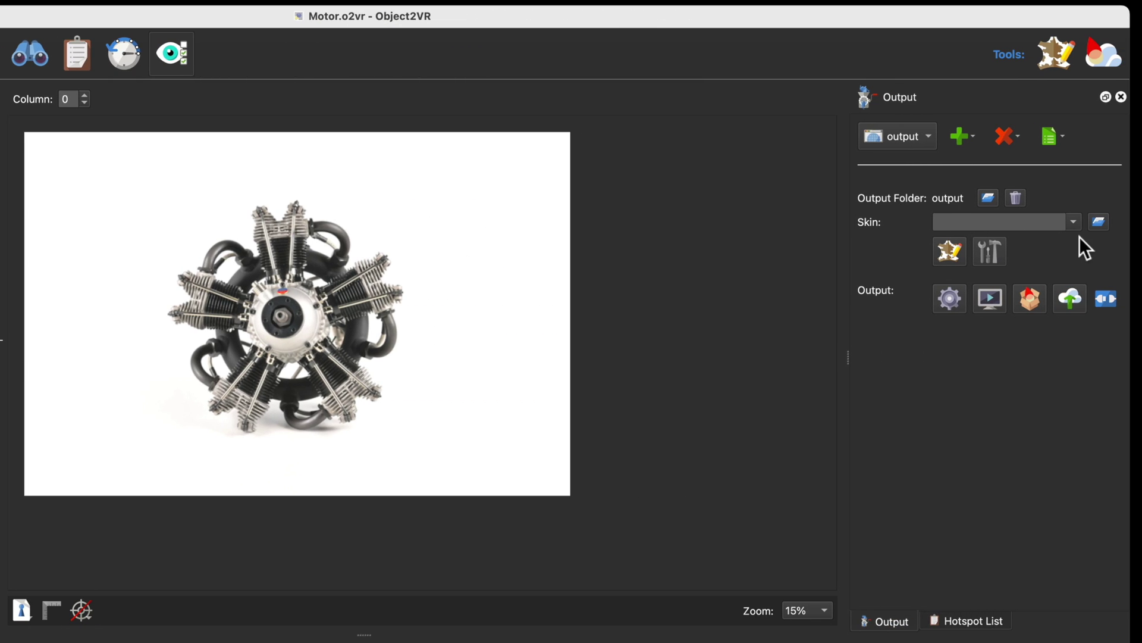
left_click(1076, 222)
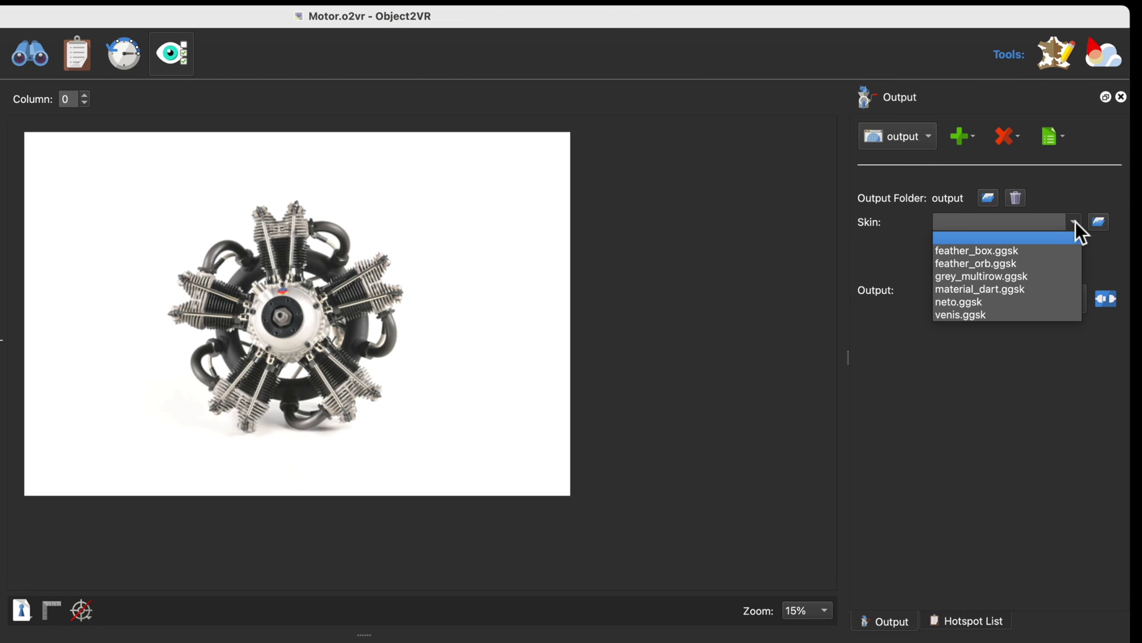
left_click(1047, 262)
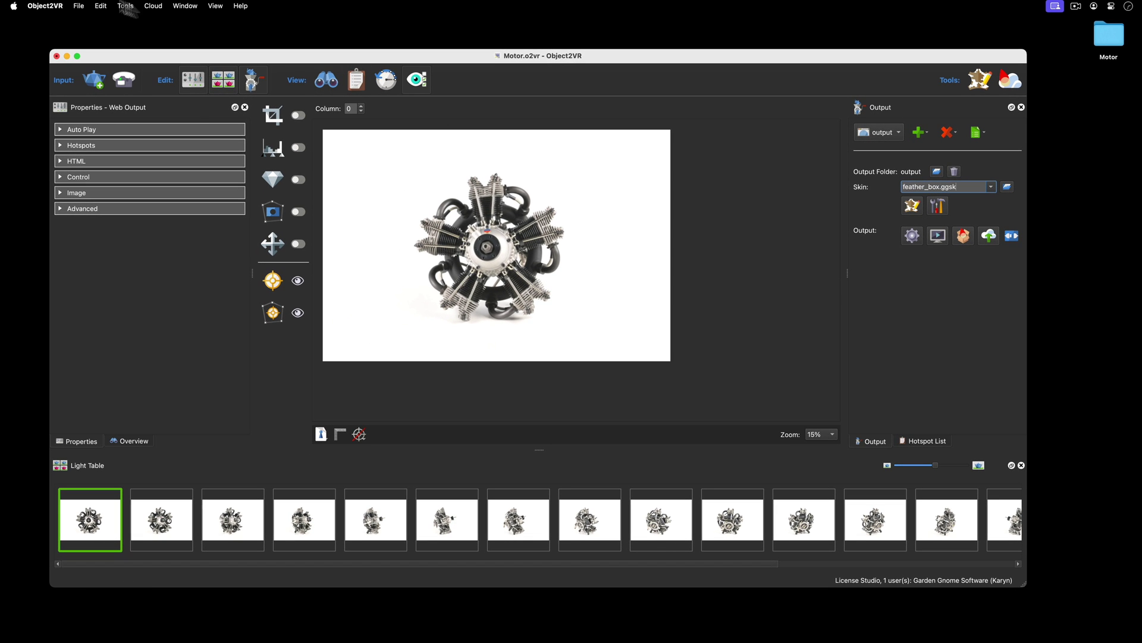
Save the project and re-export the HTML5 output, overwriting object.xml
left_click(78, 6)
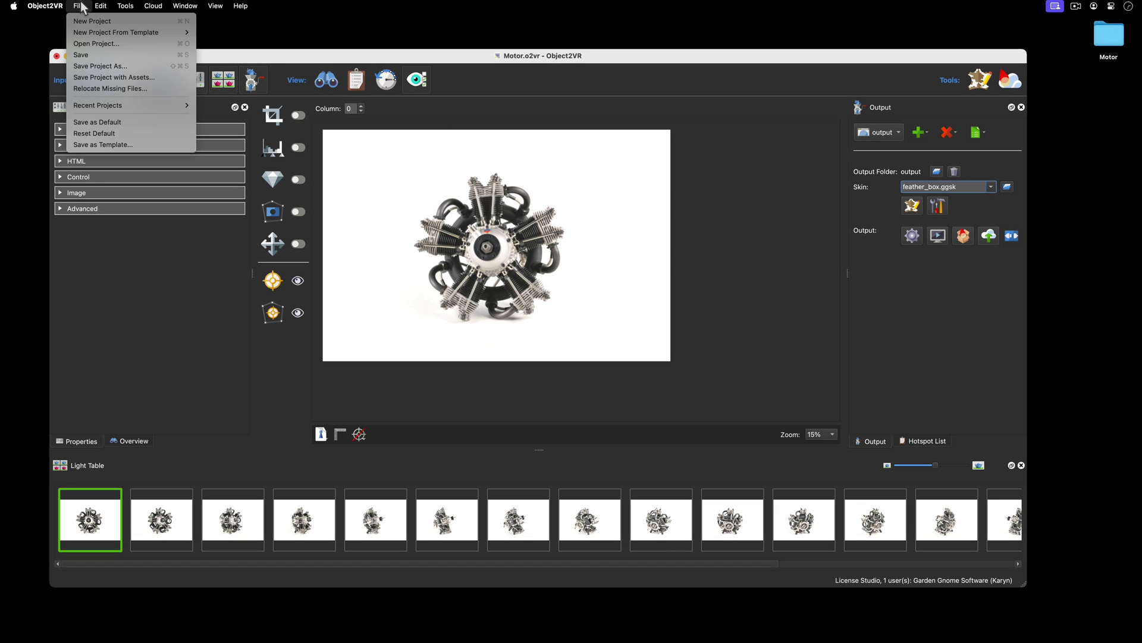
left_click(81, 55)
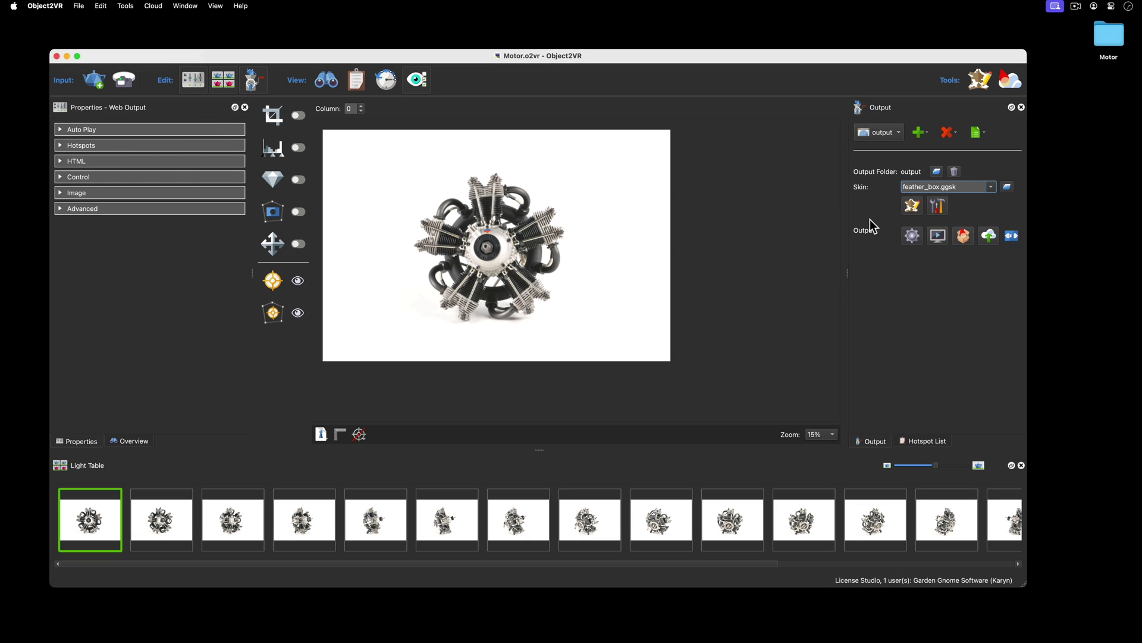
left_click(919, 240)
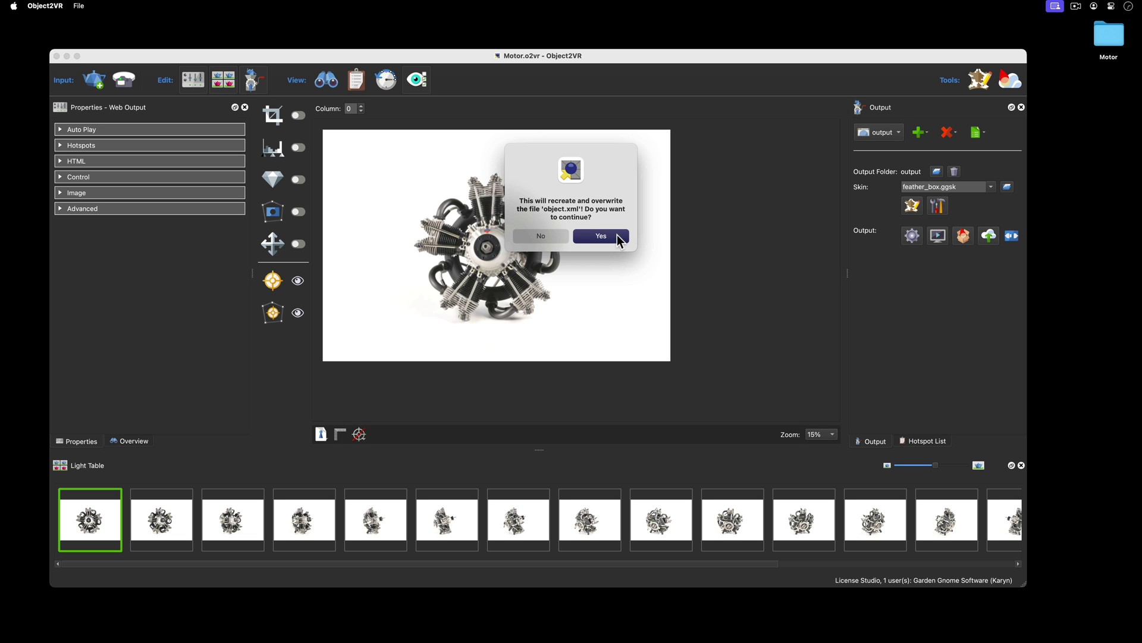
left_click(618, 236)
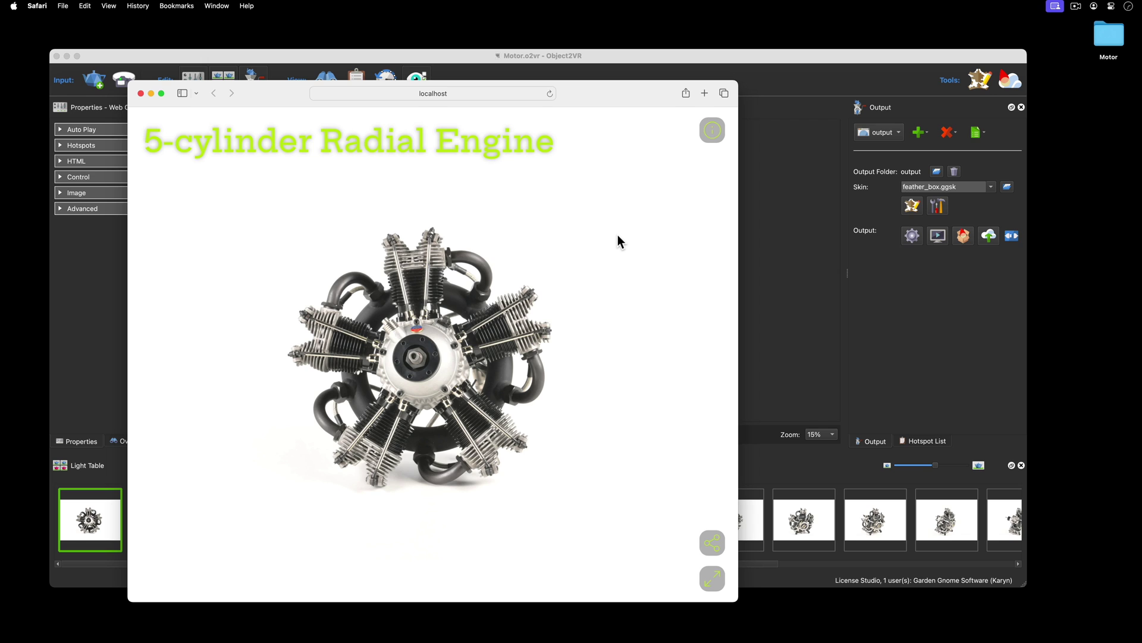
Toggle the viewer's description panel and share options, then return to Object2VR
left_click(714, 143)
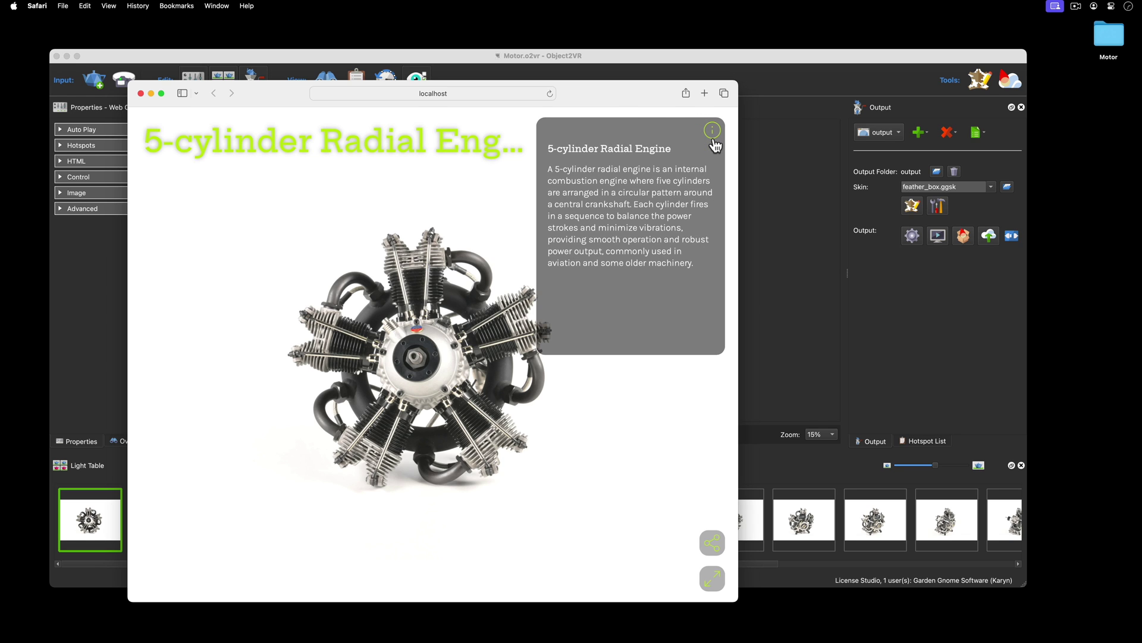
left_click(713, 141)
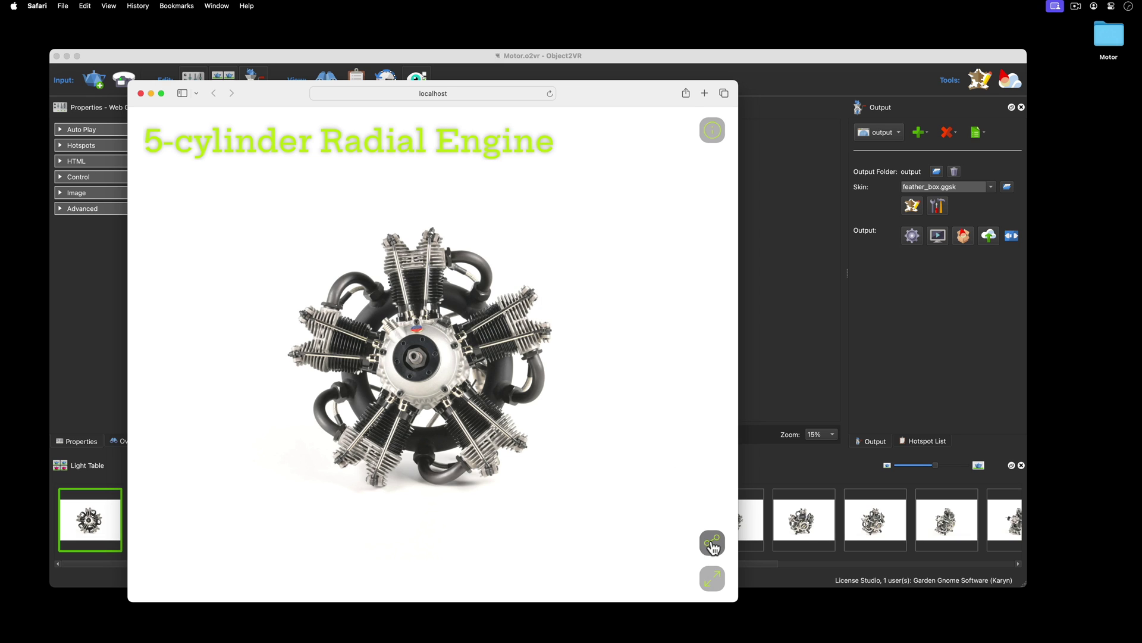
left_click(712, 543)
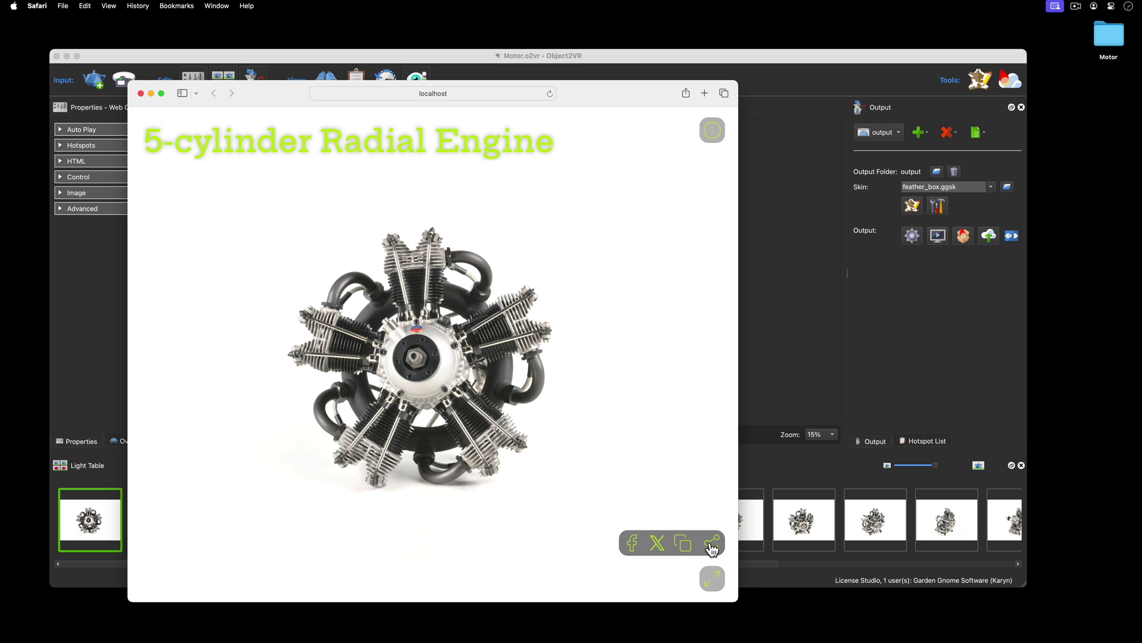
left_click(713, 543)
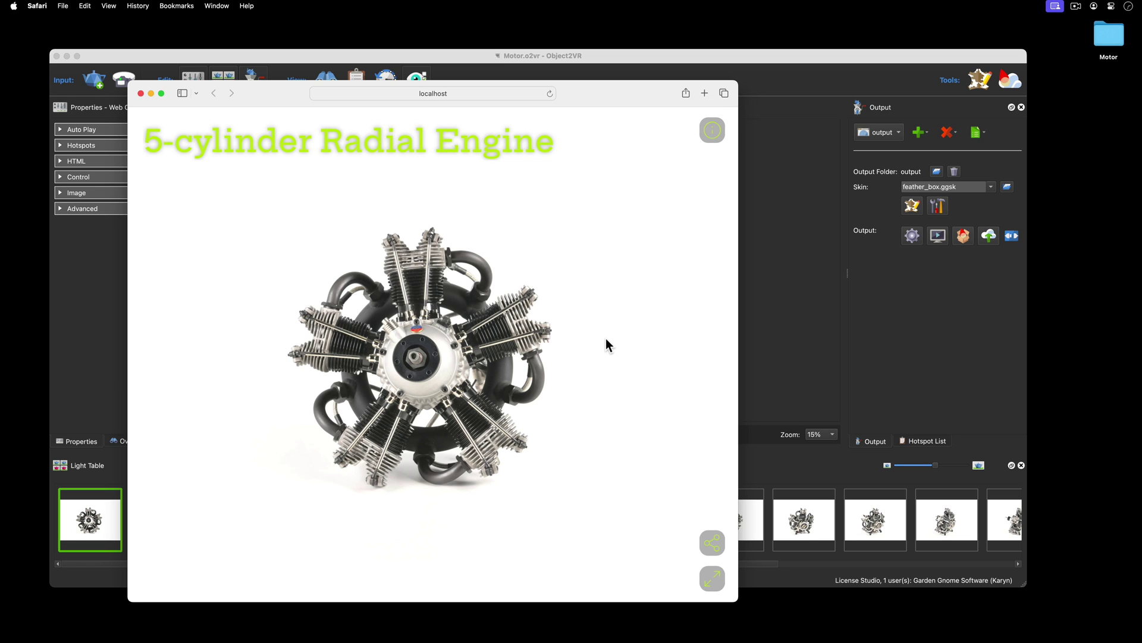
left_click(868, 337)
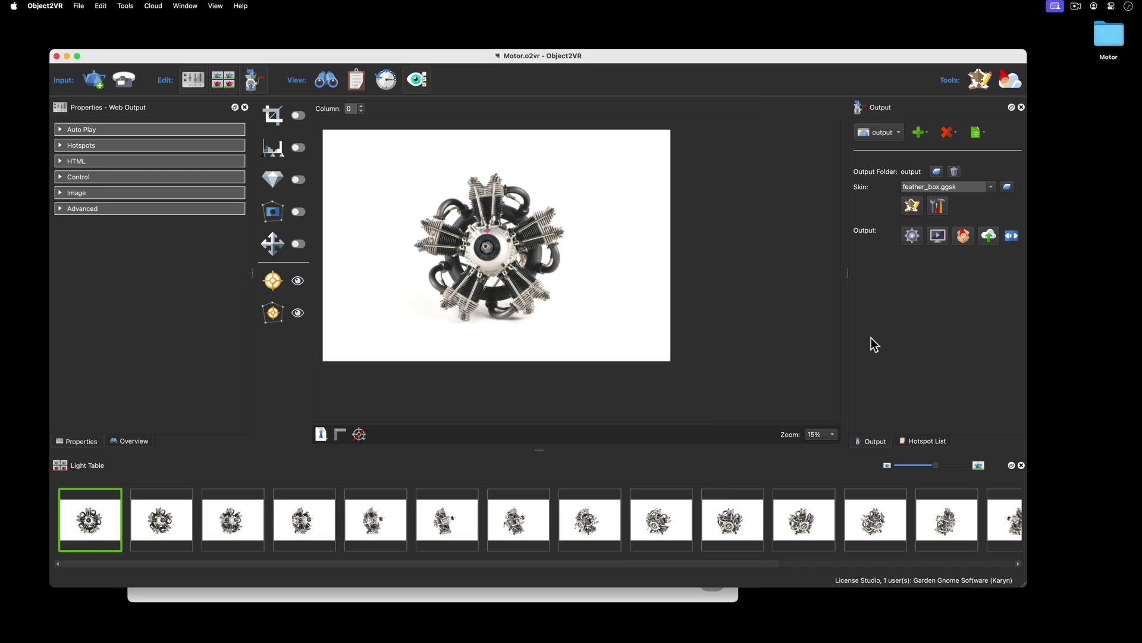
Set the preview zoom to 50% and scroll to centre the engine hub
left_click(823, 434)
left_click(825, 472)
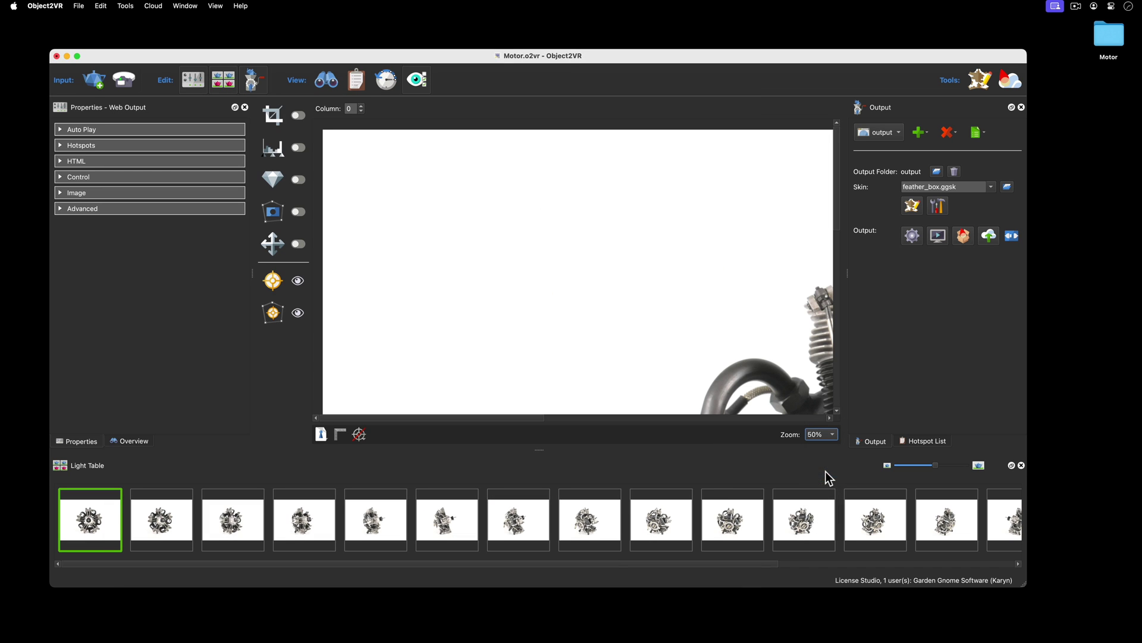
left_click_drag(430, 416, 568, 418)
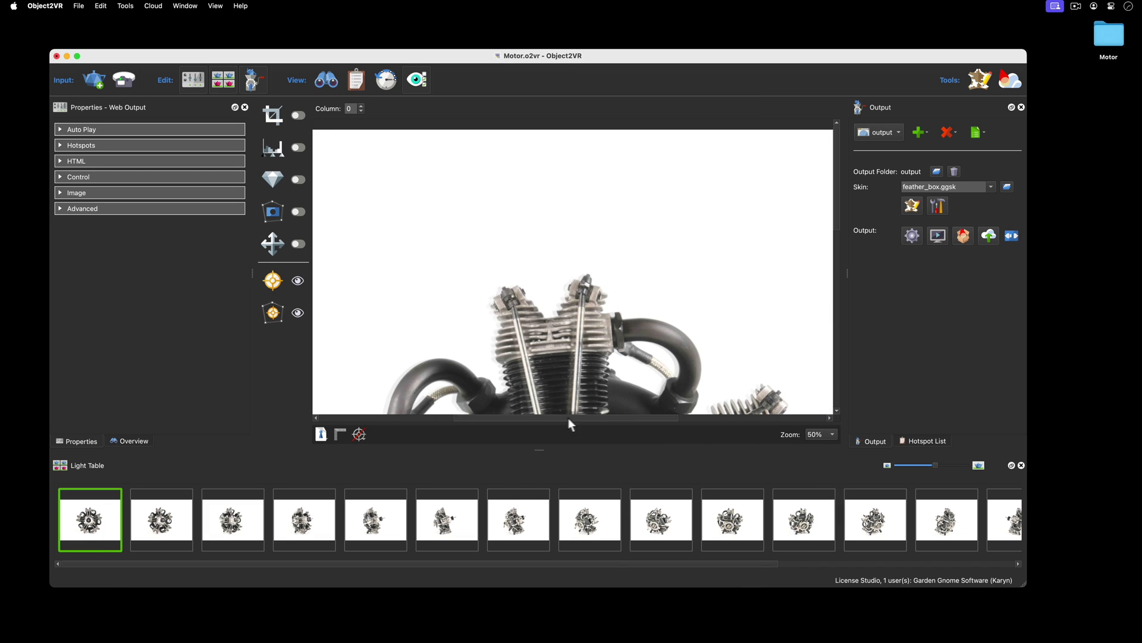
left_click_drag(836, 196, 841, 282)
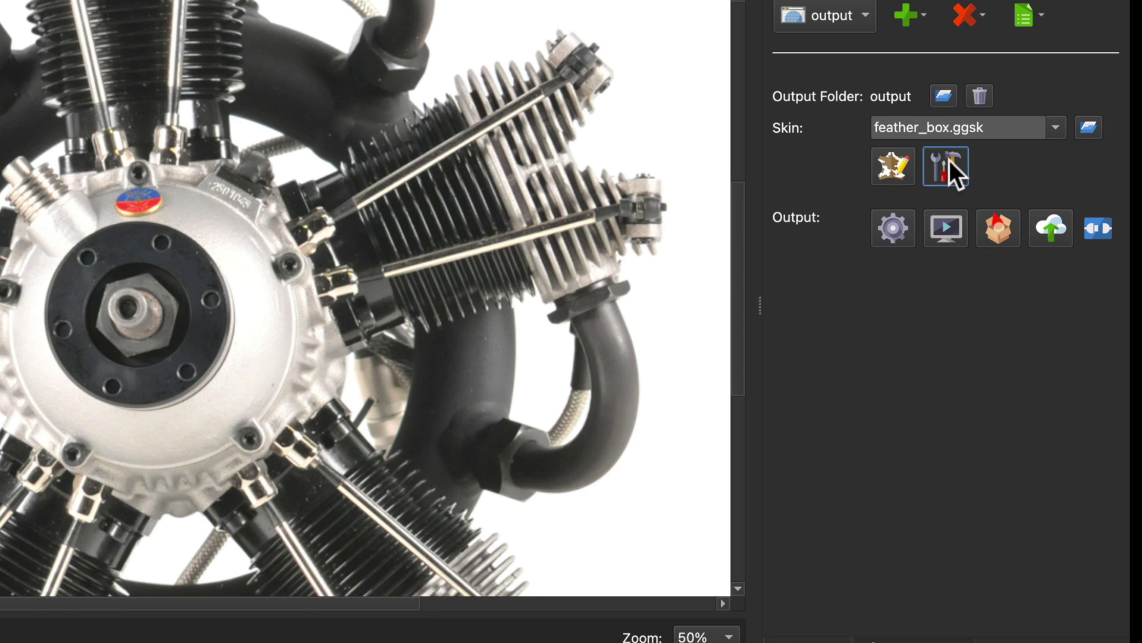
Change the feather_box accent colour to the blue sampled from the engine's badge
left_click(950, 161)
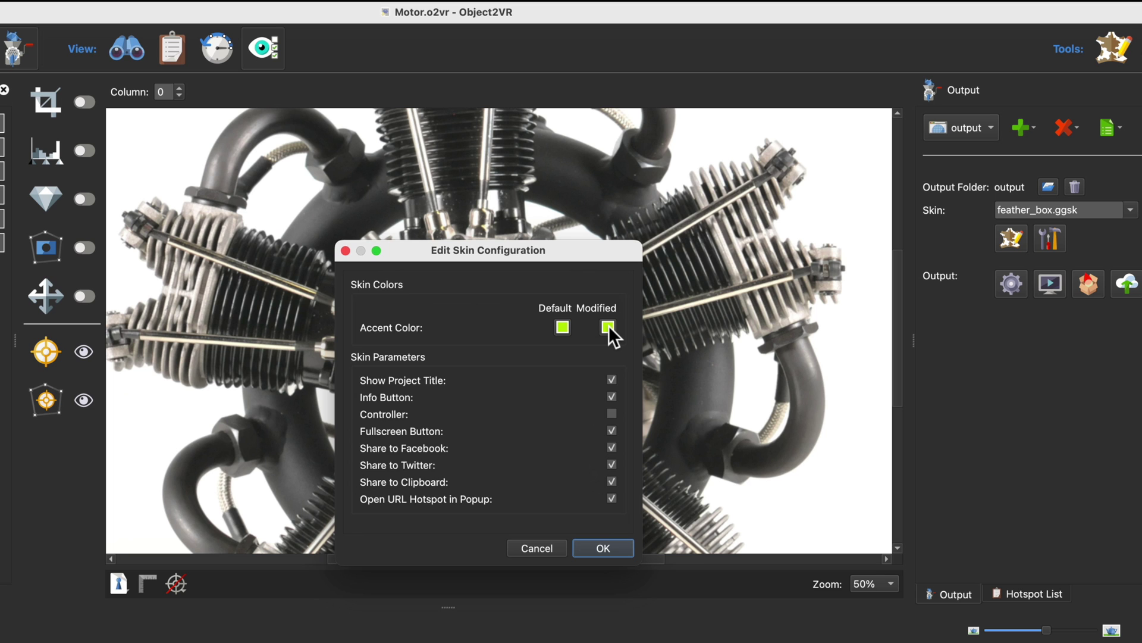
left_click(609, 327)
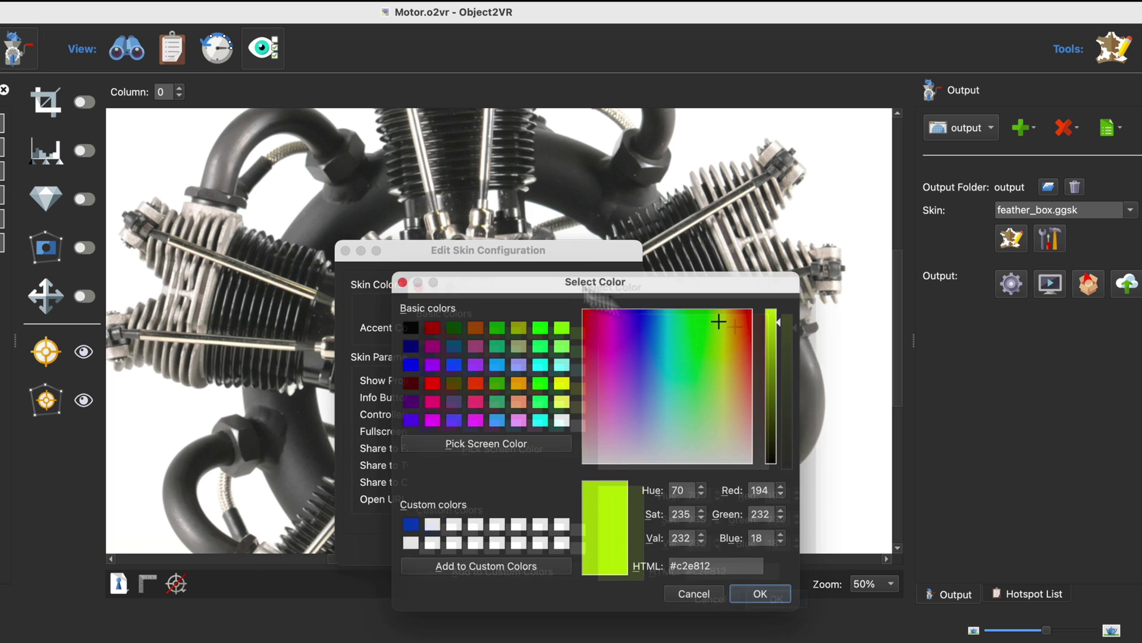
left_click_drag(452, 233, 722, 316)
left_click_drag(657, 259, 835, 254)
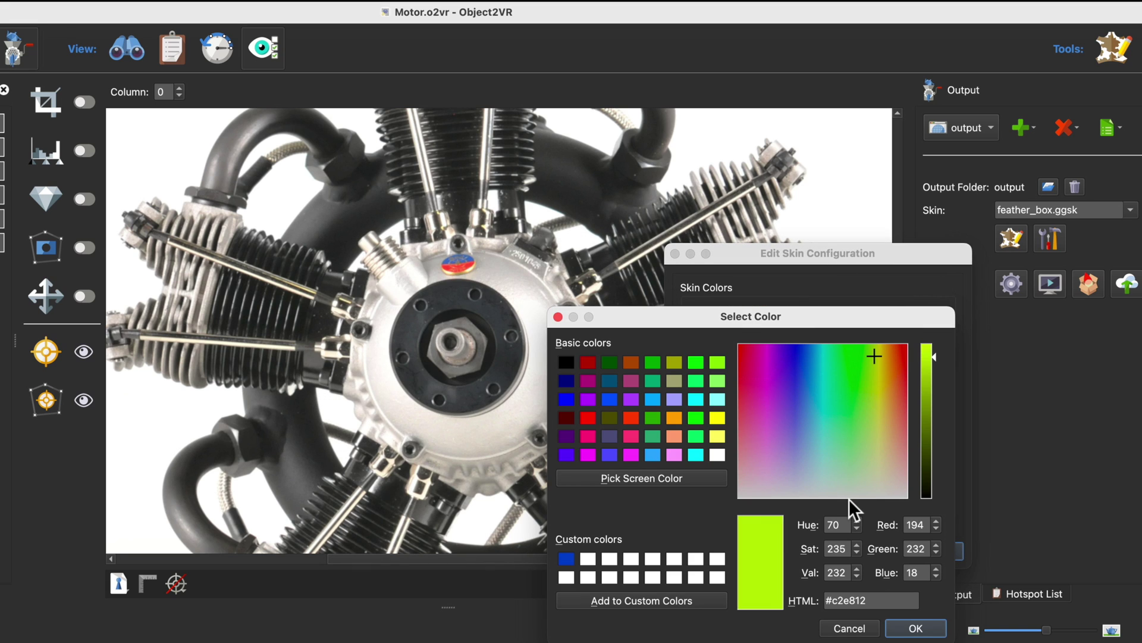
left_click(686, 479)
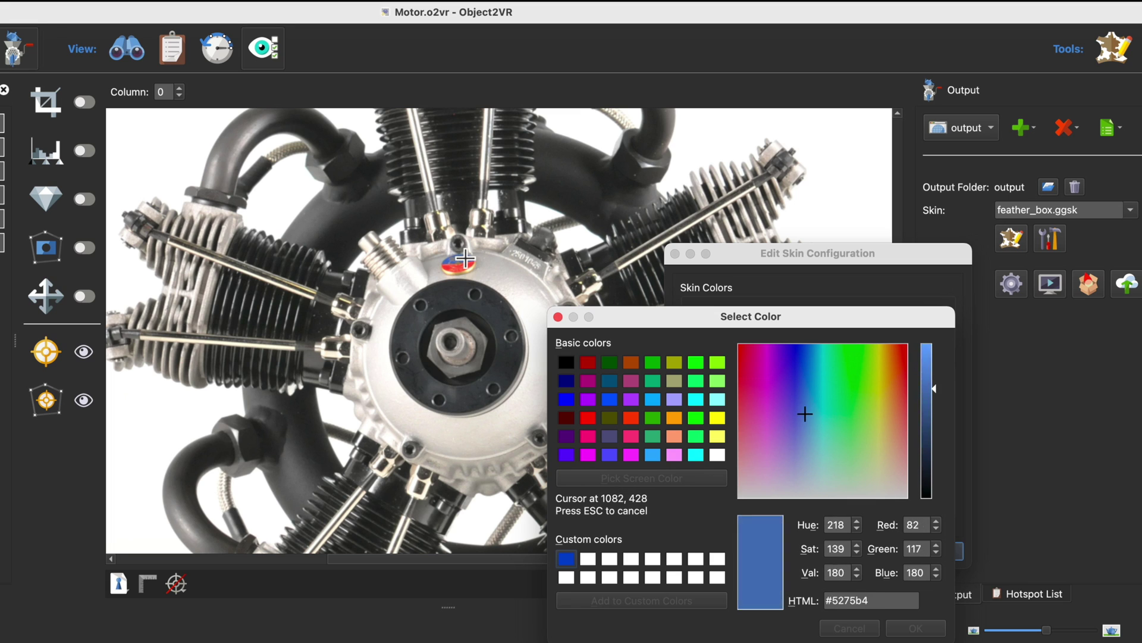
left_click(468, 260)
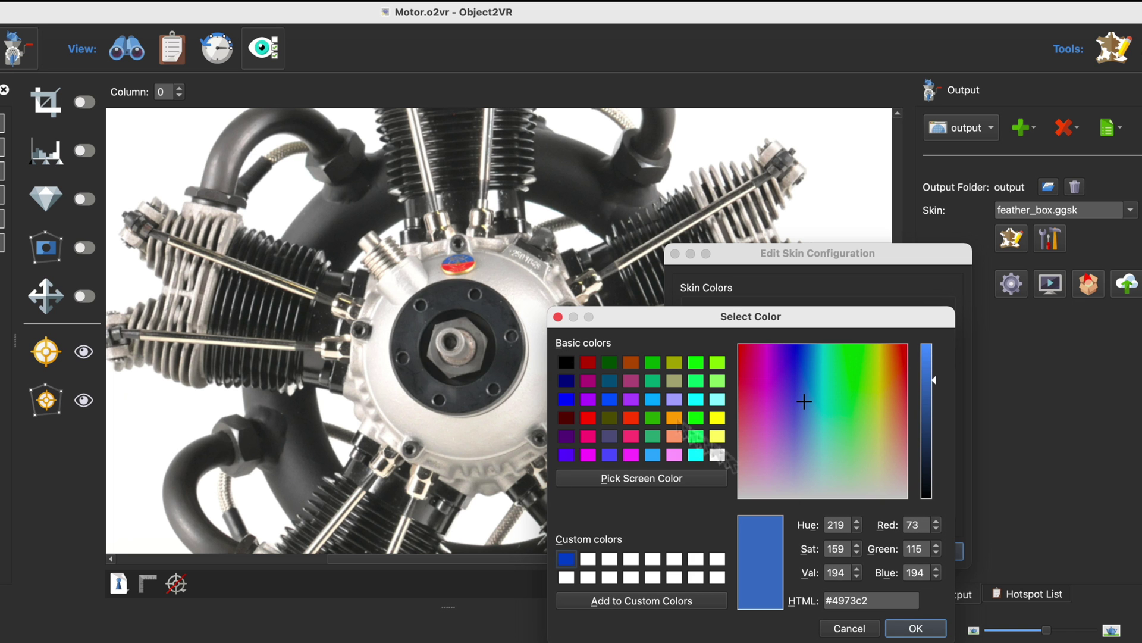
left_click(929, 628)
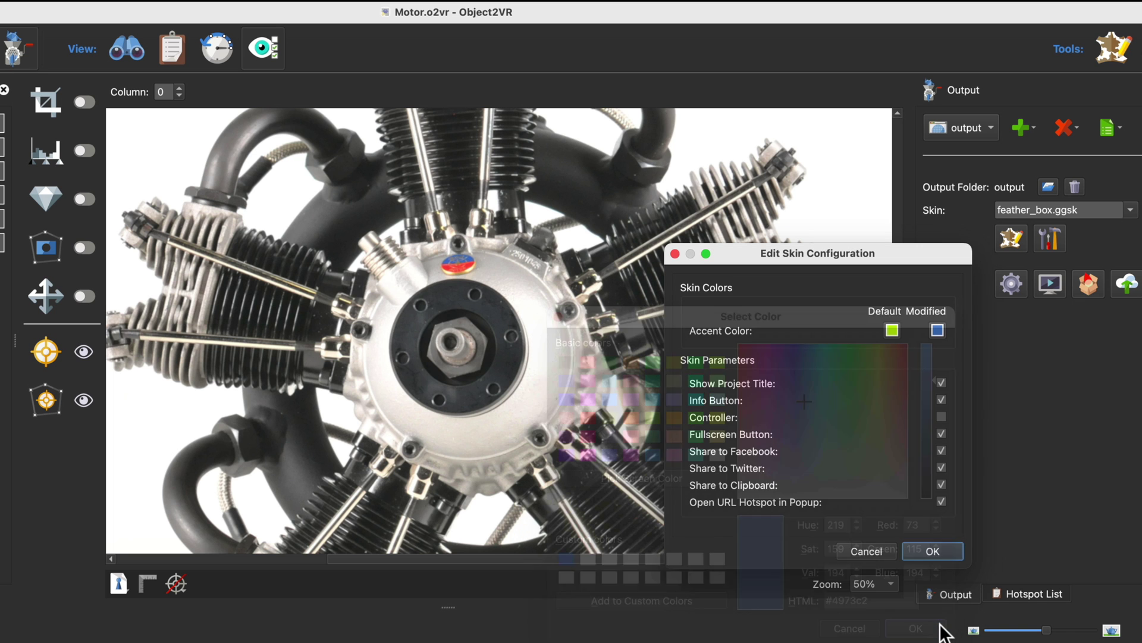
left_click(942, 549)
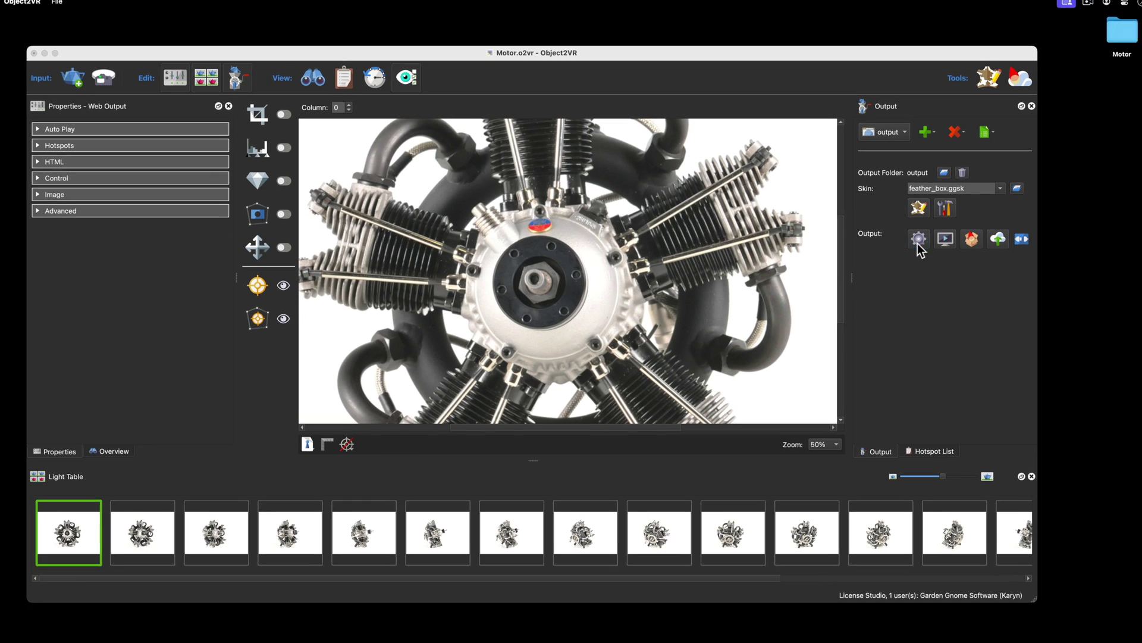
Export the project to HTML5 and preview the '5-cylinder Radial Engine' viewer in Safari
left_click(916, 240)
left_click(607, 236)
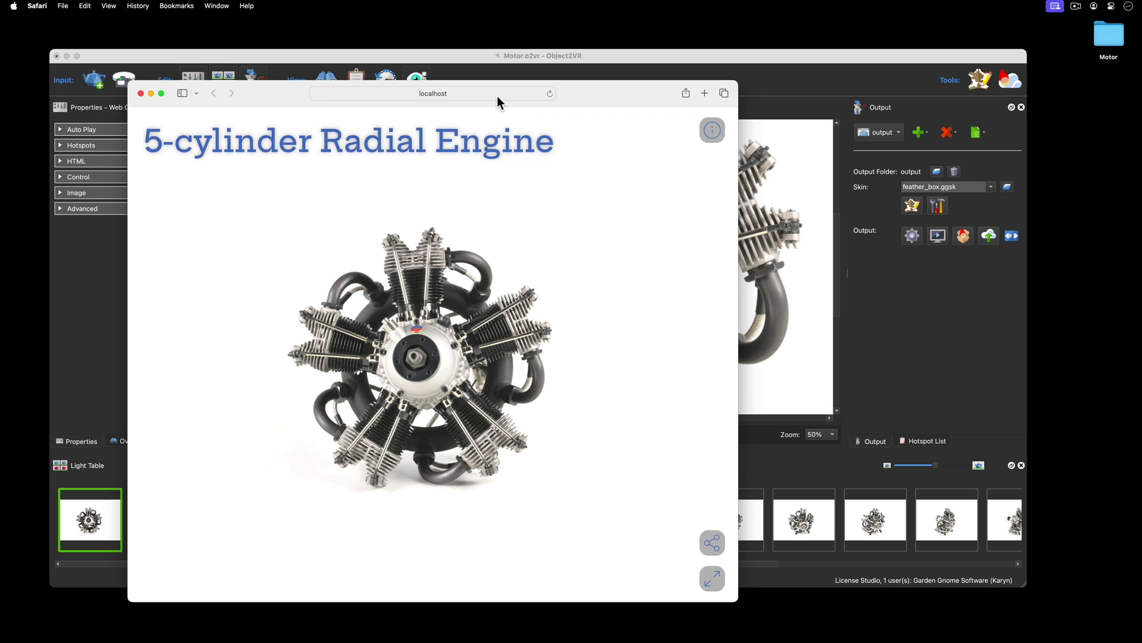
Check the localhost address of the Safari preview, then return to the Object2VR project
left_click(498, 99)
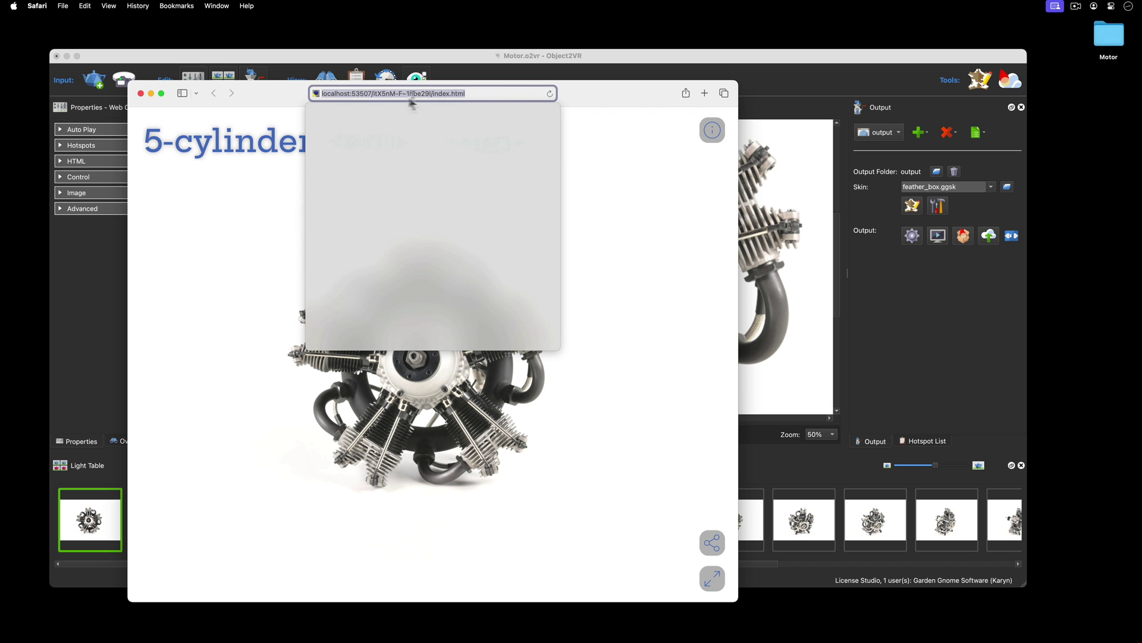
double_click(344, 94)
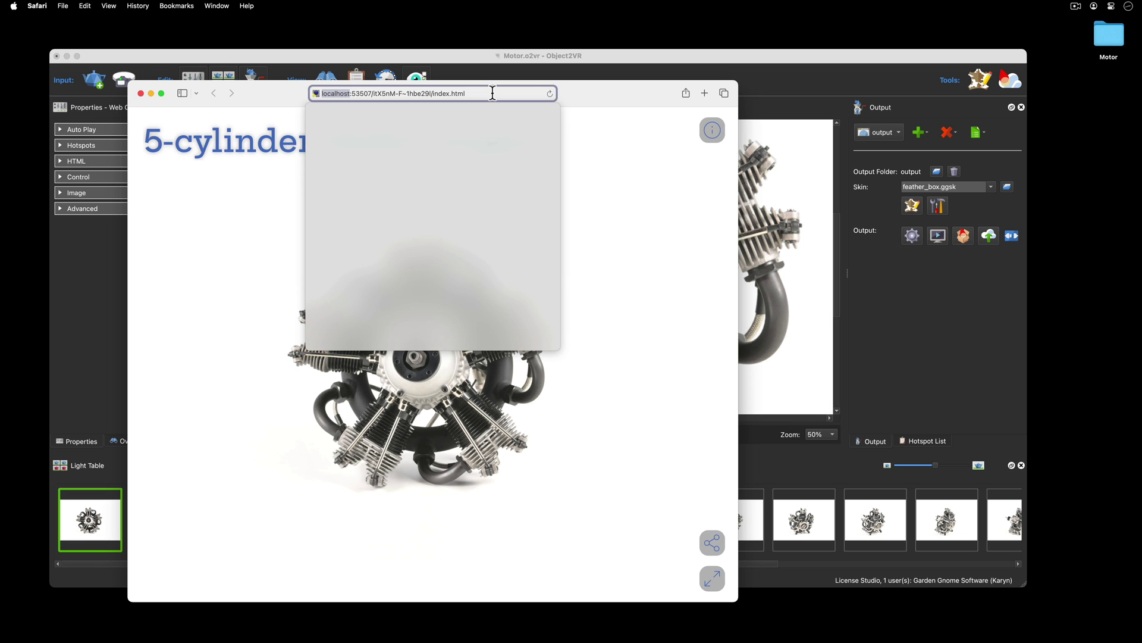
left_click(818, 72)
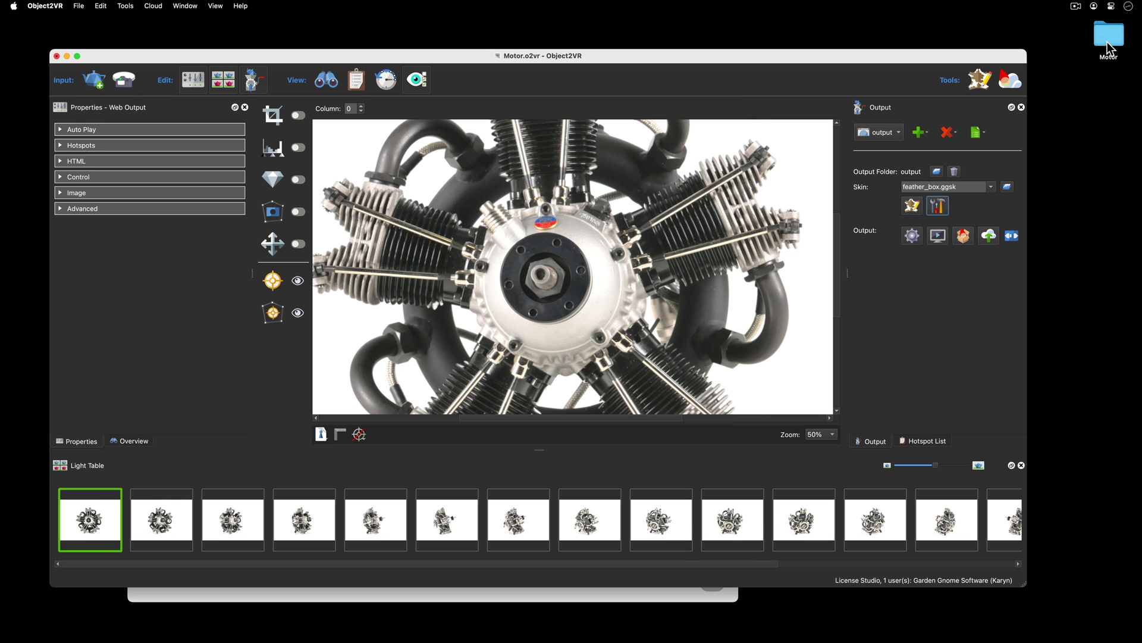
Reveal the output folder in Finder to check index.html, object.xml and gginfo.json
right_click(908, 174)
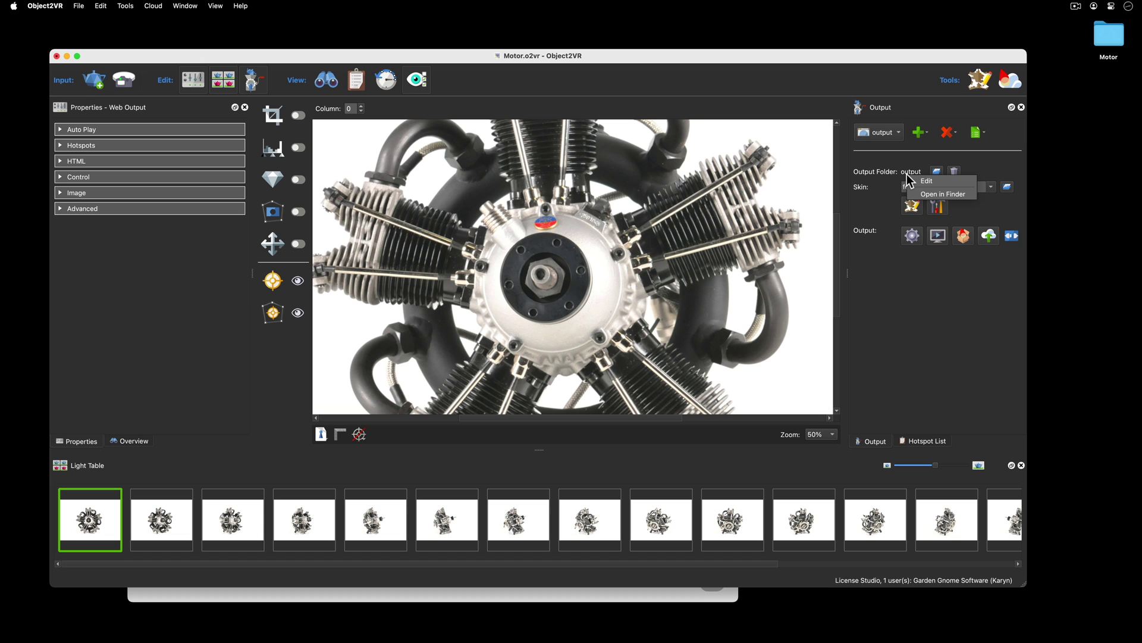
left_click(936, 196)
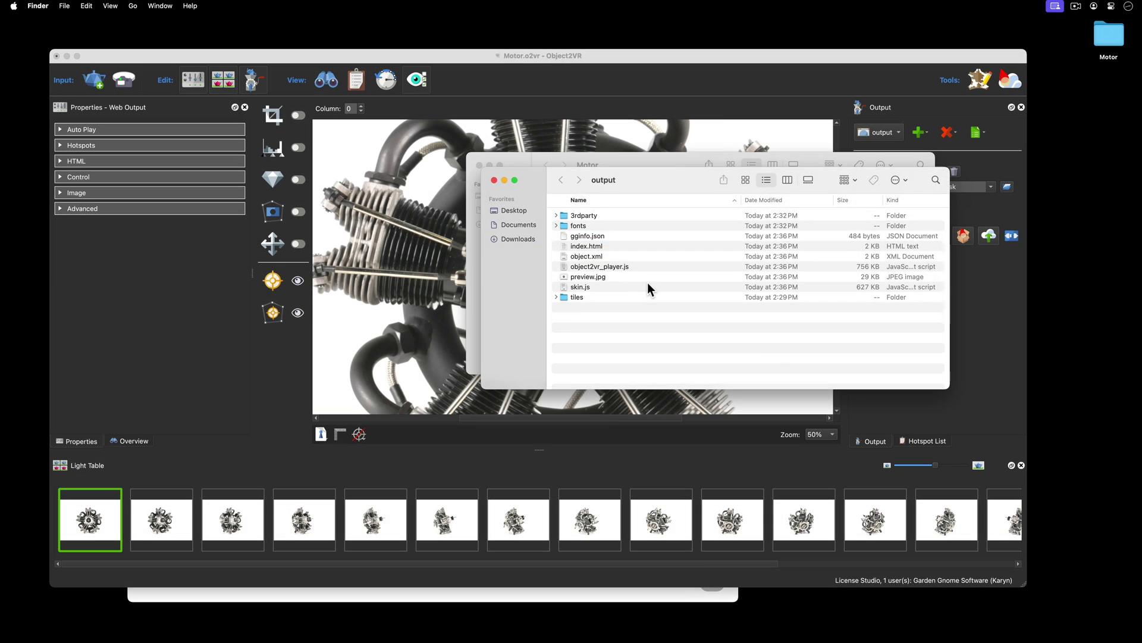
left_click(985, 320)
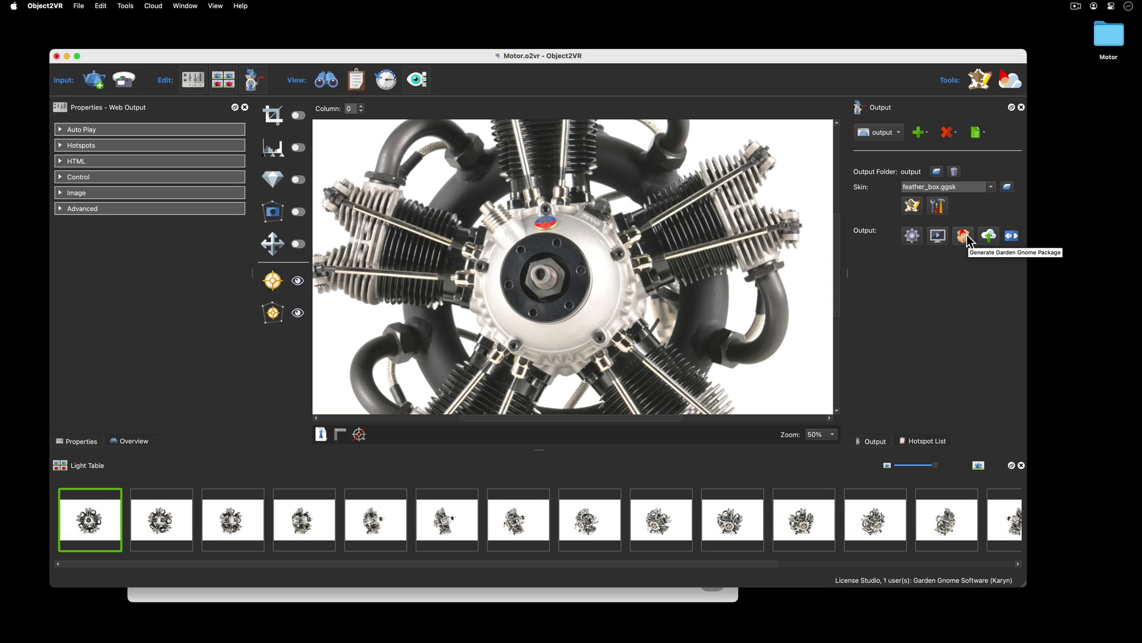
Save the Garden Gnome package as Motor.ggpkg in the Motor folder
left_click(964, 235)
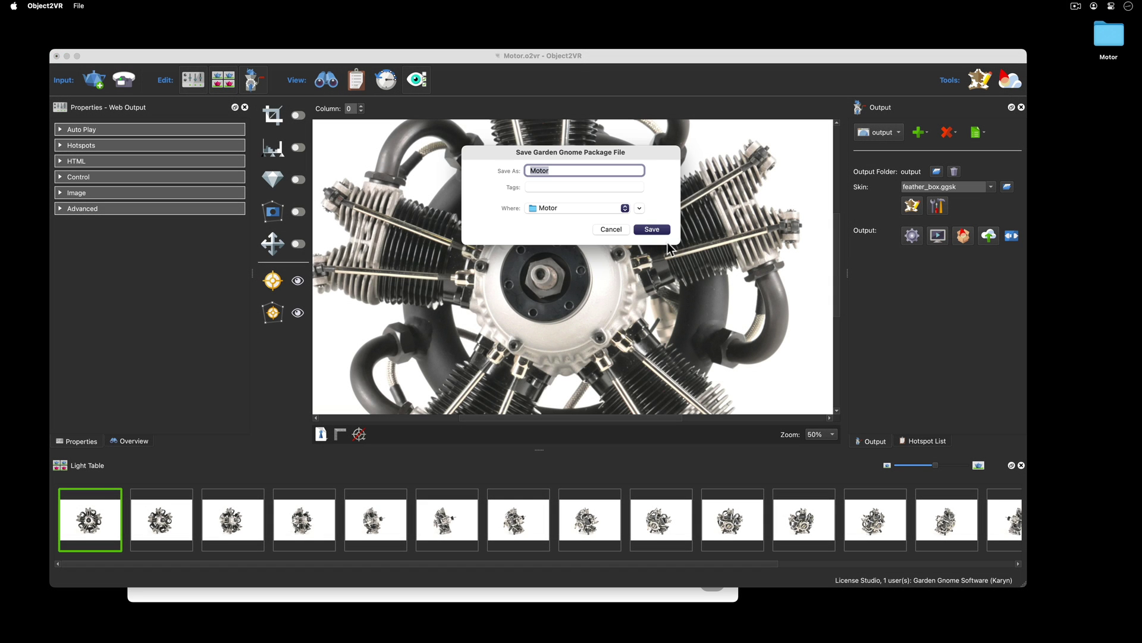
left_click(654, 230)
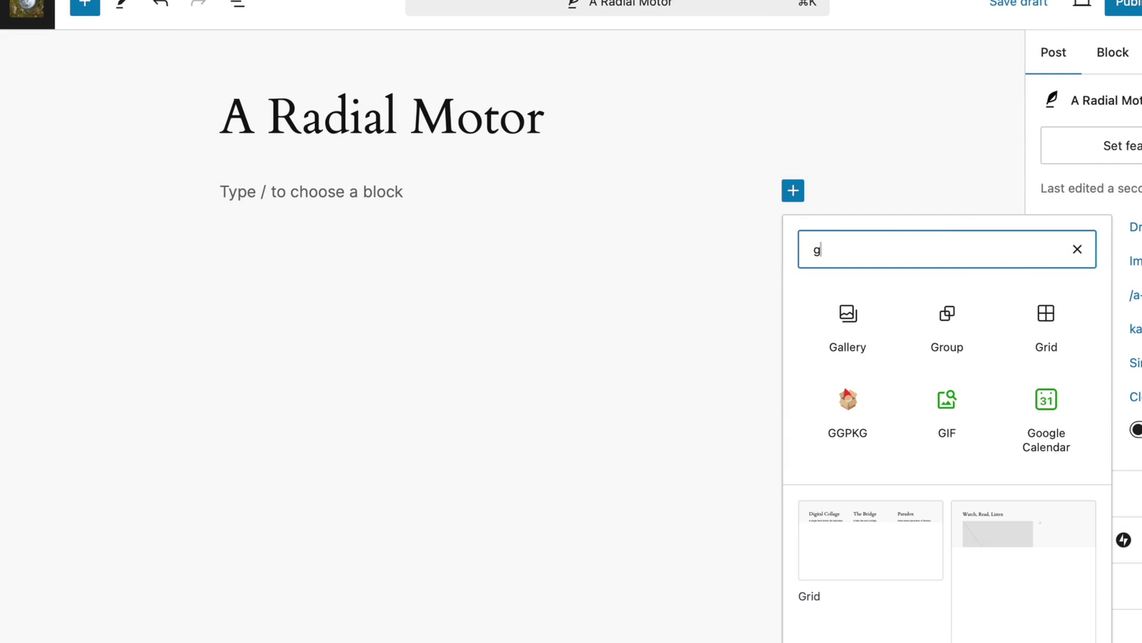
Add a GGPKG block with Motor.ggpkg to 'A Radial Motor' and toggle its info overlay
left_click(846, 427)
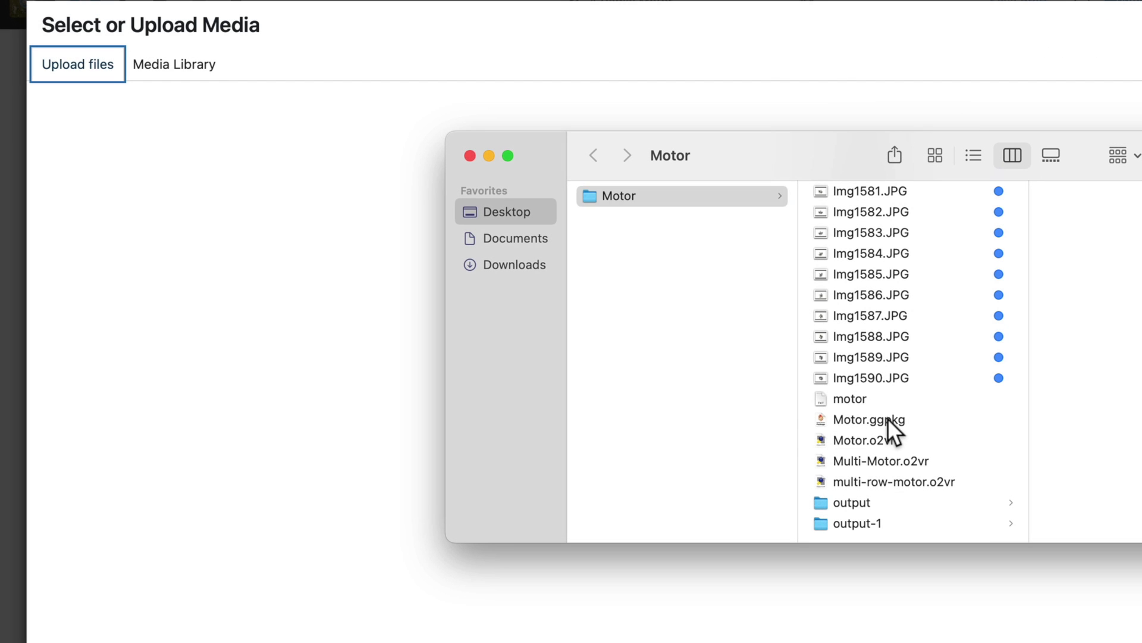
left_click_drag(888, 419, 380, 373)
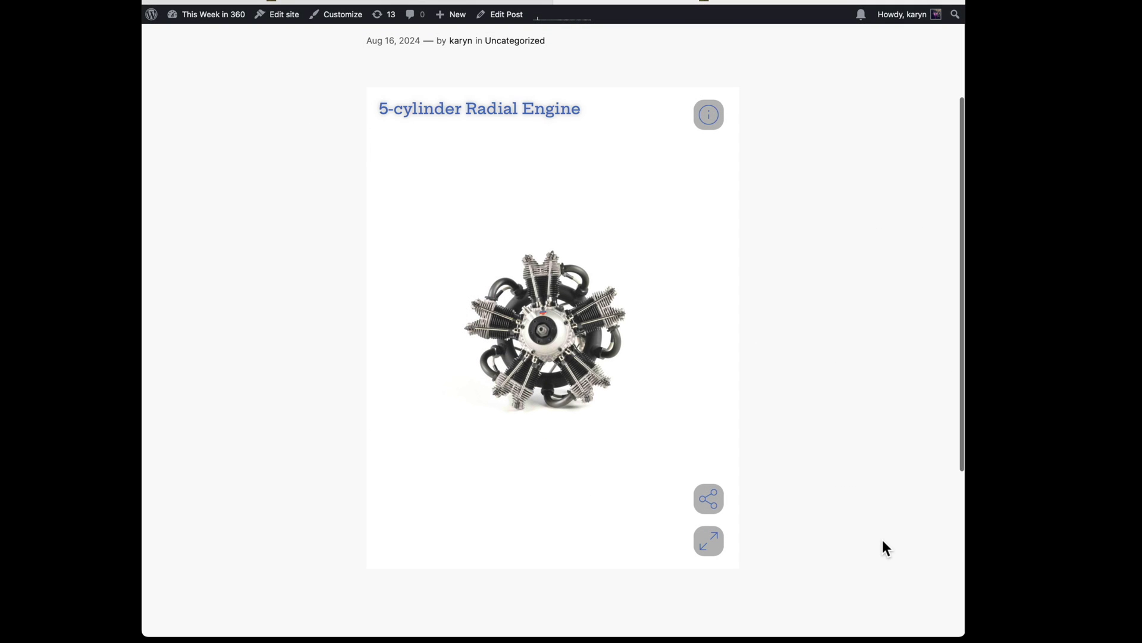
left_click(709, 117)
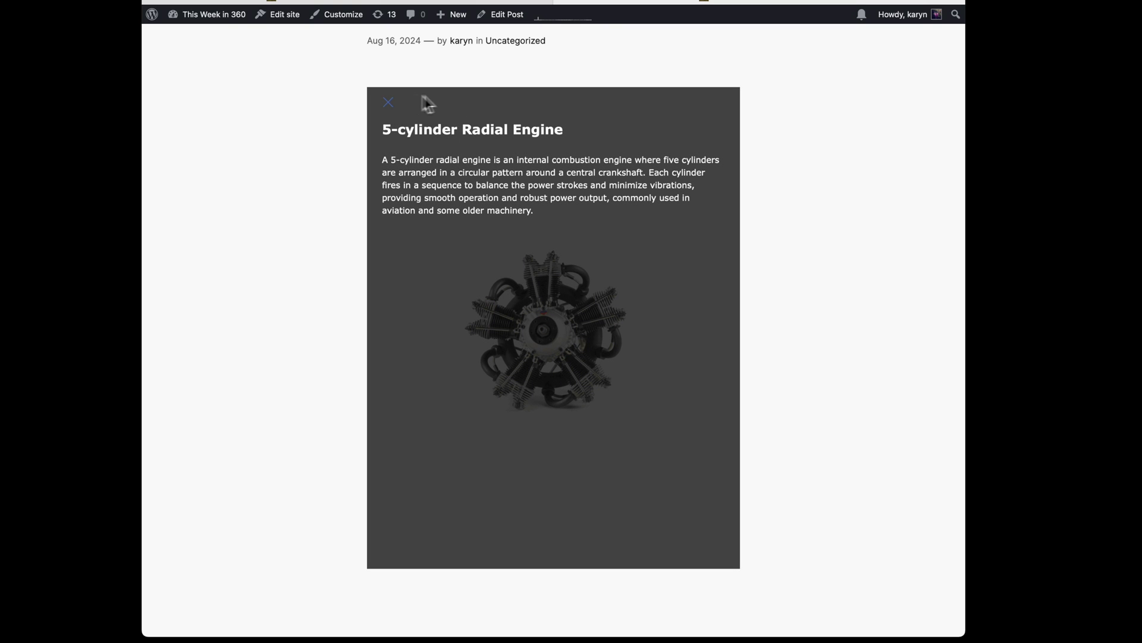
left_click(390, 101)
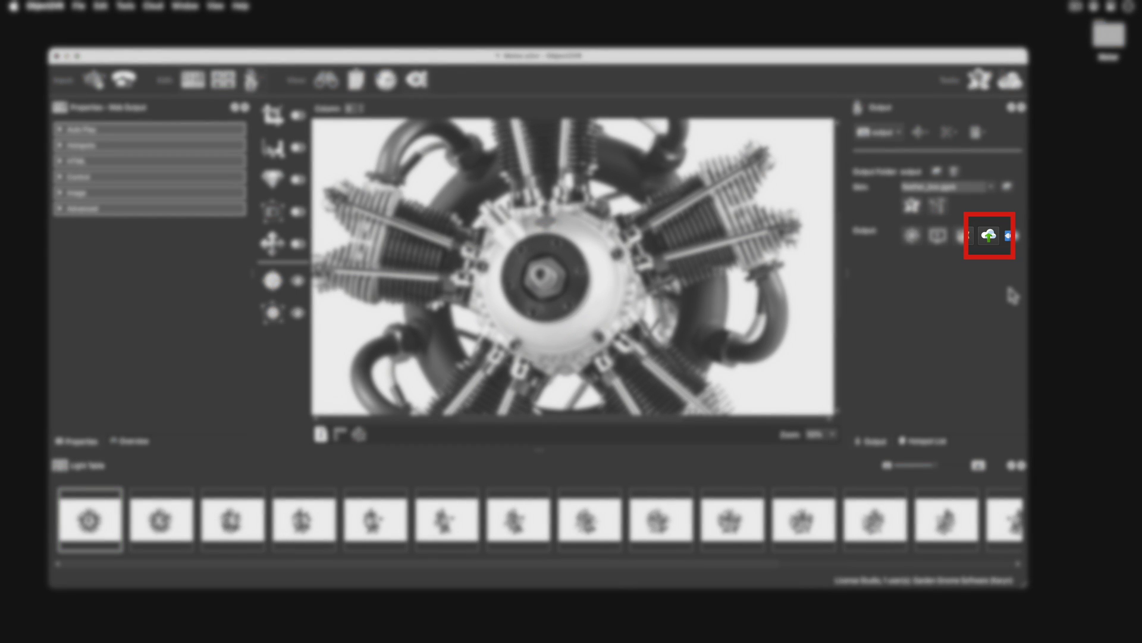
Upload the project to gnome.cloud, overwriting object.xml and accepting the terms
left_click(991, 240)
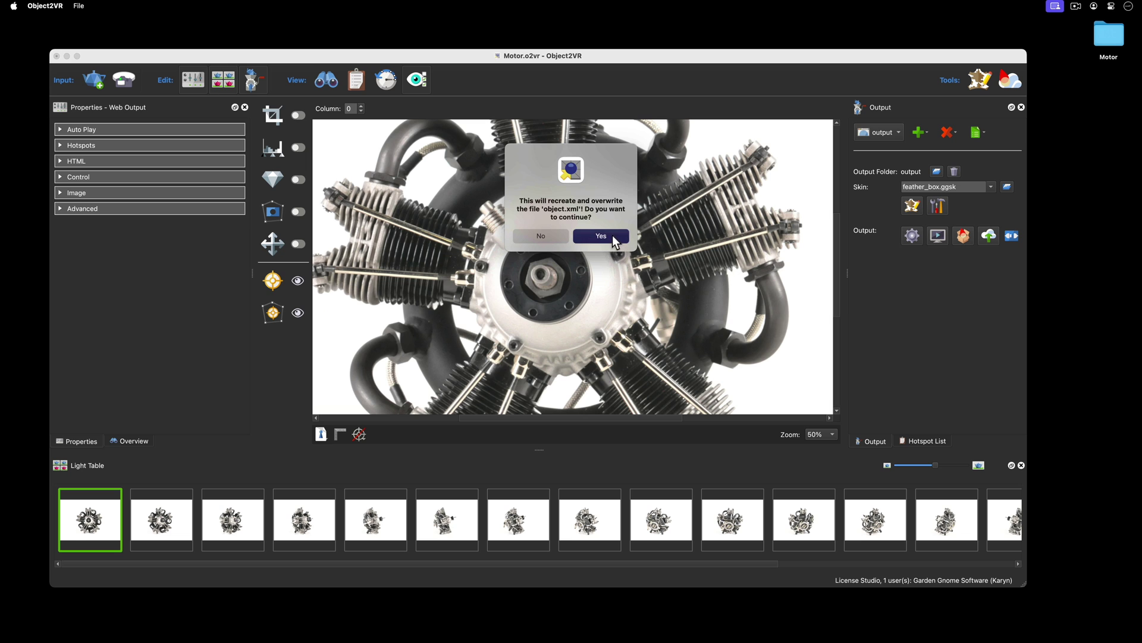
left_click(613, 236)
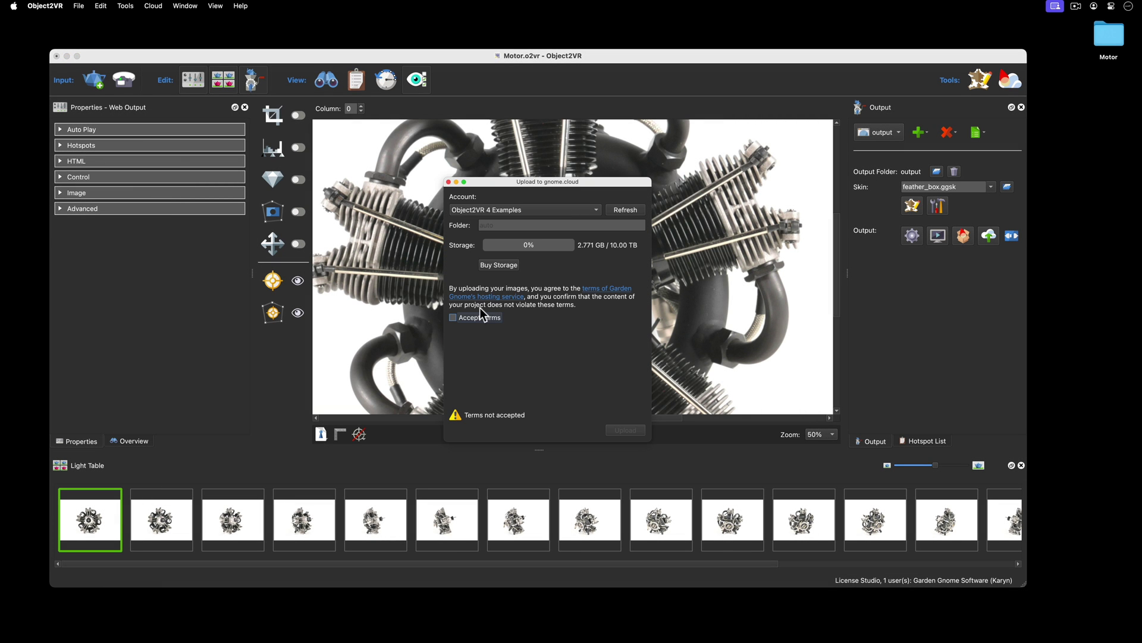
left_click(484, 319)
left_click(624, 429)
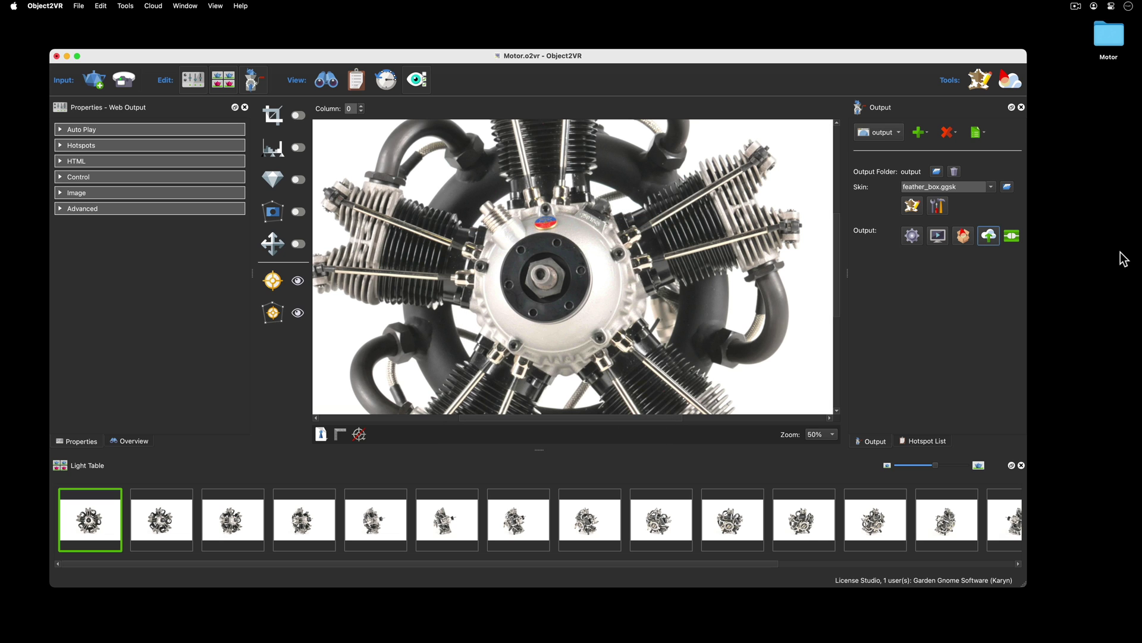
Get the share link and embed code for '5-cylinder Radial Engine' from the Cloud Dashboard
left_click(1010, 80)
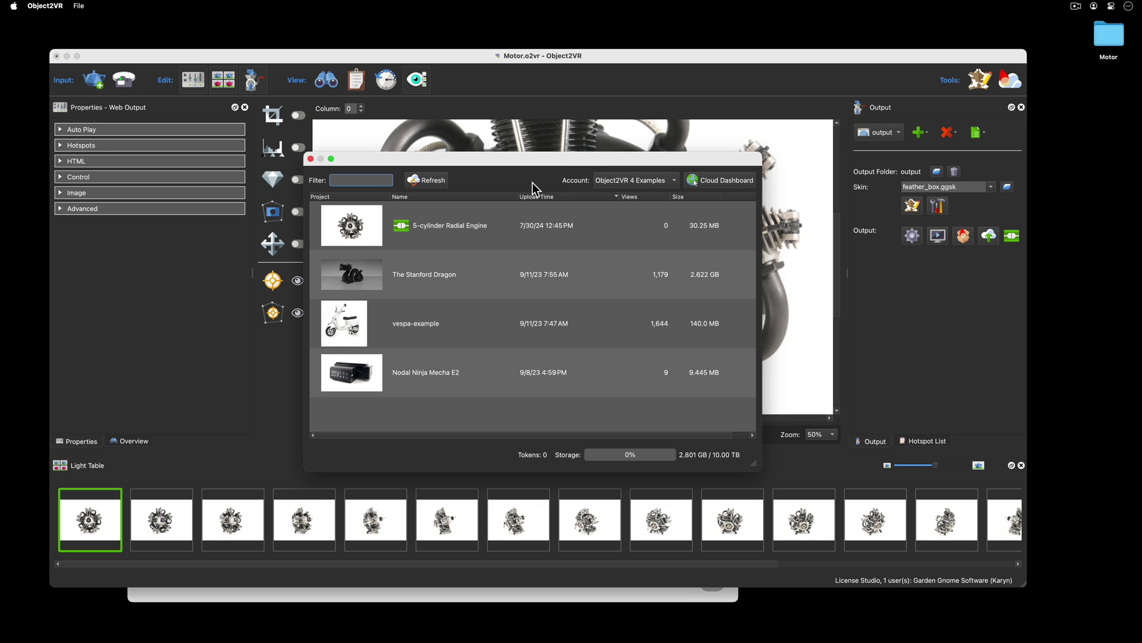
left_click(554, 227)
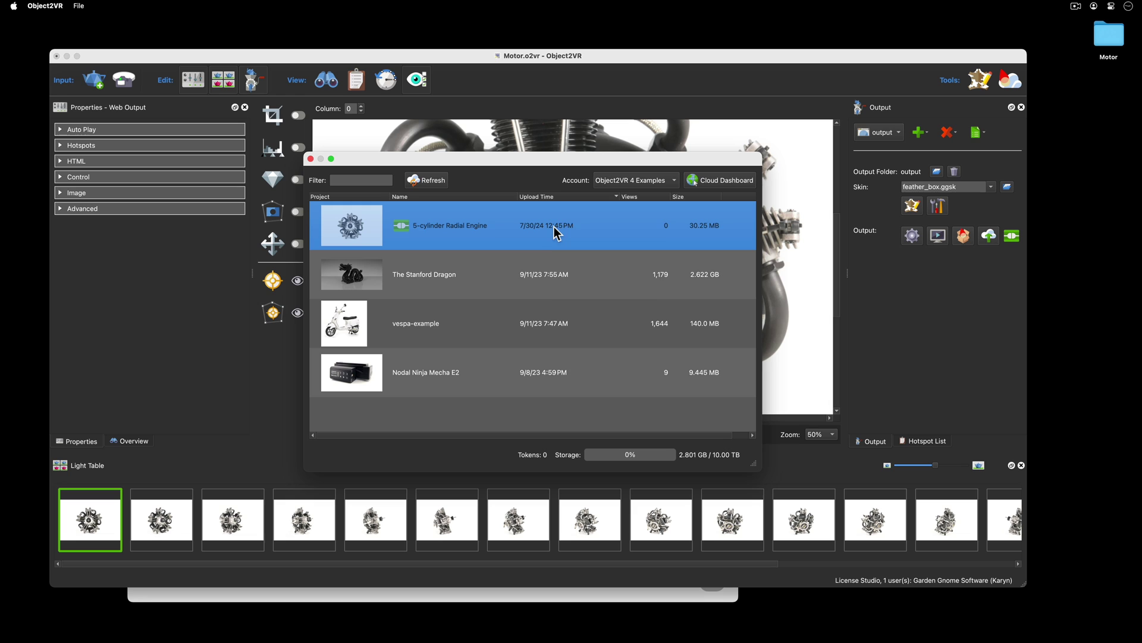
right_click(555, 227)
left_click(608, 247)
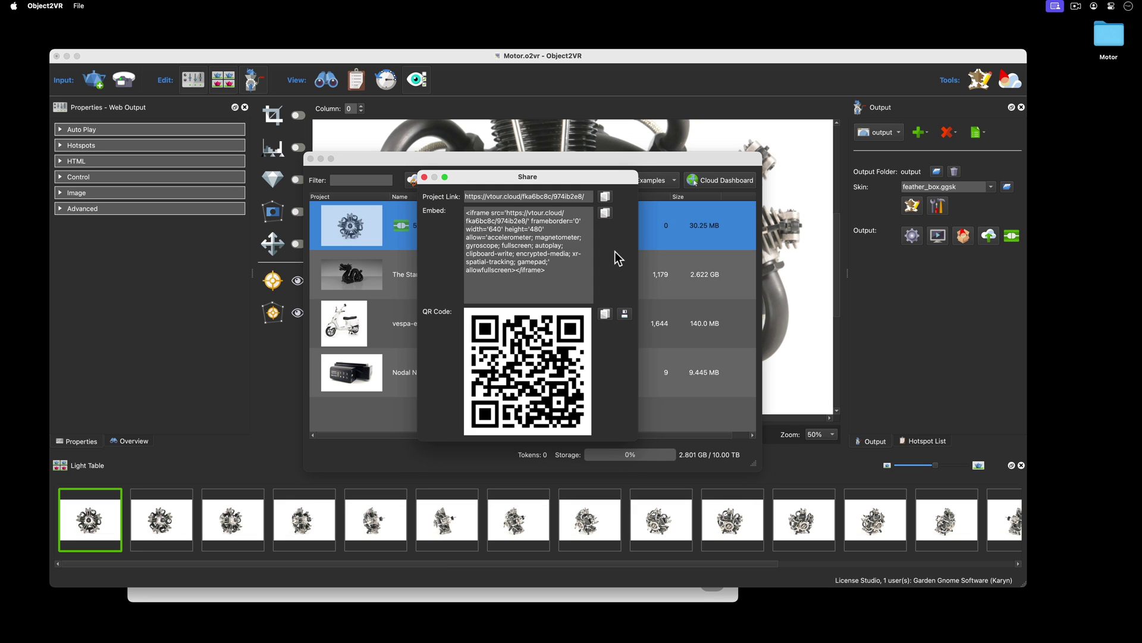
left_click(424, 178)
Set the preview zoom to 15% and show the 18-column, 1-row project properties
left_click(310, 159)
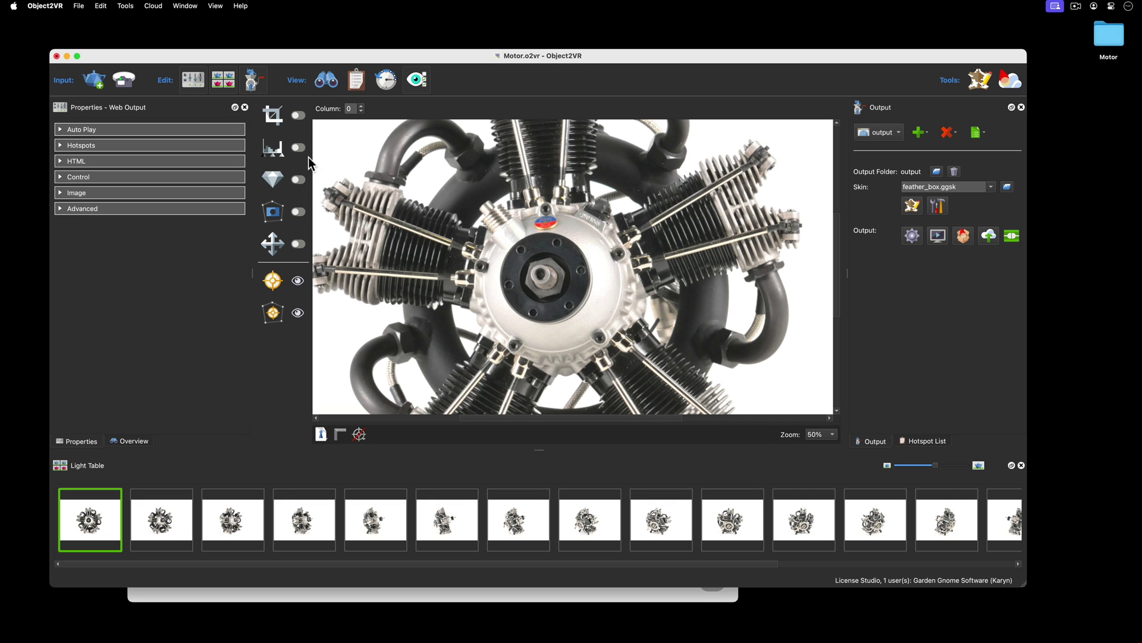
left_click(828, 437)
key("Down")
key("Down")
key("Return")
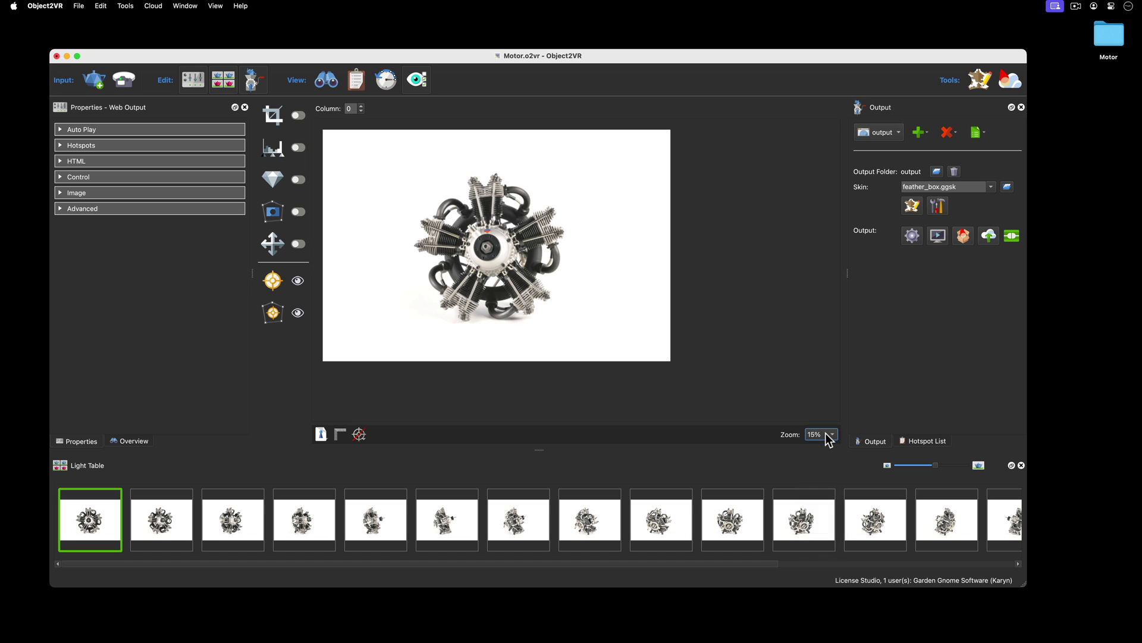
left_click(768, 385)
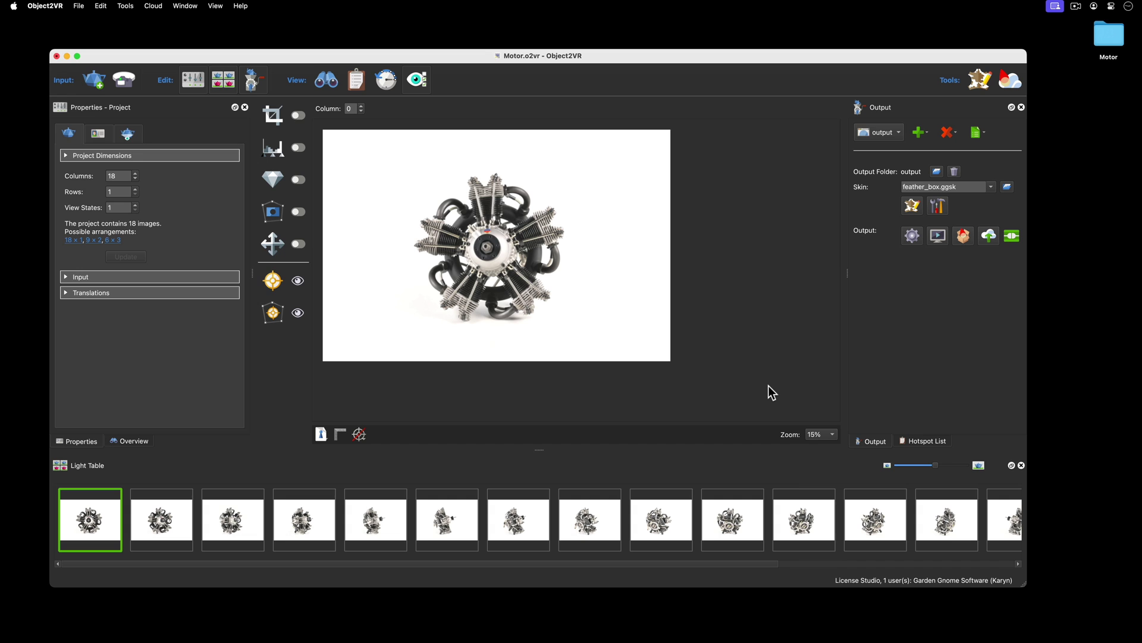
Drag the 'How Does A Radial Engine Work?' YouTube link from Safari onto the engine preview
key("super+Tab")
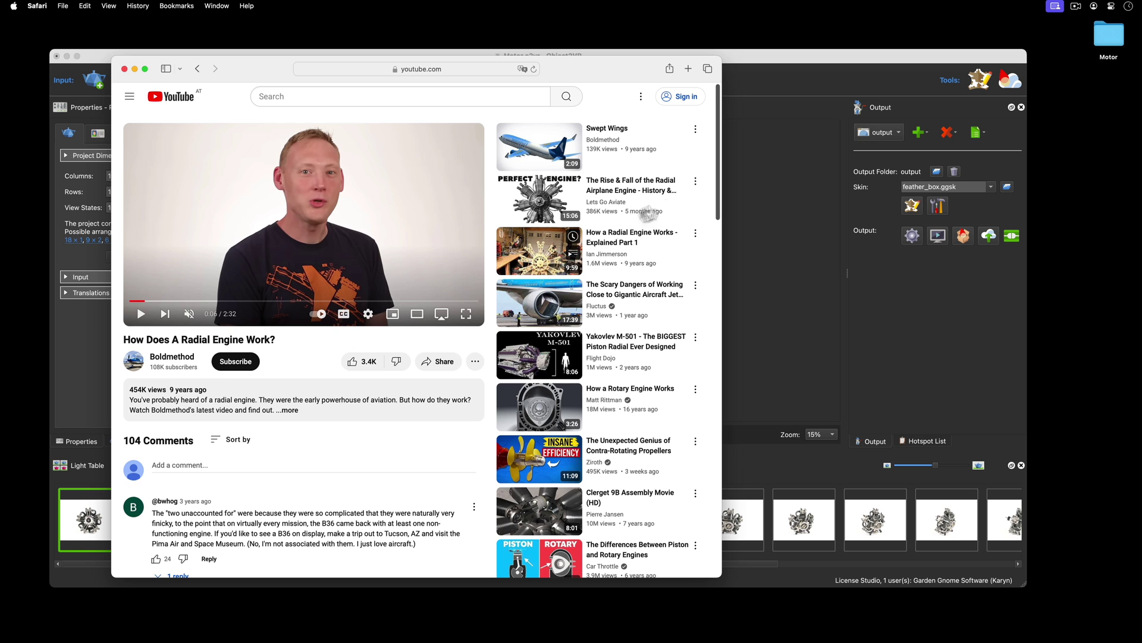
mouse_move(583, 76)
left_mouse_down()
mouse_move(797, 185)
mouse_move(663, 277)
left_mouse_up()
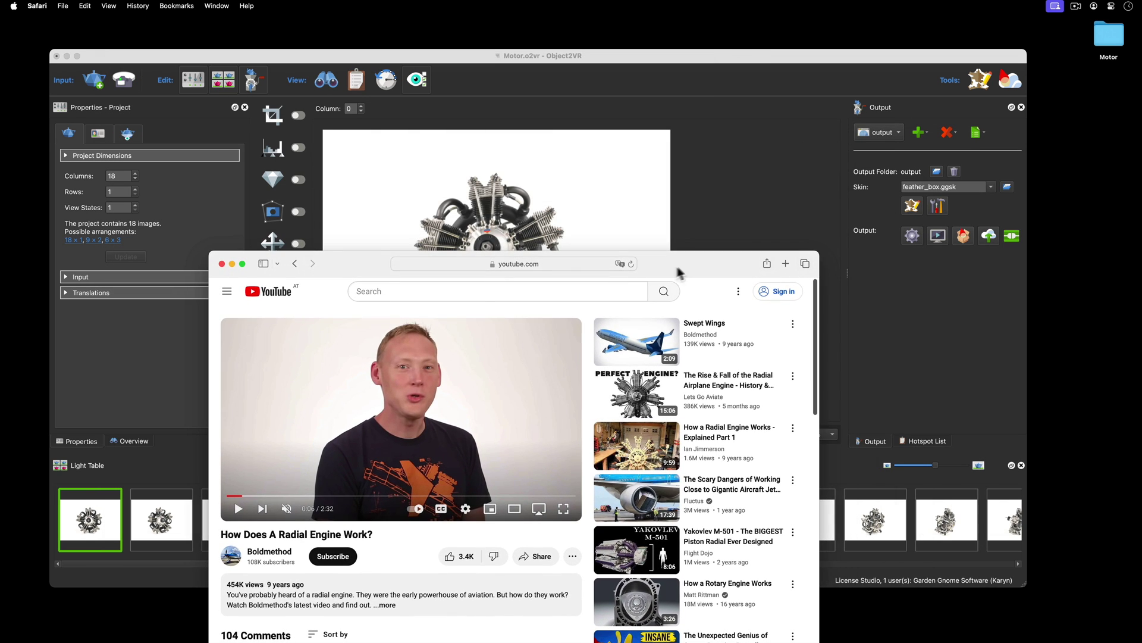
left_click(462, 266)
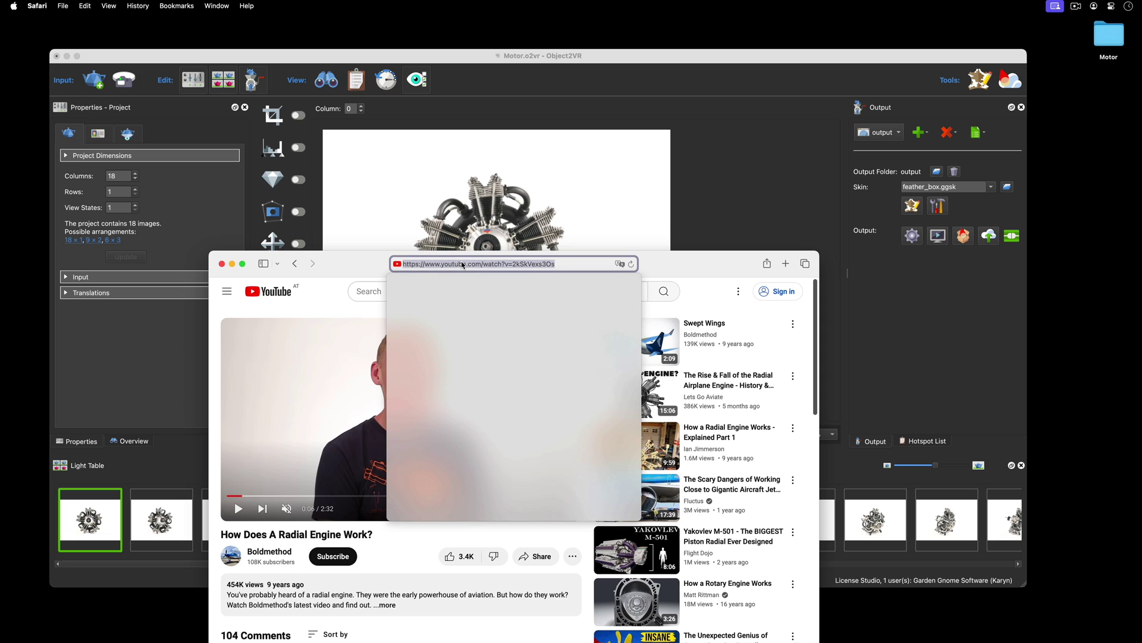
left_click_drag(395, 263, 605, 225)
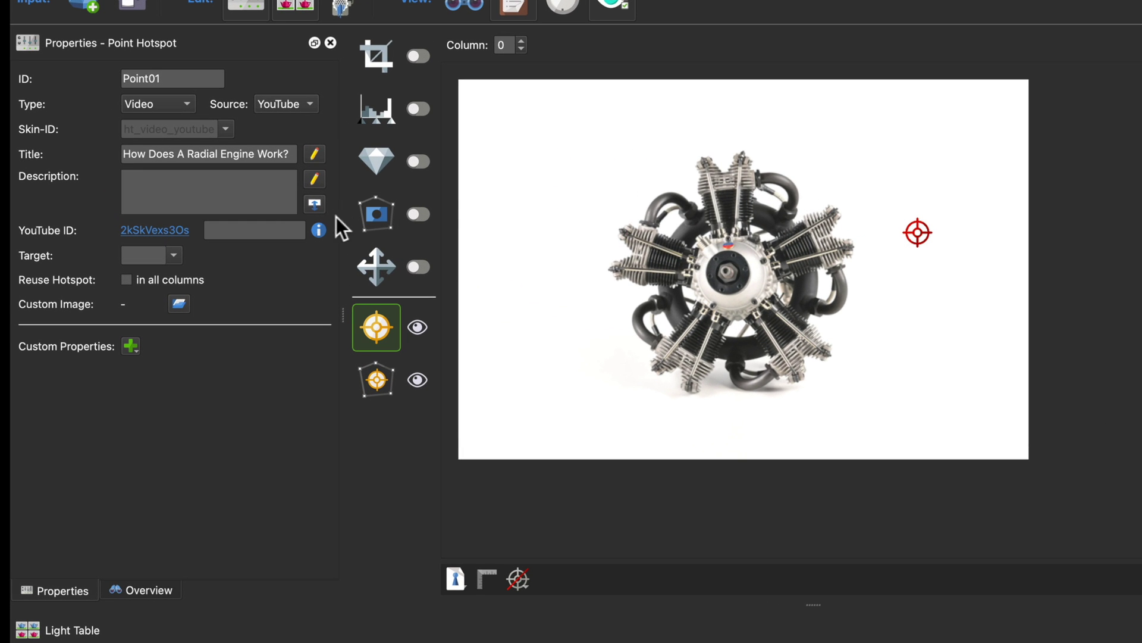
Widen the hotspot panel and add the question mark to the 'How Does A Radial Engine Work?' title
left_click_drag(341, 314, 392, 314)
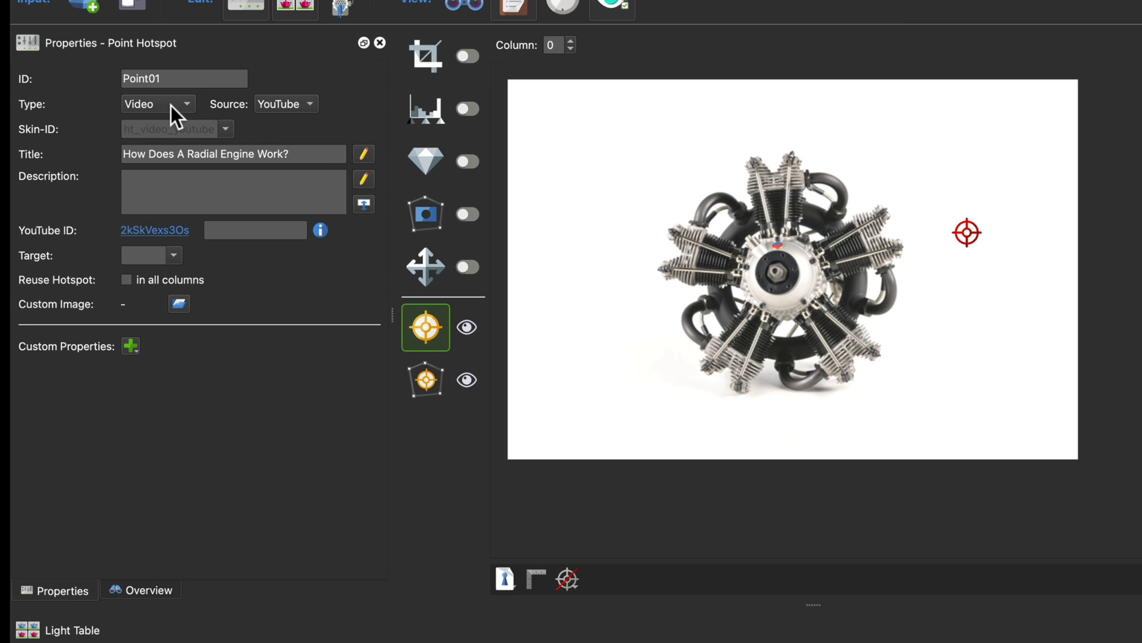
left_click(302, 155)
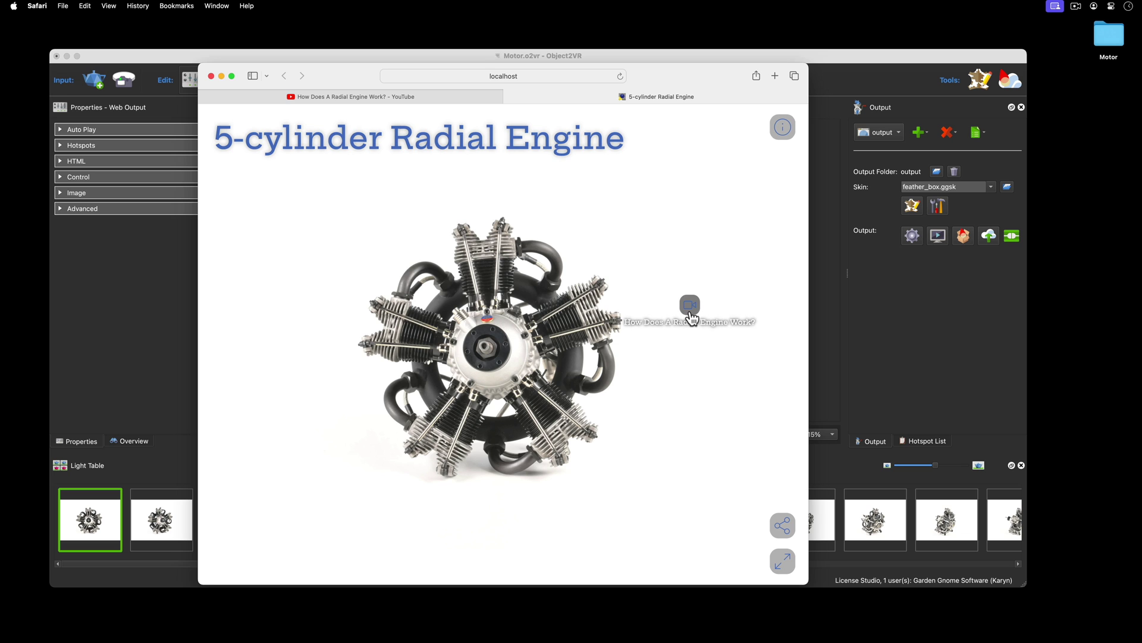
left_click(690, 305)
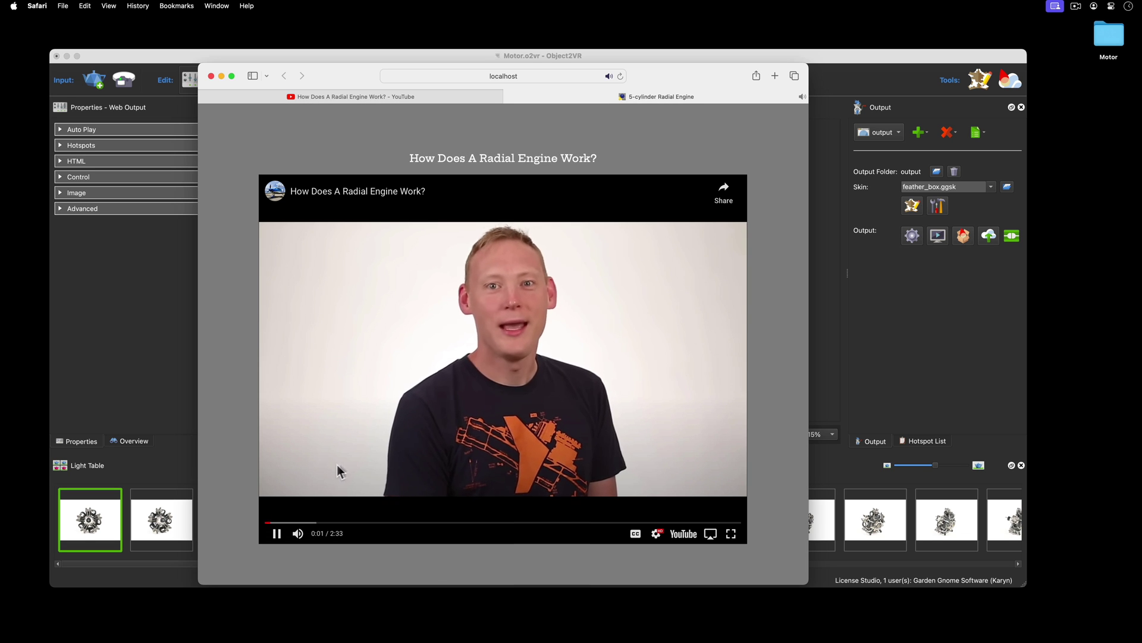
left_click(652, 149)
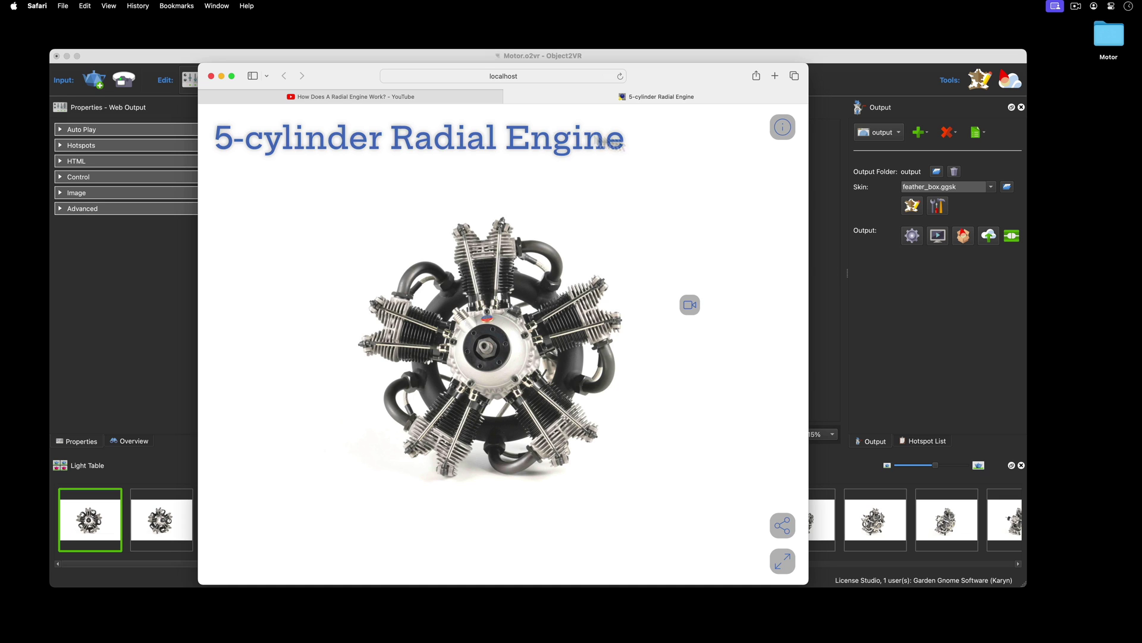
Close Safari, create a new polygon hotspot from the Hotspot List, and zoom to 33%
left_click(210, 76)
left_click(927, 441)
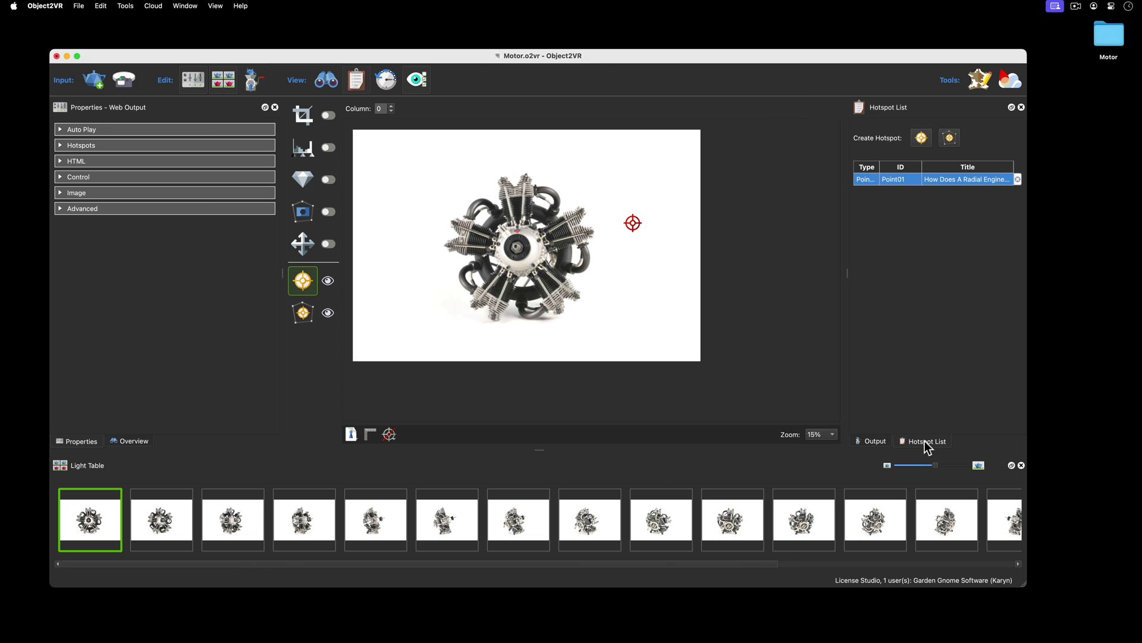
left_click_drag(847, 273, 783, 278)
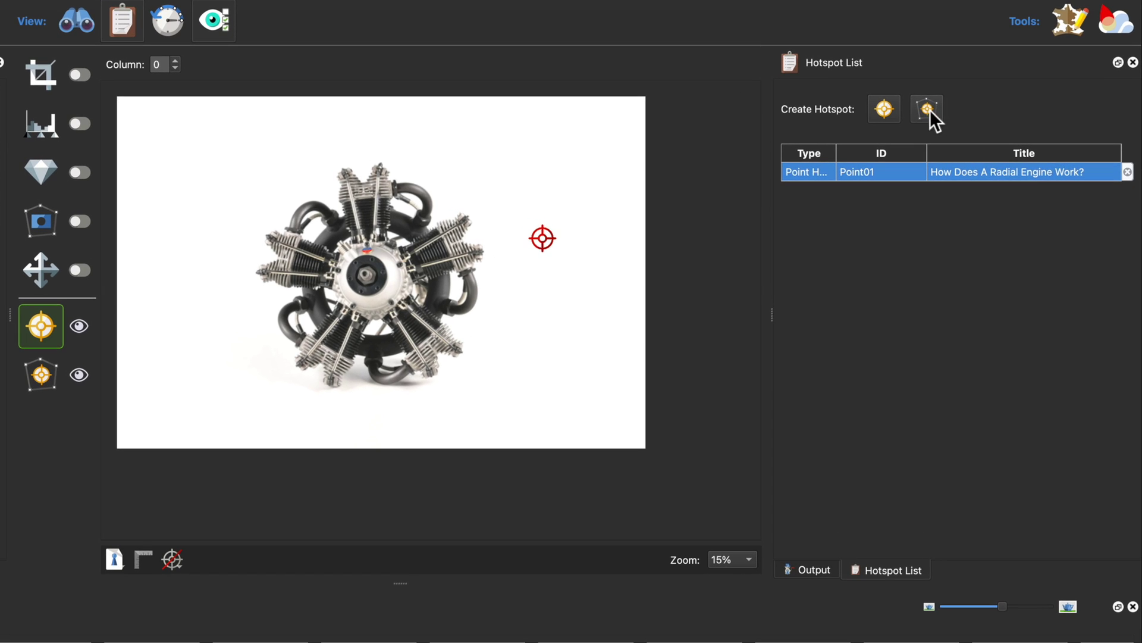
left_click(919, 117)
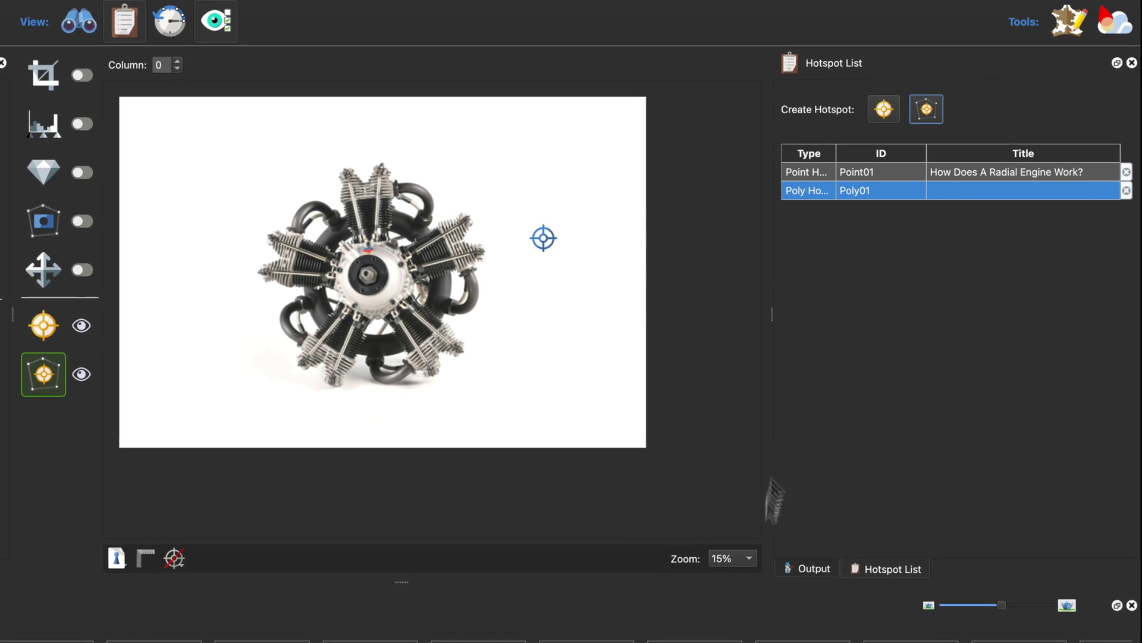
left_click(733, 565)
left_click(737, 597)
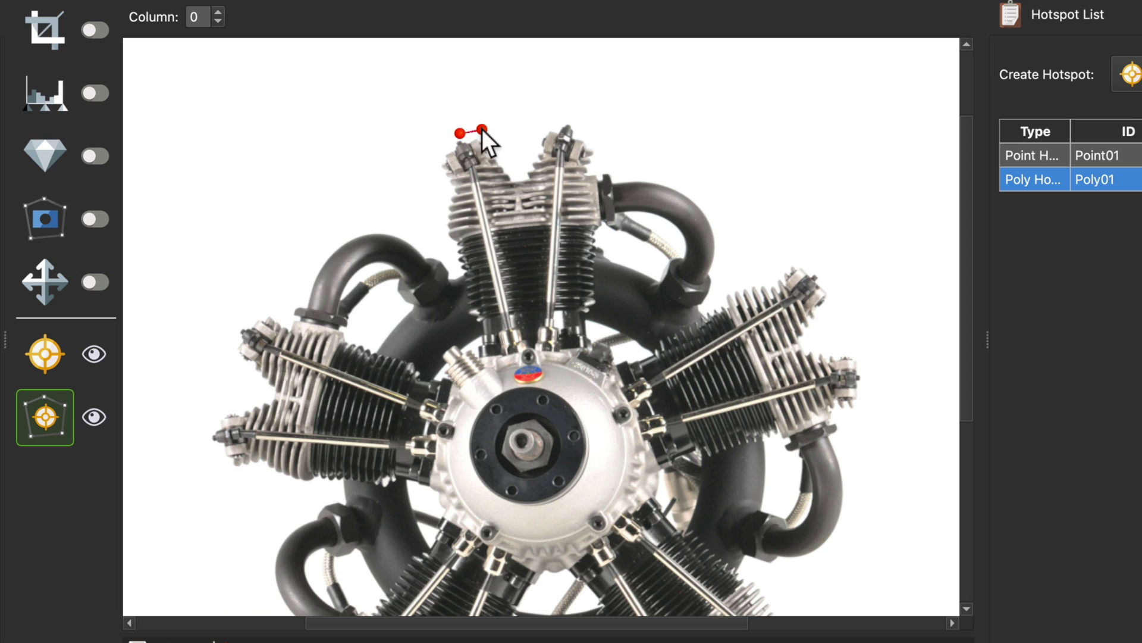
Trace Poly01's outline around the top cylinder heads and down the right cylinder
left_click(511, 177)
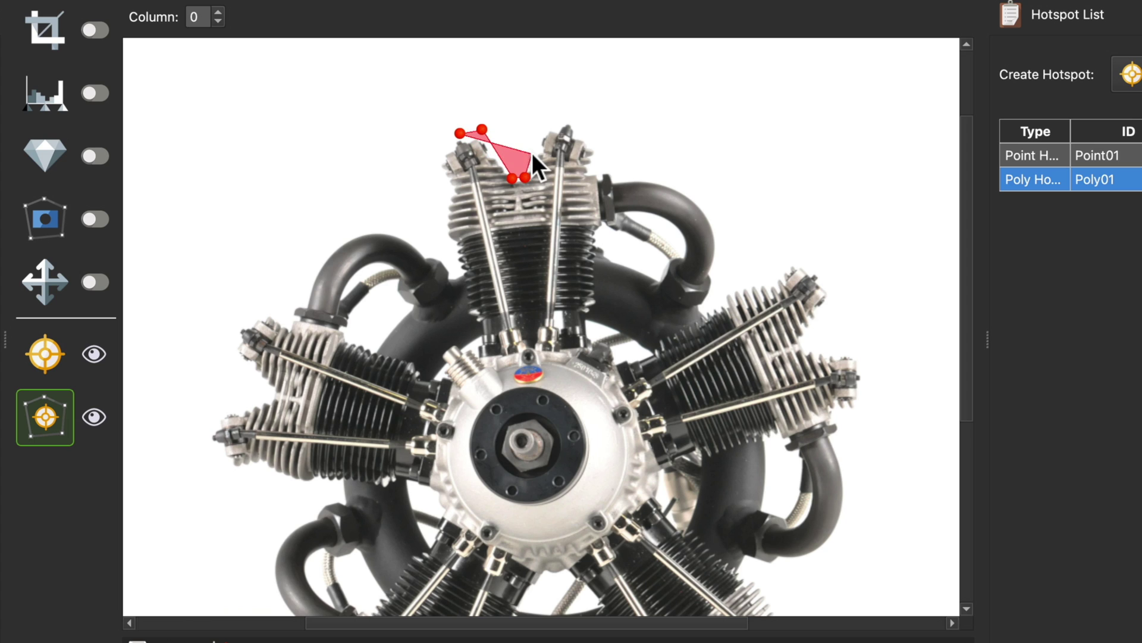
left_click(533, 153)
left_click(550, 118)
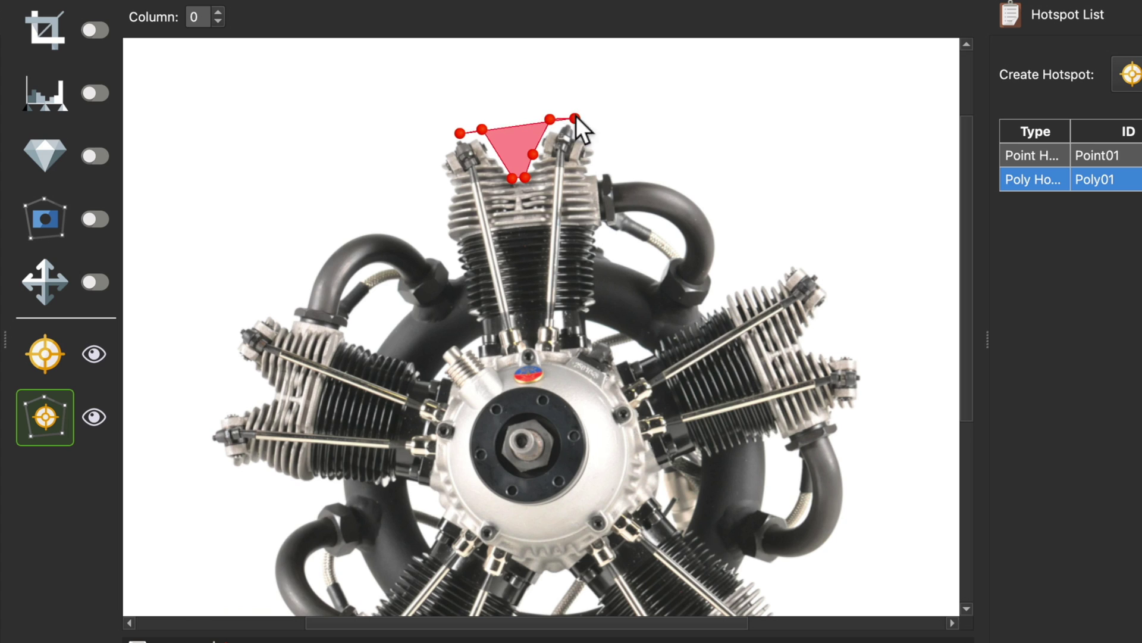
left_click(575, 118)
left_click(597, 146)
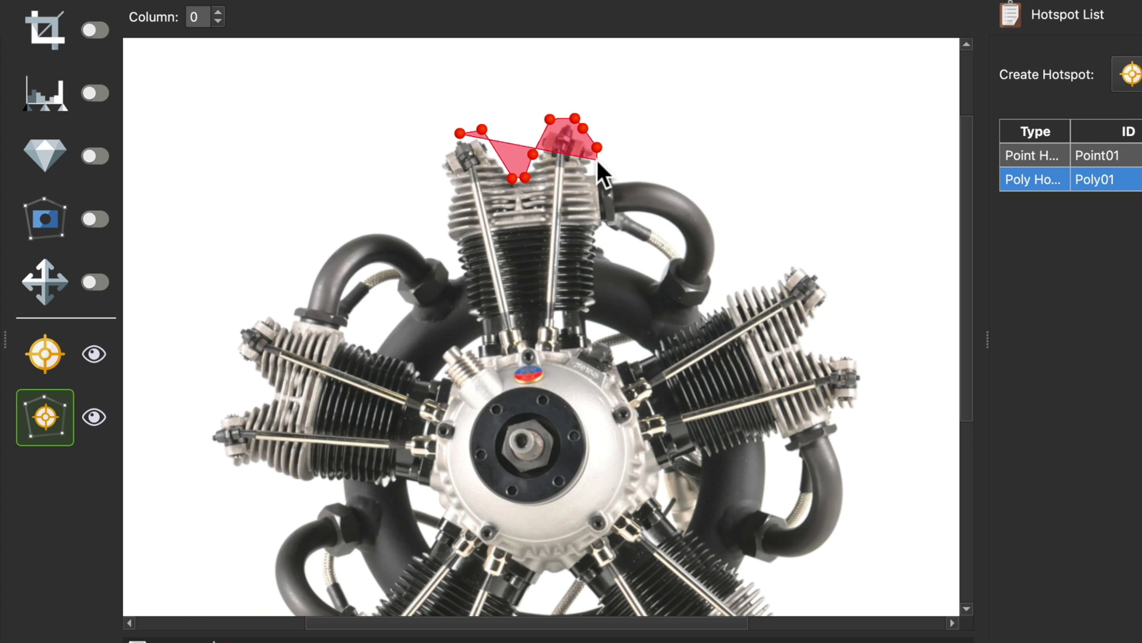
left_click(598, 163)
left_click(606, 233)
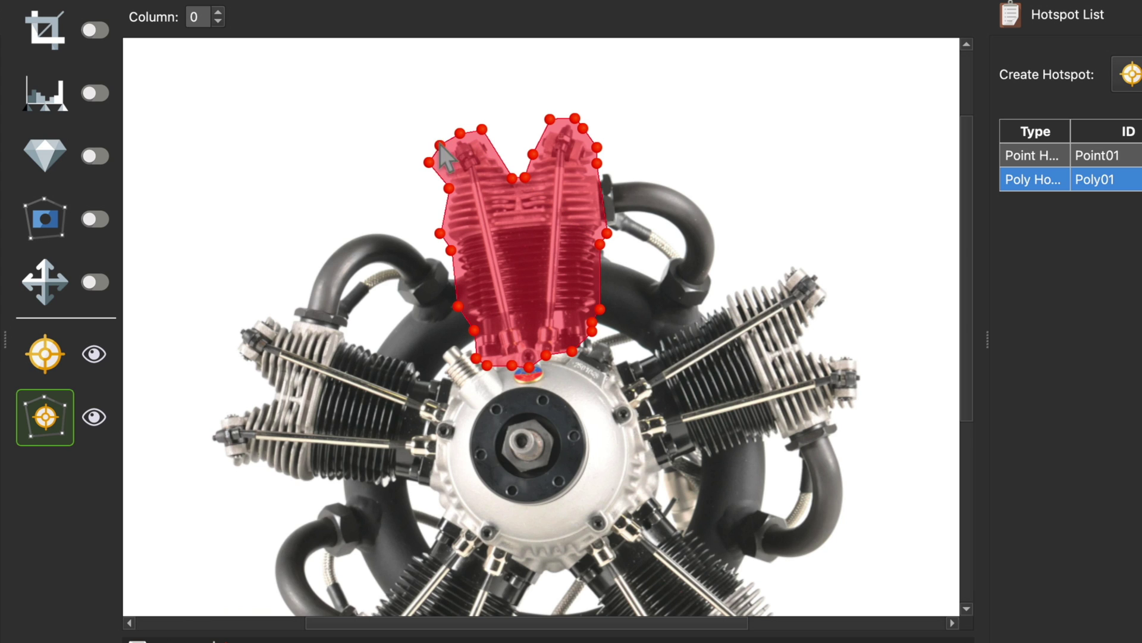
Close the polygon and adjust its vertices to fit the top cylinders
left_click(441, 144)
left_click_drag(524, 238, 530, 238)
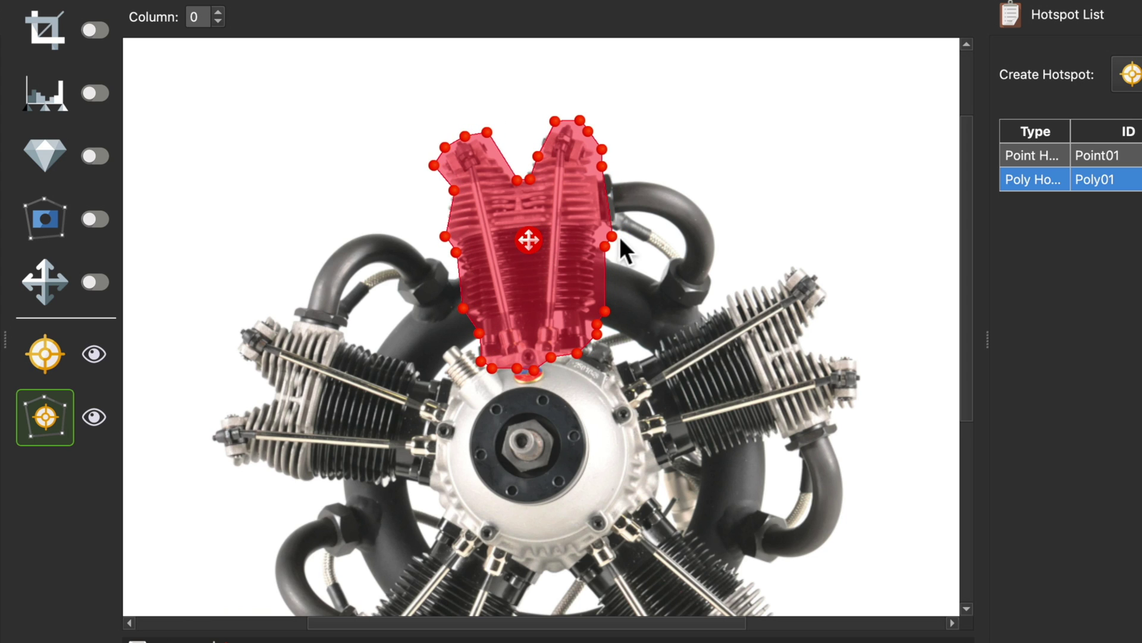
left_click_drag(611, 235, 611, 224)
left_click(605, 231)
key("ctrl+z")
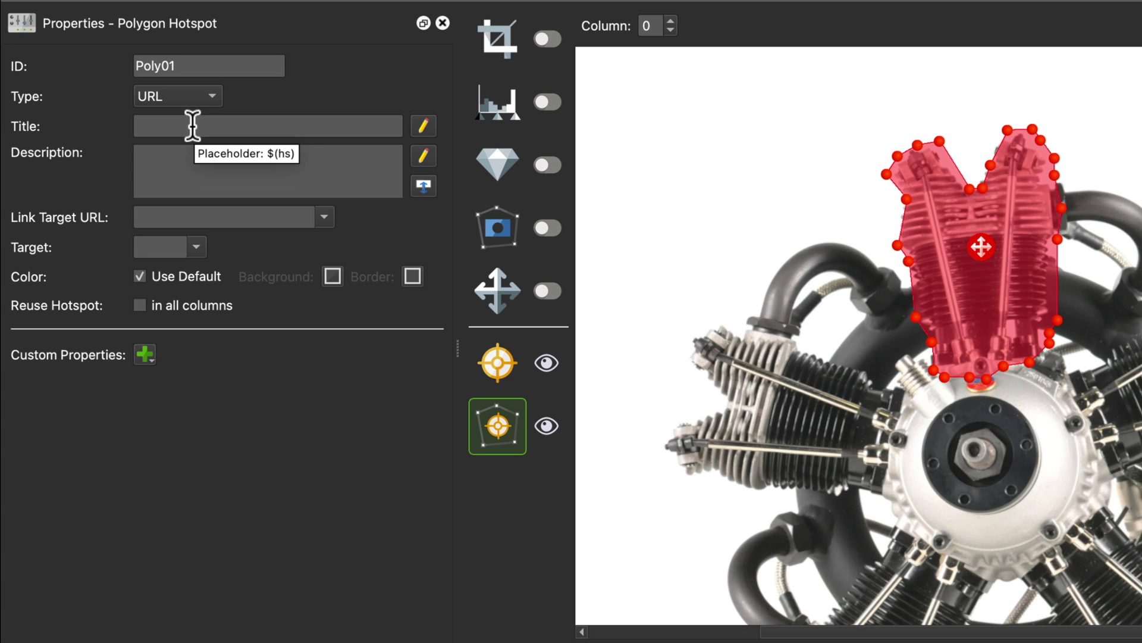
Title the hotspot 'Radial Engine' and paste the Wikipedia radial engine URL as its link
left_click(216, 124)
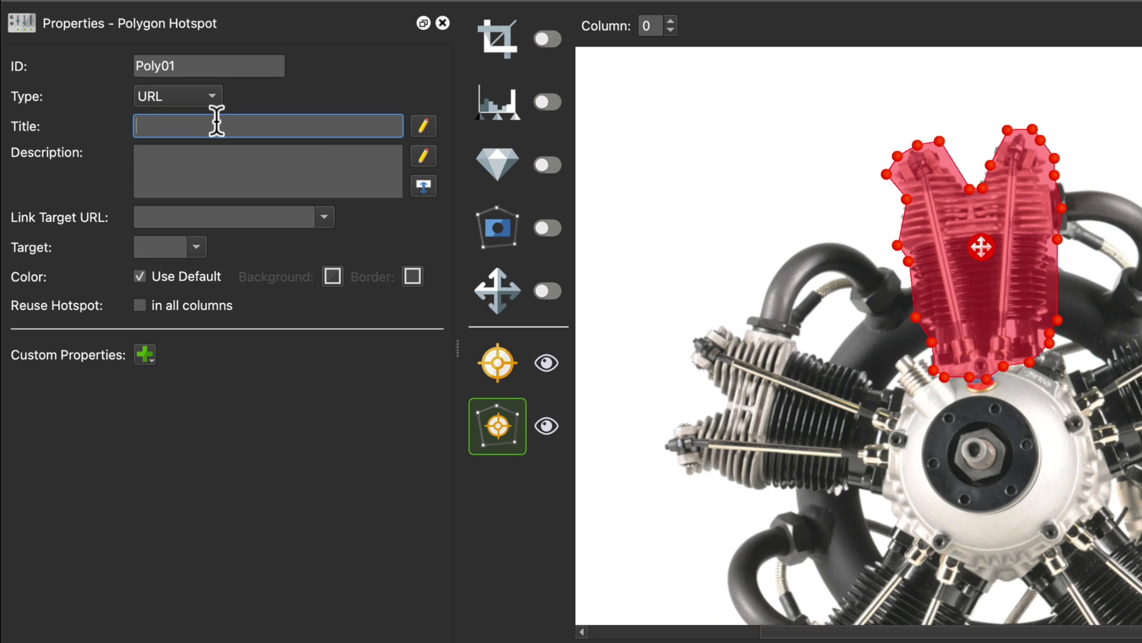
type("Radial Engi")
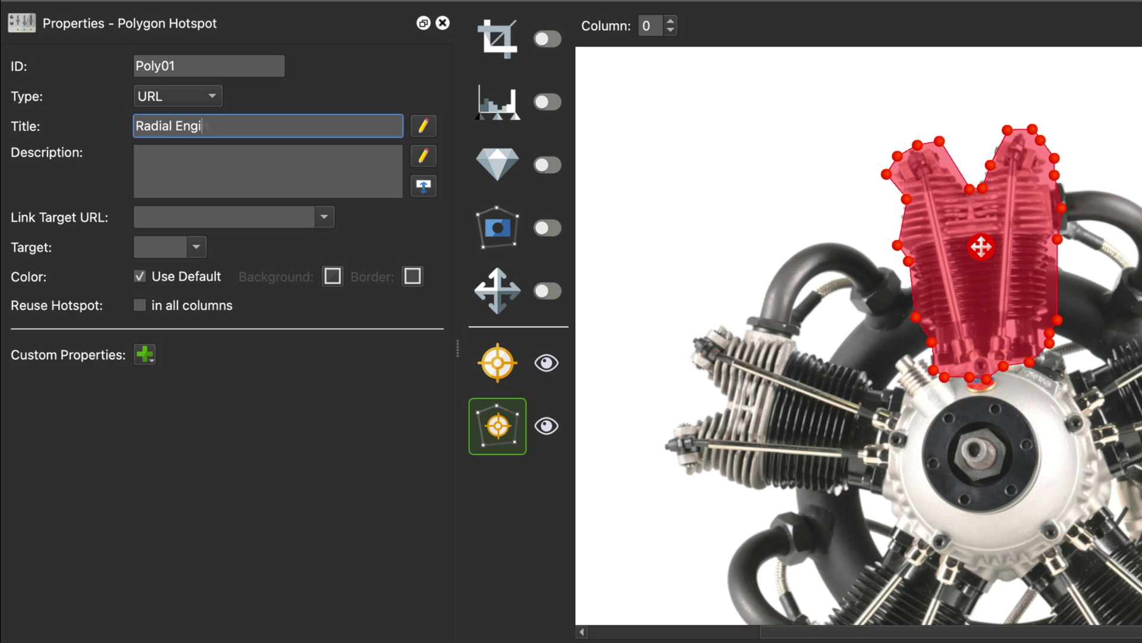
type("ne")
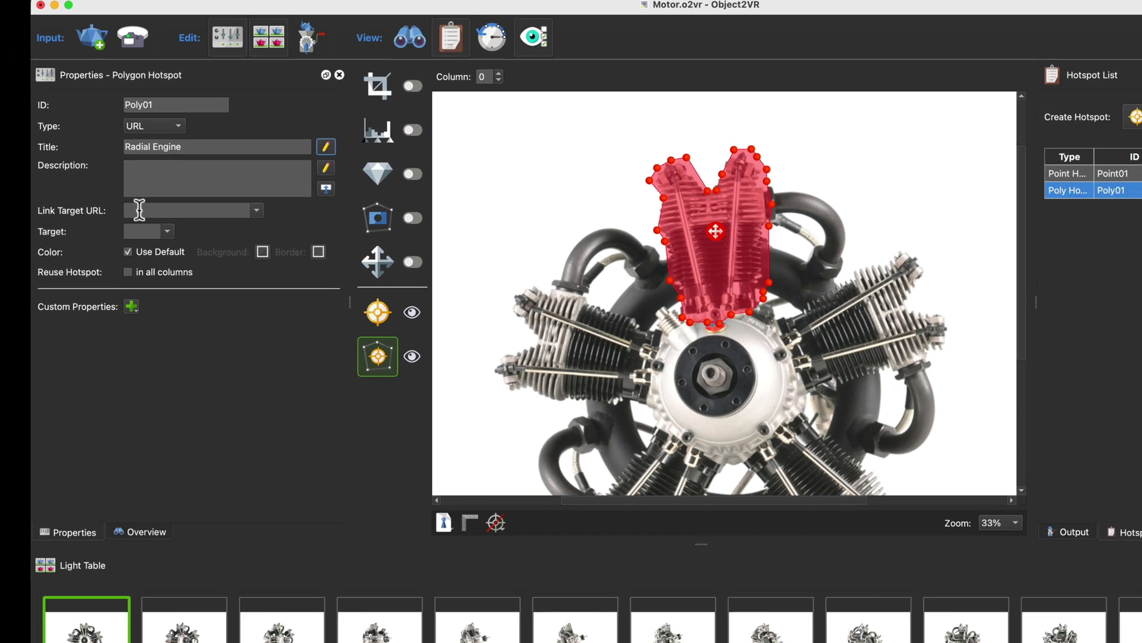
left_click(128, 206)
key("super+v")
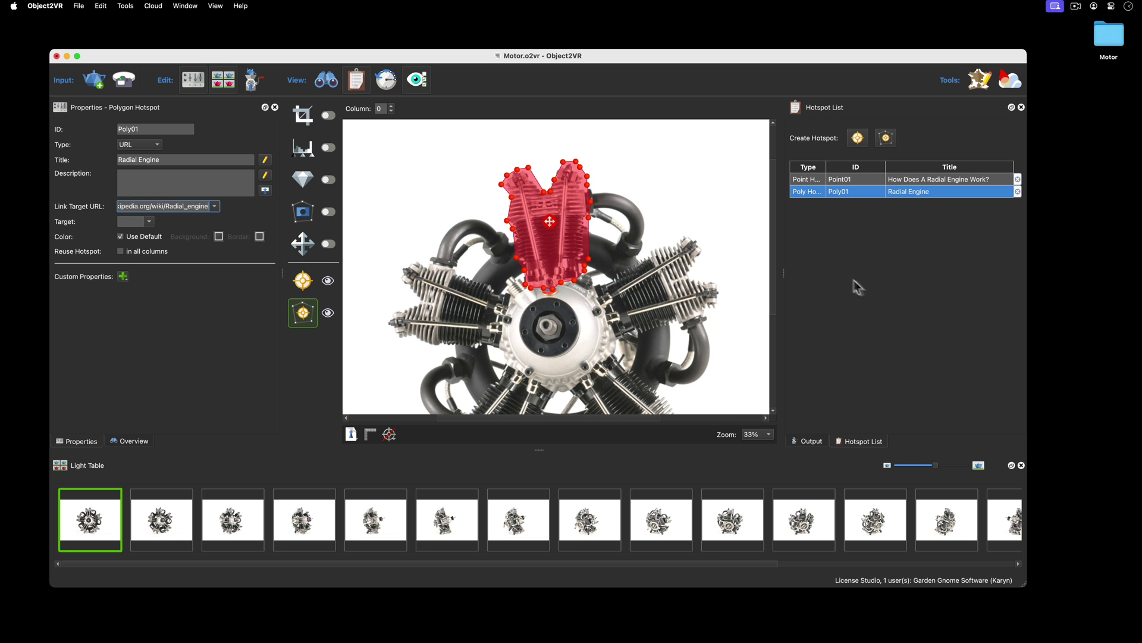
Re-export the viewer as HTML5 and preview it in Safari
left_click(809, 441)
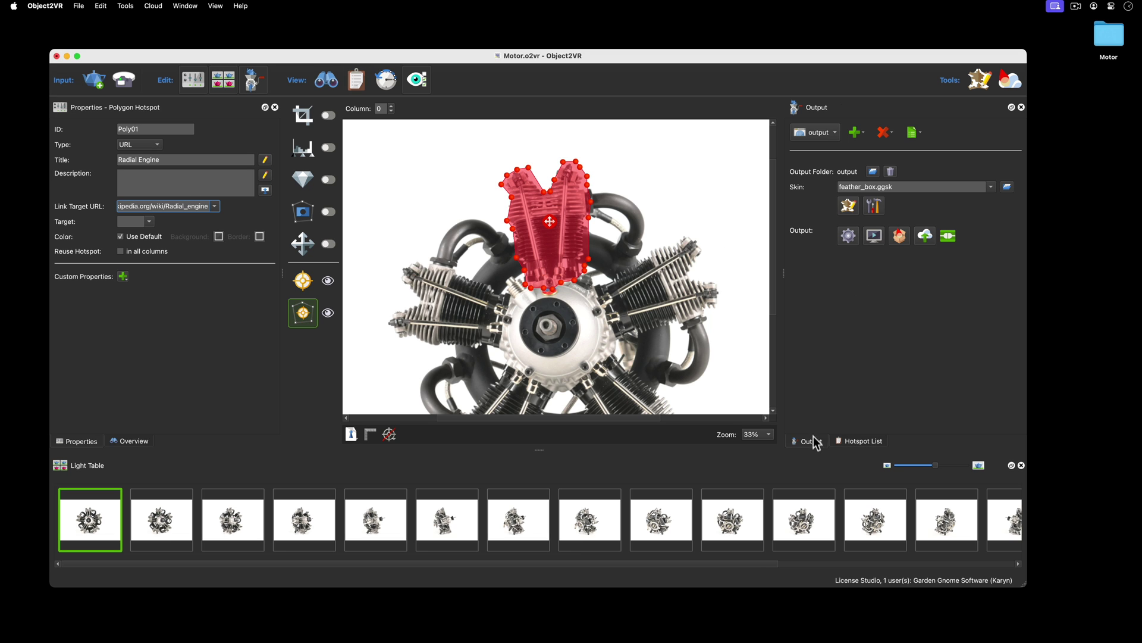
left_click(846, 238)
left_click(605, 237)
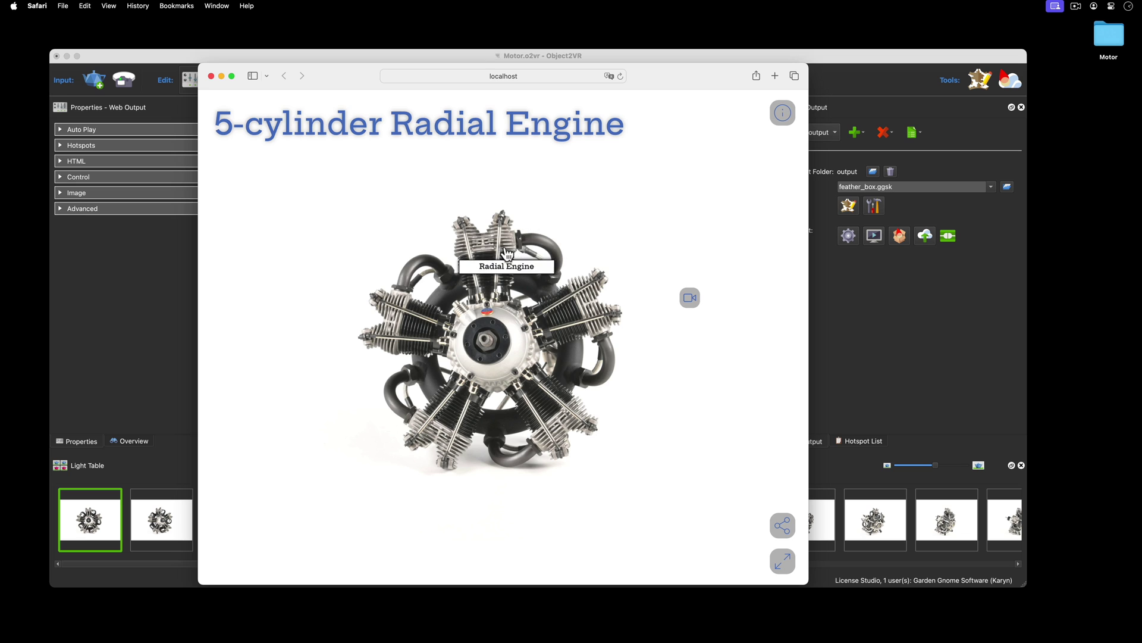
Follow the Radial Engine hotspot to Wikipedia, close that tab, and spin the engine sideways
left_click(487, 252)
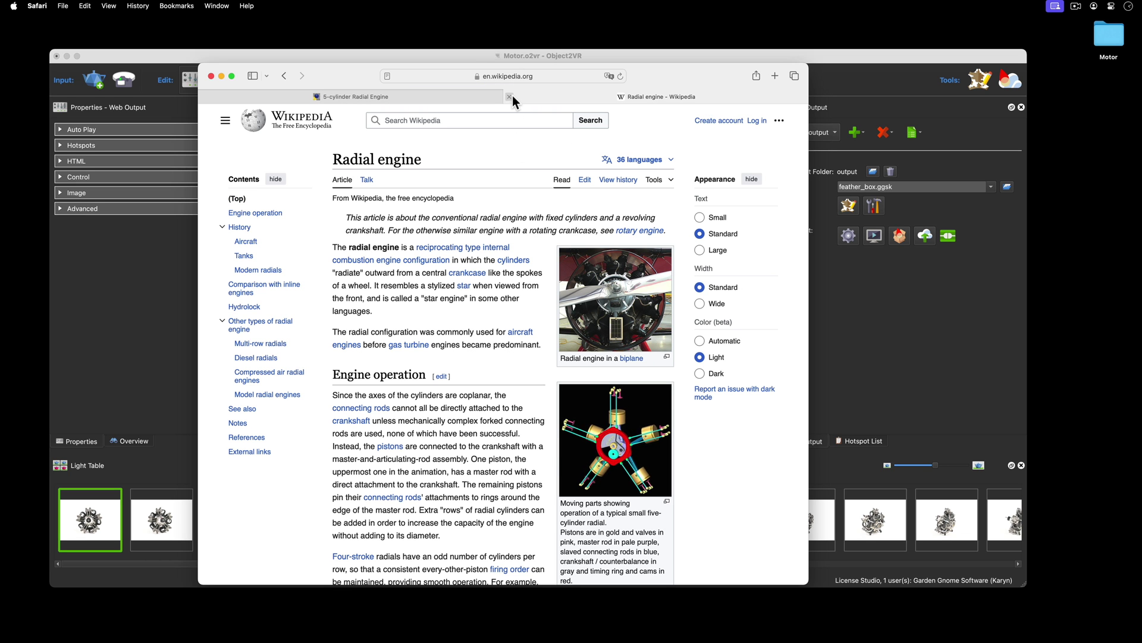
left_click(512, 95)
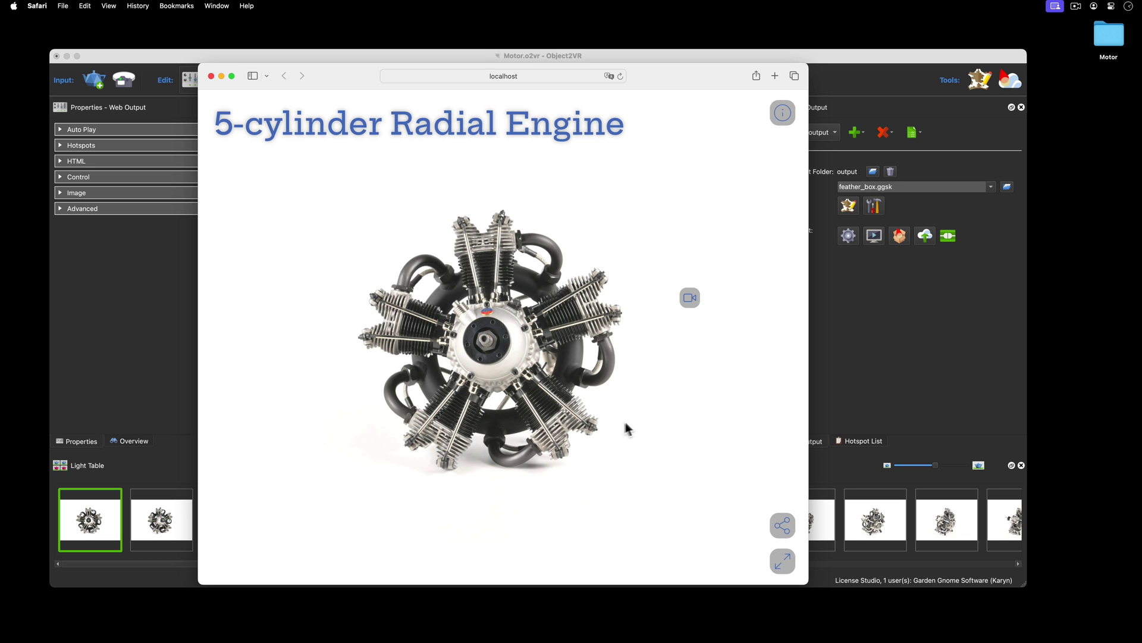
left_click_drag(623, 416, 535, 417)
Close the browser preview and switch the viewer skin to venis
key("super+w")
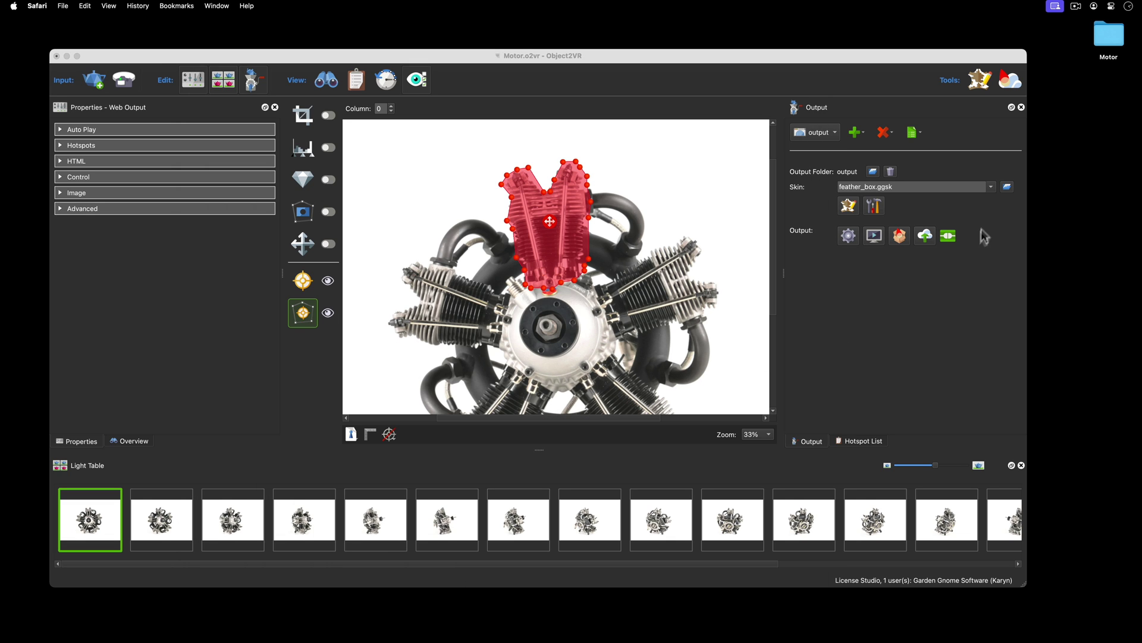
left_click(991, 187)
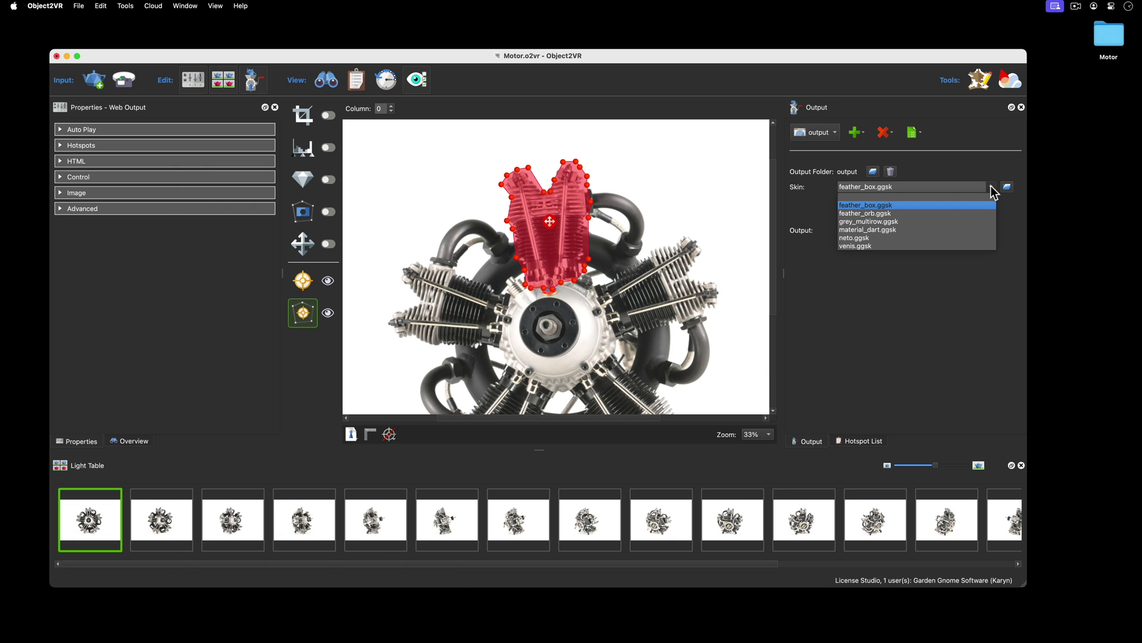
left_click(883, 245)
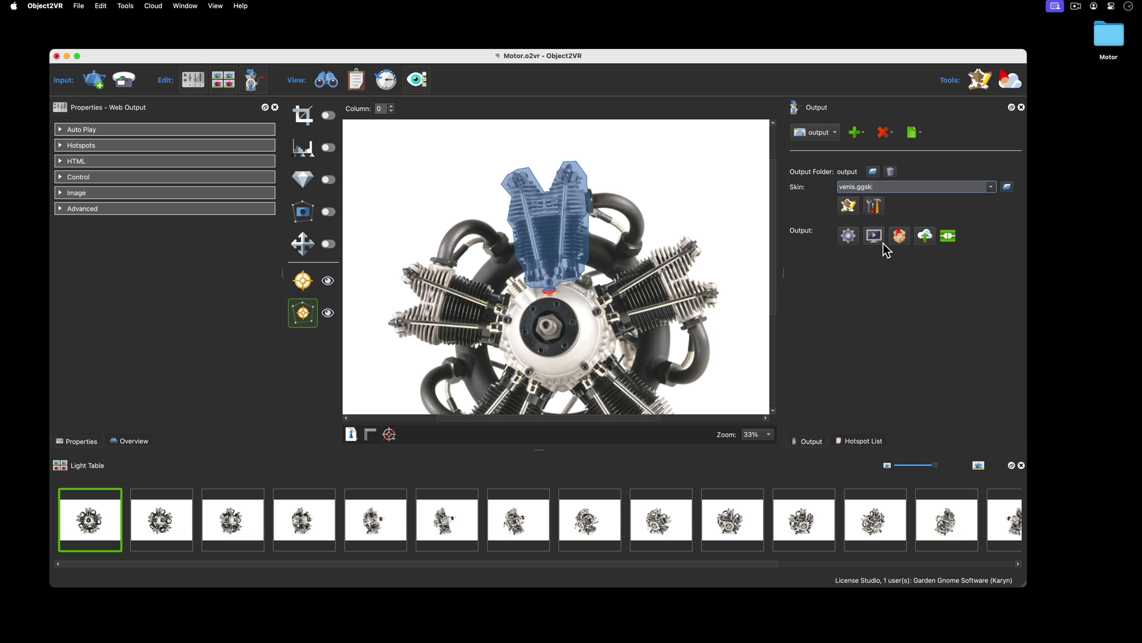
Select the Point01 video hotspot and reuse it in all columns
left_click(864, 441)
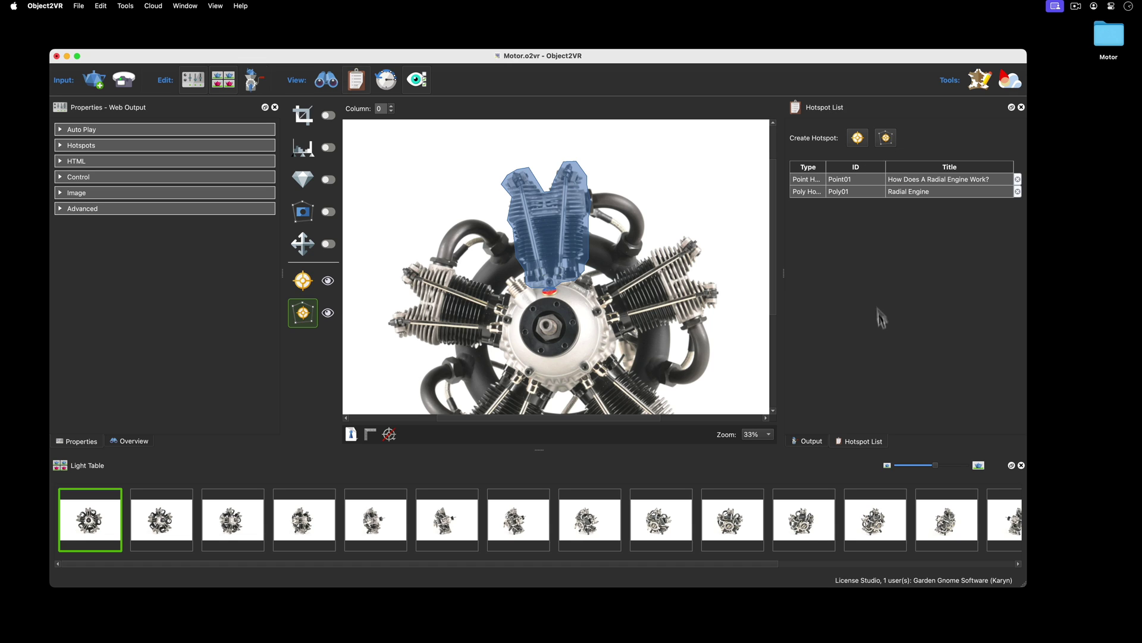
left_click(855, 178)
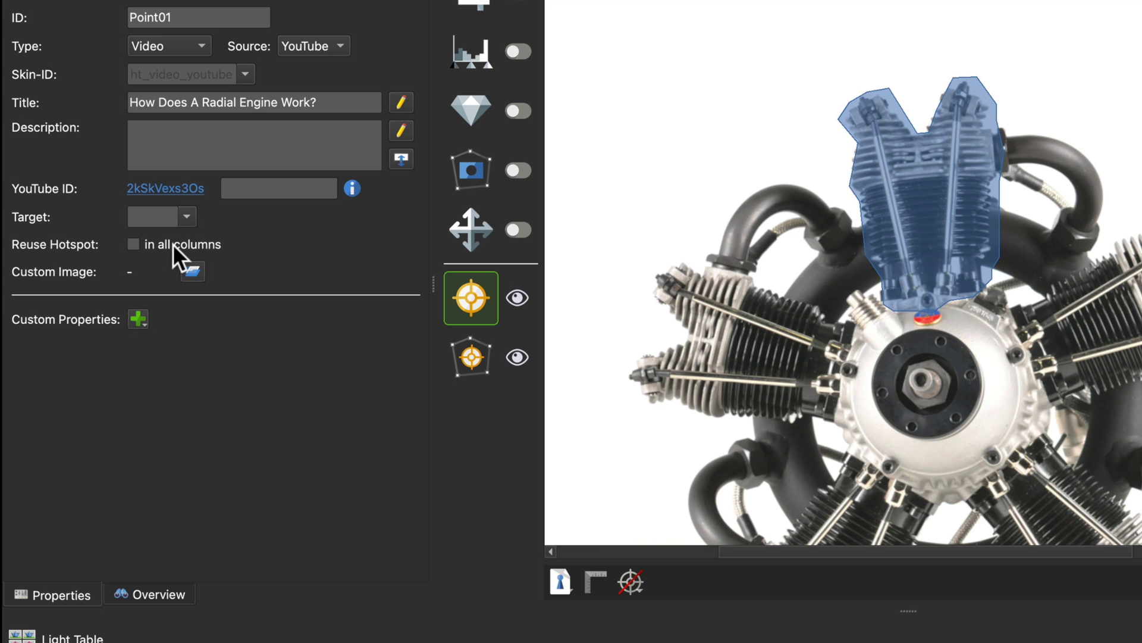
left_click(172, 244)
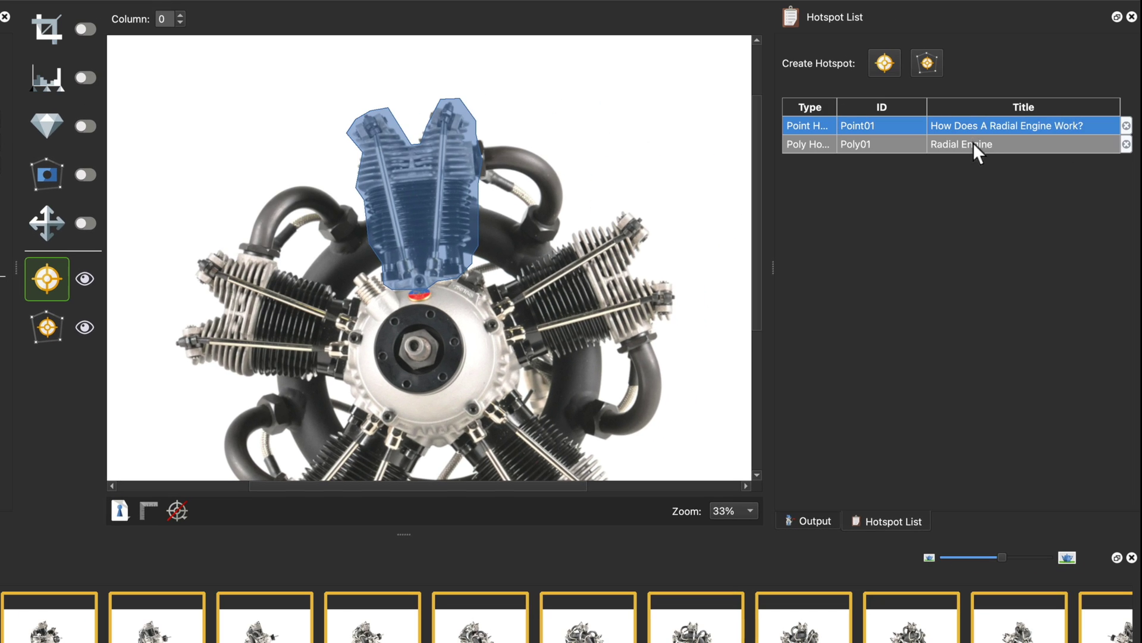
Copy the Radial Engine polygon hotspot to all columns
left_click(974, 146)
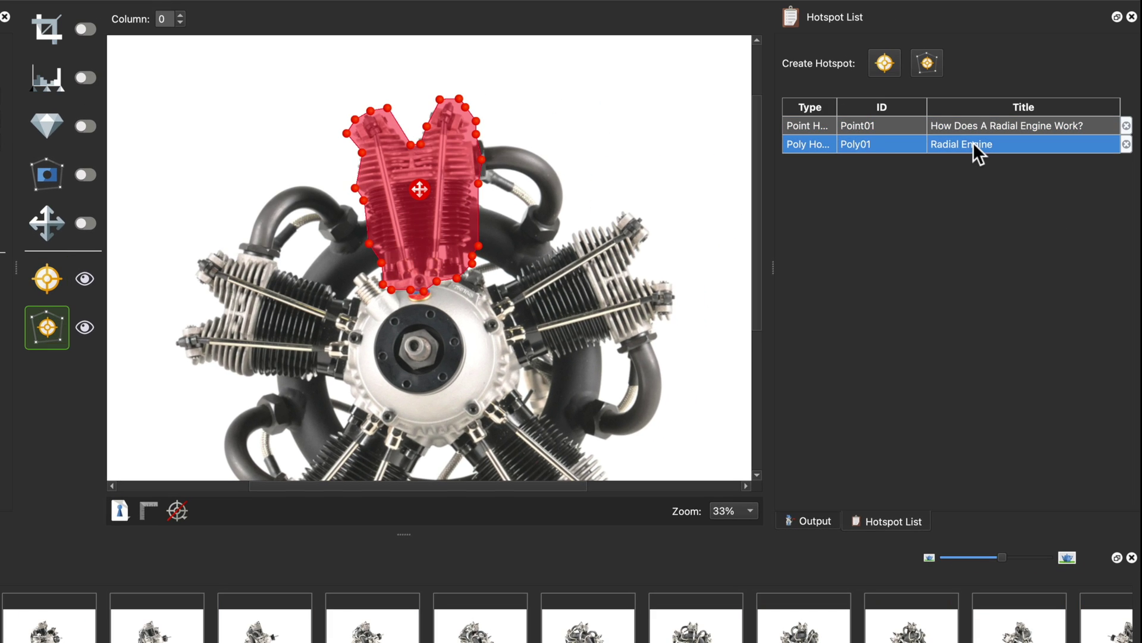
right_click(420, 223)
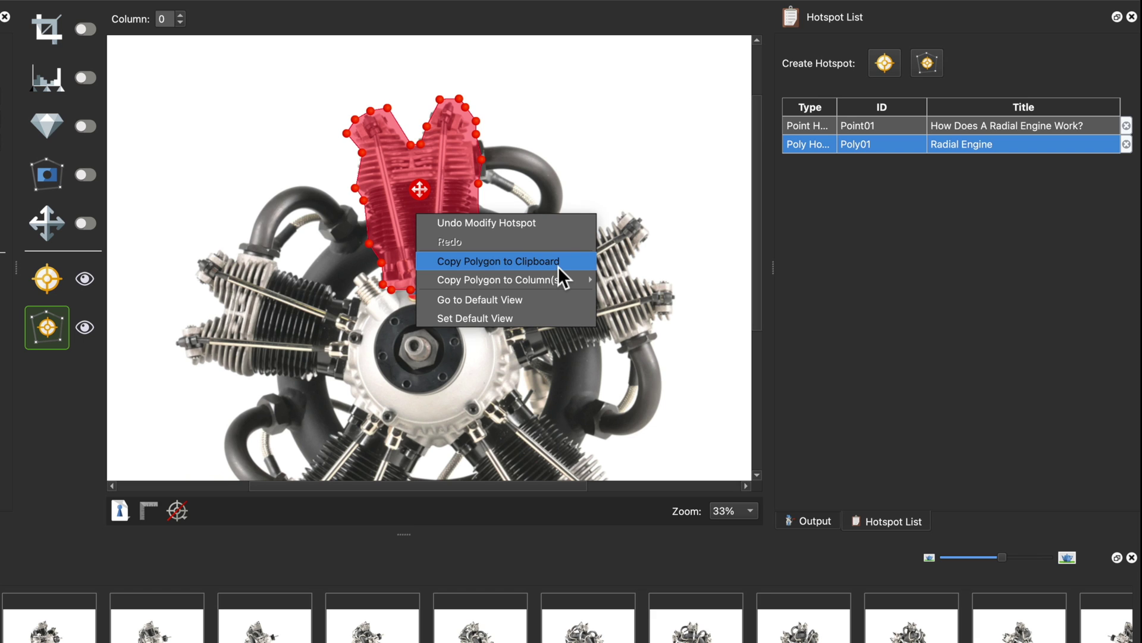
mouse_move(500, 280)
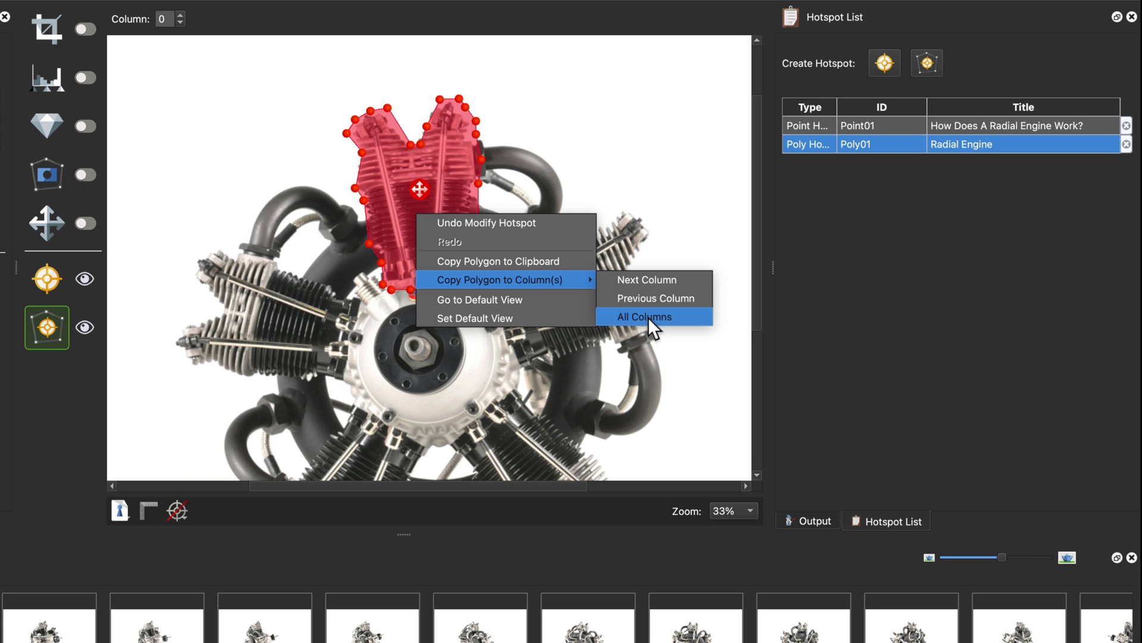
left_click(648, 316)
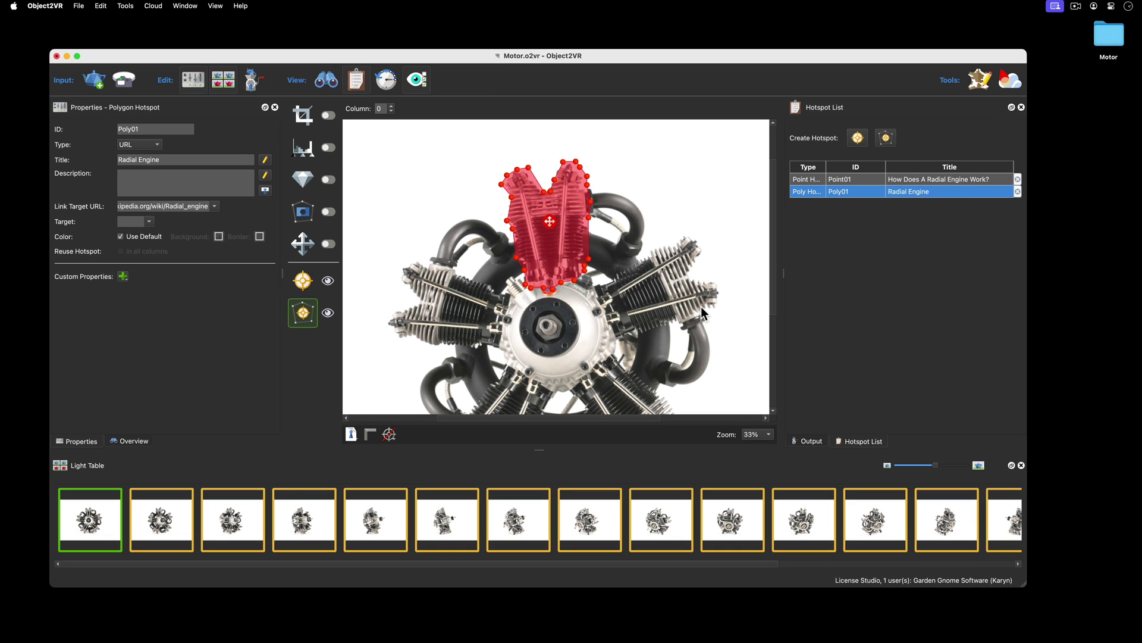
left_click(166, 519)
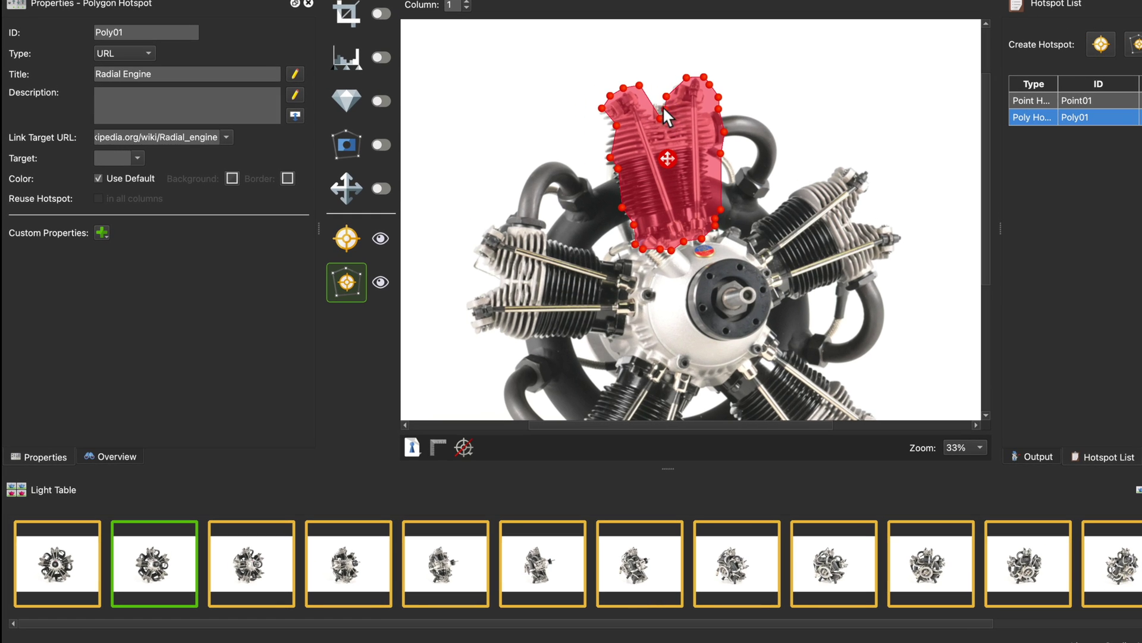
Reposition the polygon over the top cylinder in columns 2 and 3
key("Right")
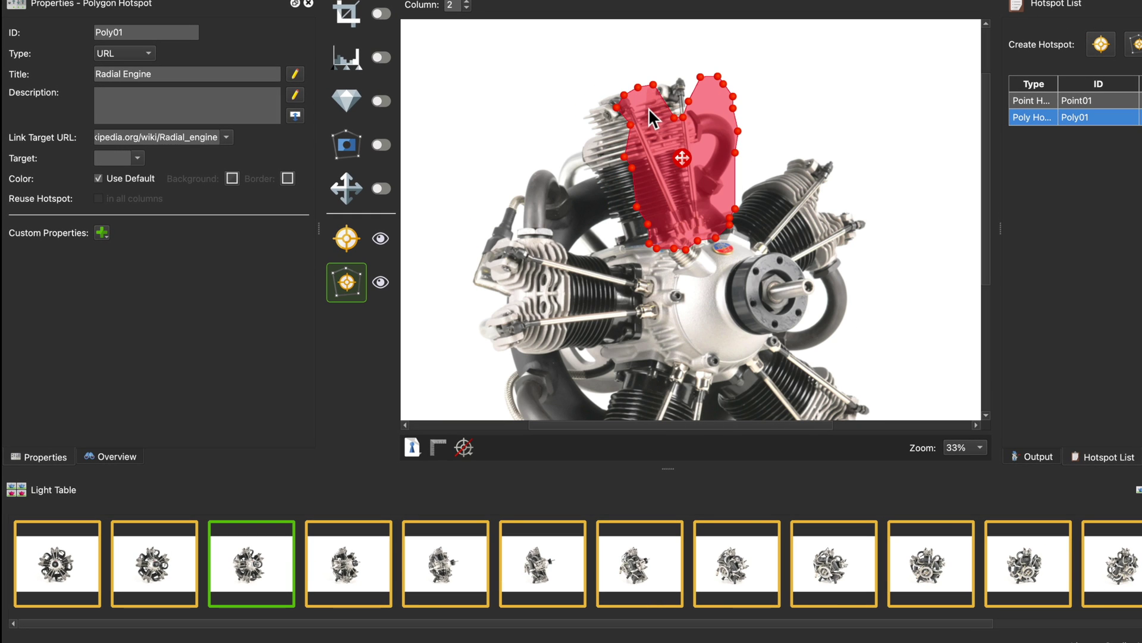
left_click_drag(664, 152, 647, 153)
key("Left")
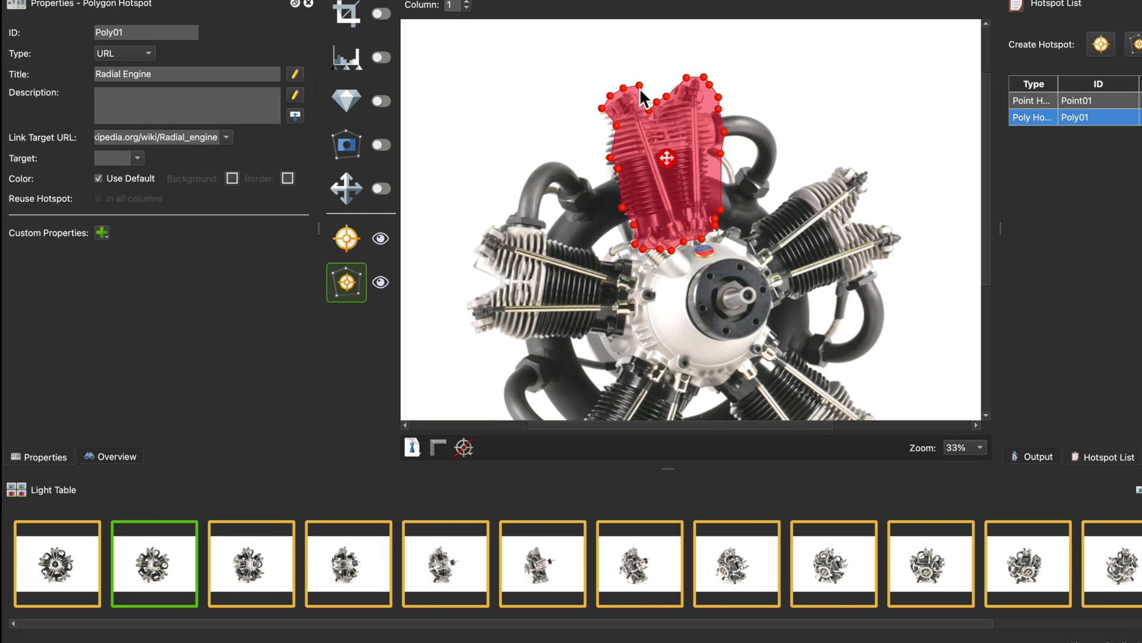
key("Left")
key("Right")
key("Right")
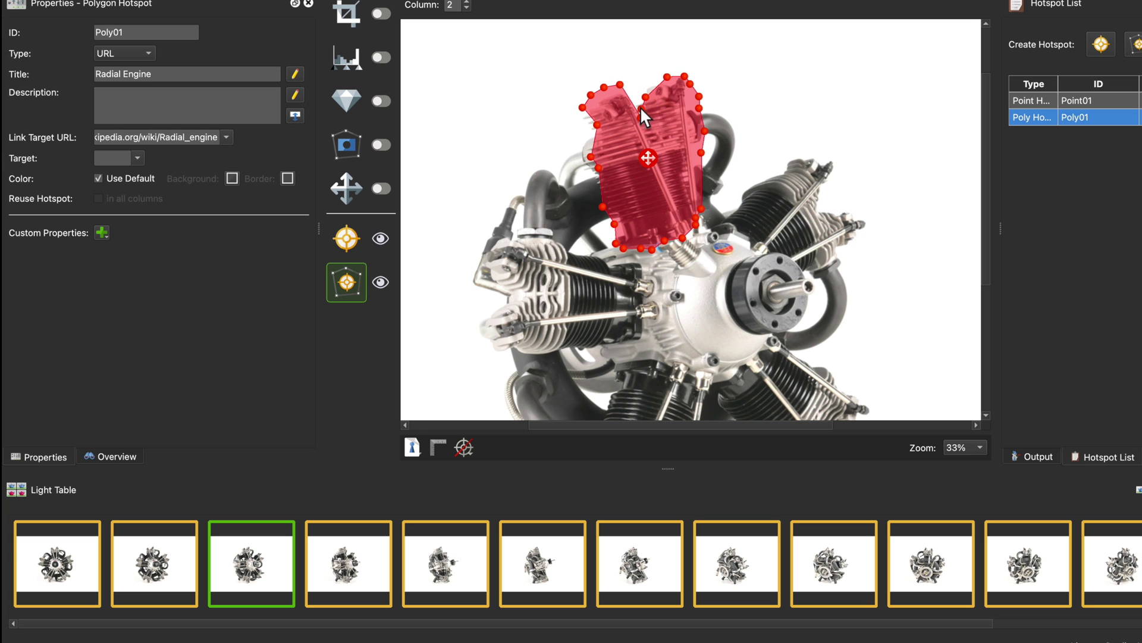
key("Right")
left_click_drag(655, 160, 645, 160)
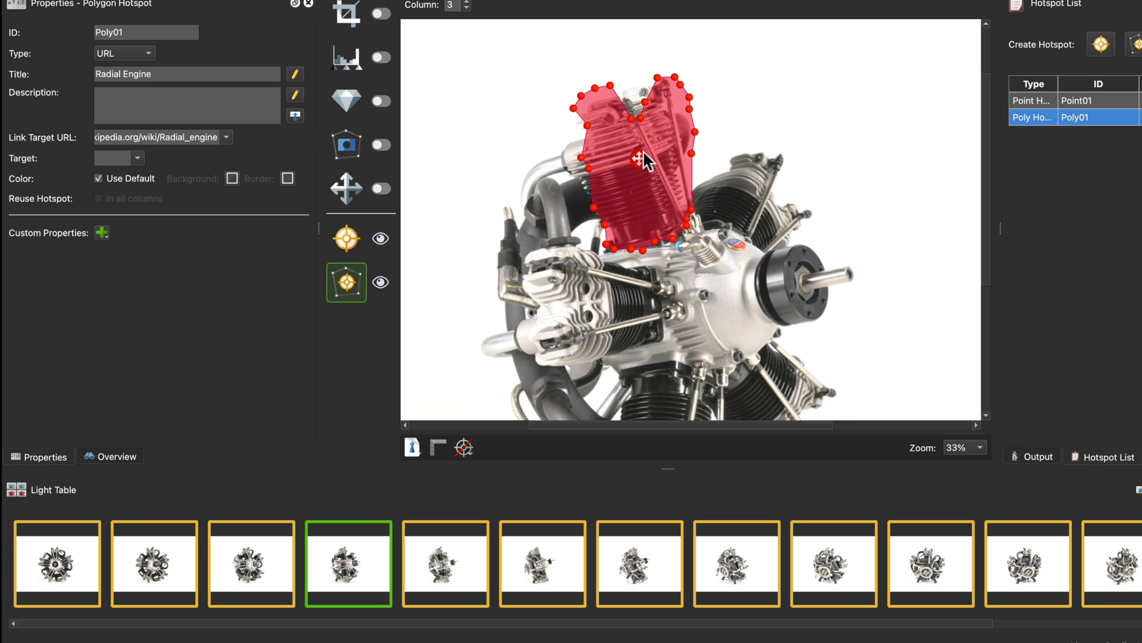
key("Right")
Step ahead through columns 5 to 15, checking the polygon's placement
key("Right")
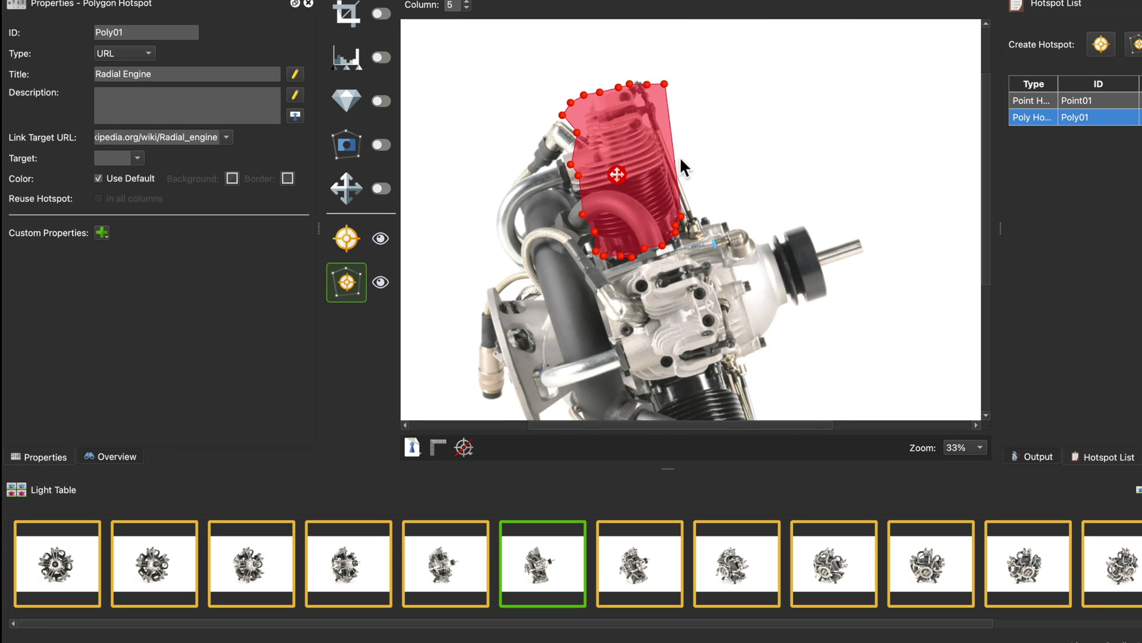
left_click_drag(662, 82, 656, 84)
key("Right")
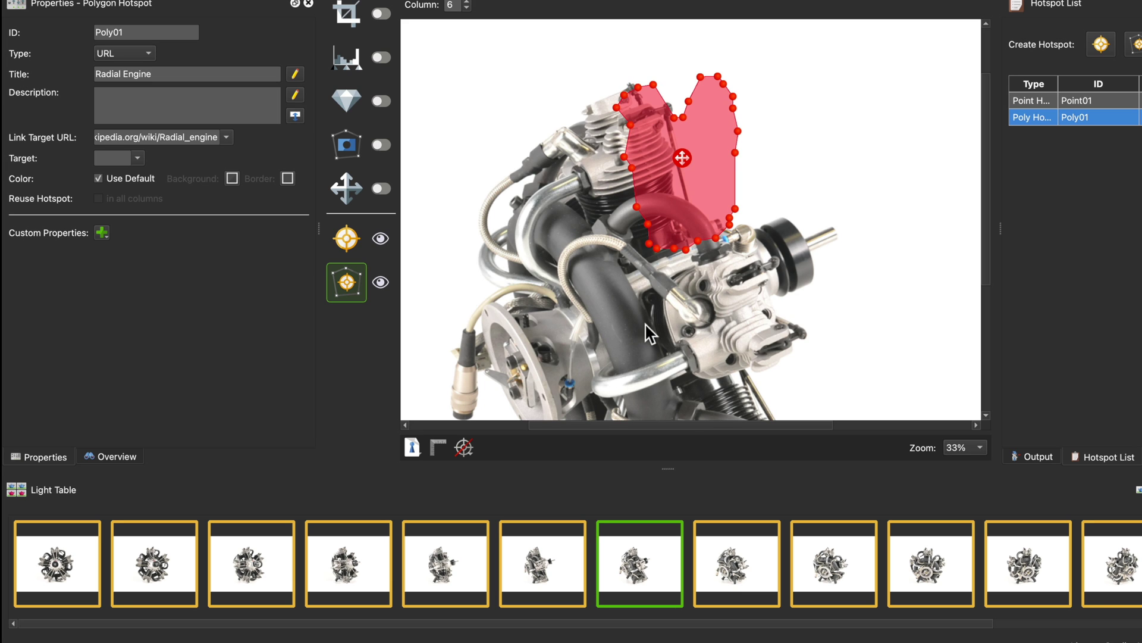
key("Right")
key("Right")
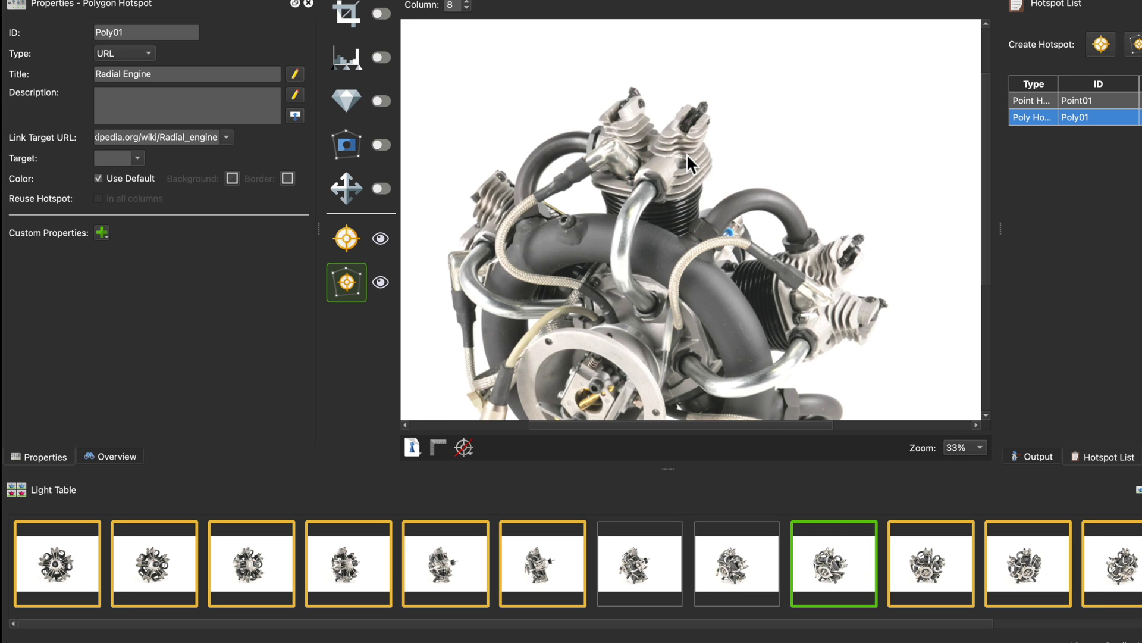
key("Right")
key("Right")
key("Right")
key("Right")
key("Right")
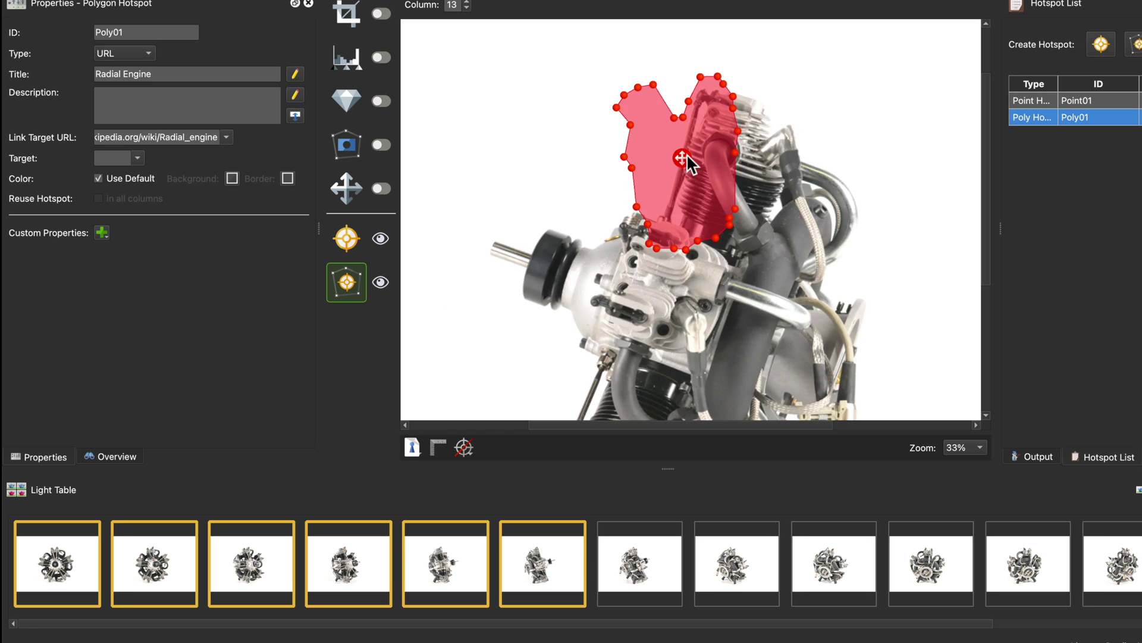
key("Right")
key("Right")
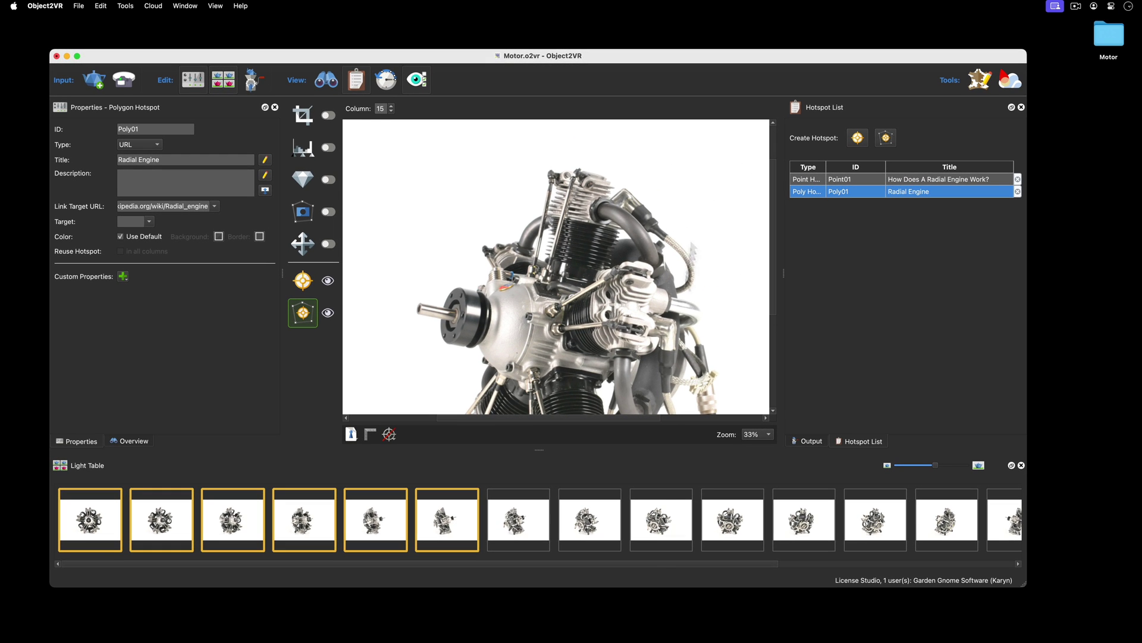
left_click_drag(651, 563, 862, 563)
Fit the polygon over the cylinder in column 16 and re-export HTML5, overwriting object.xml
key("Right")
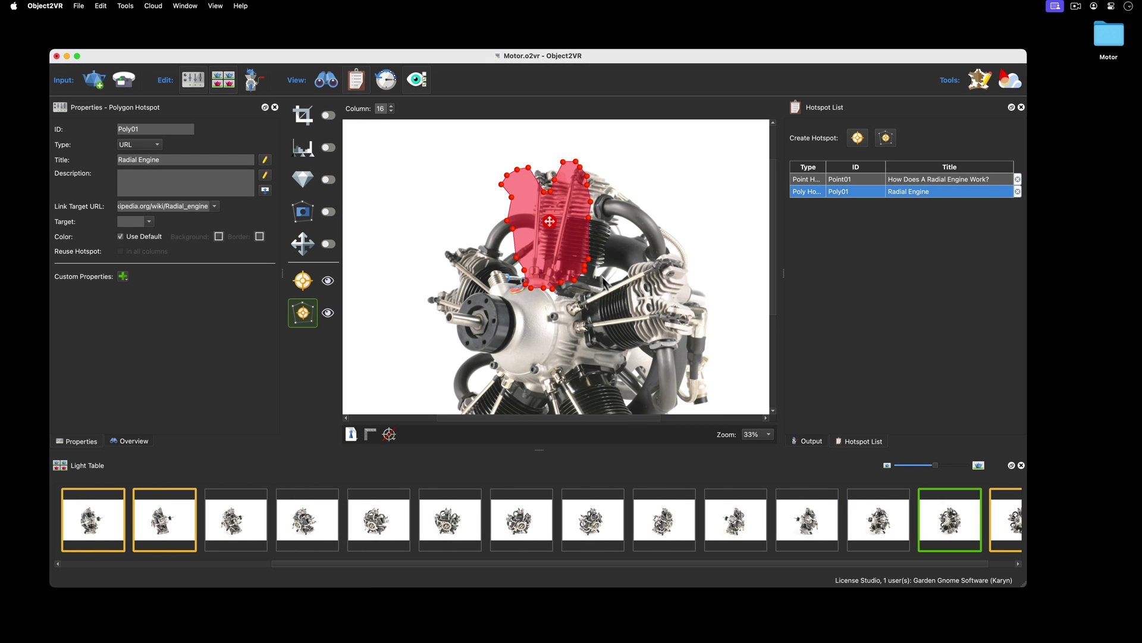
left_click_drag(549, 222, 573, 222)
key("Right")
key("Right")
key("Right")
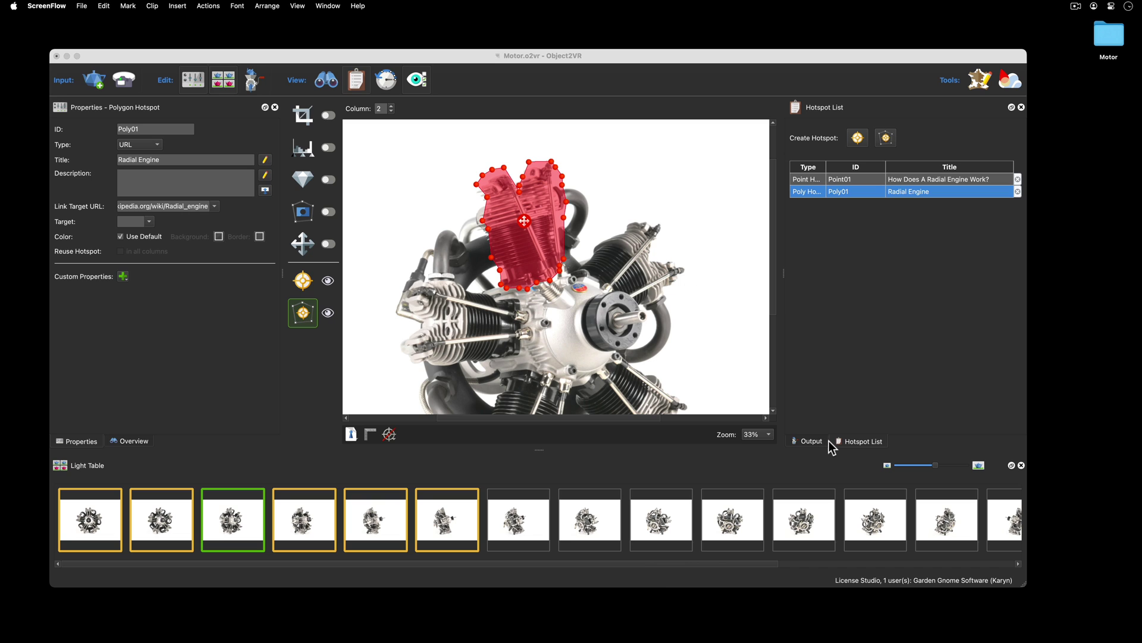
left_click(813, 442)
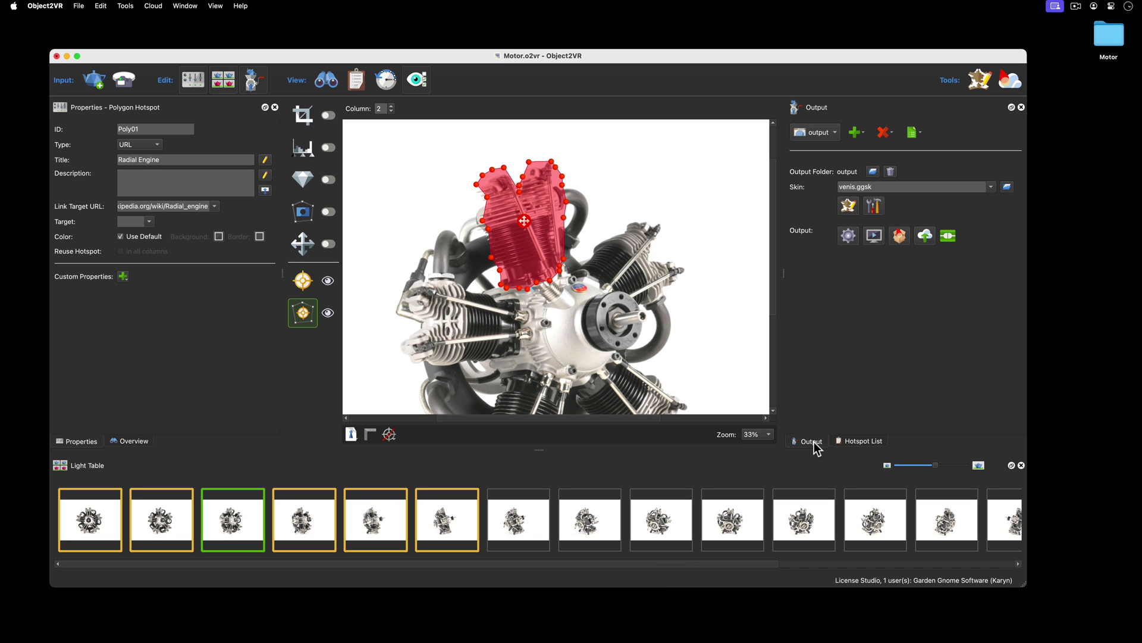
left_click(848, 237)
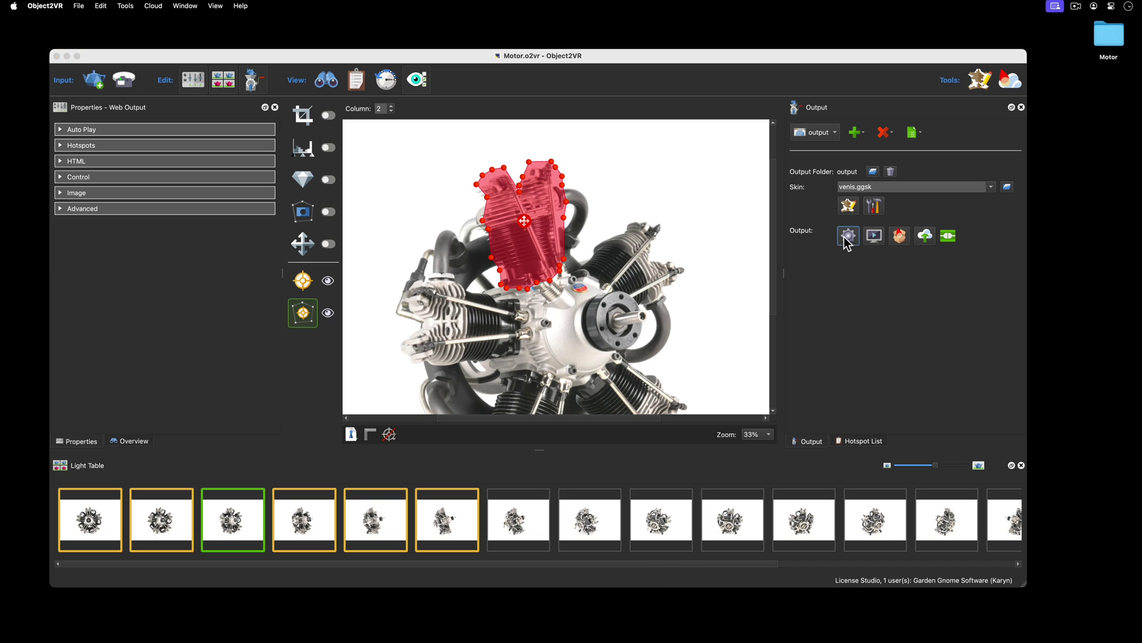
left_click(601, 237)
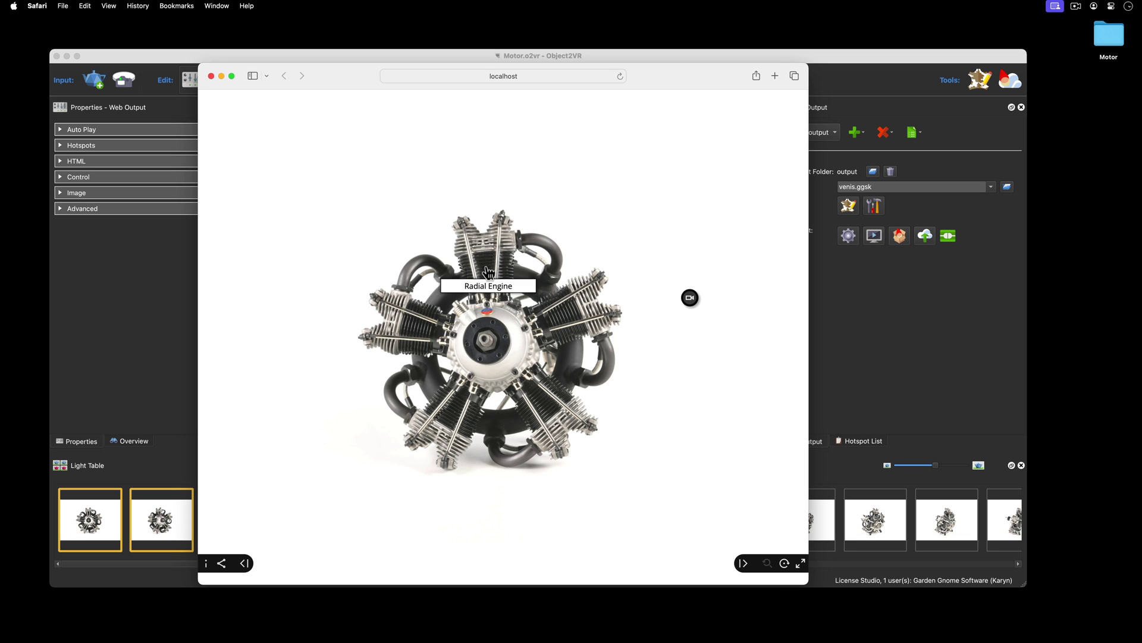
Spin the engine in the Safari preview from its front view to a side view
left_click_drag(483, 361, 607, 360)
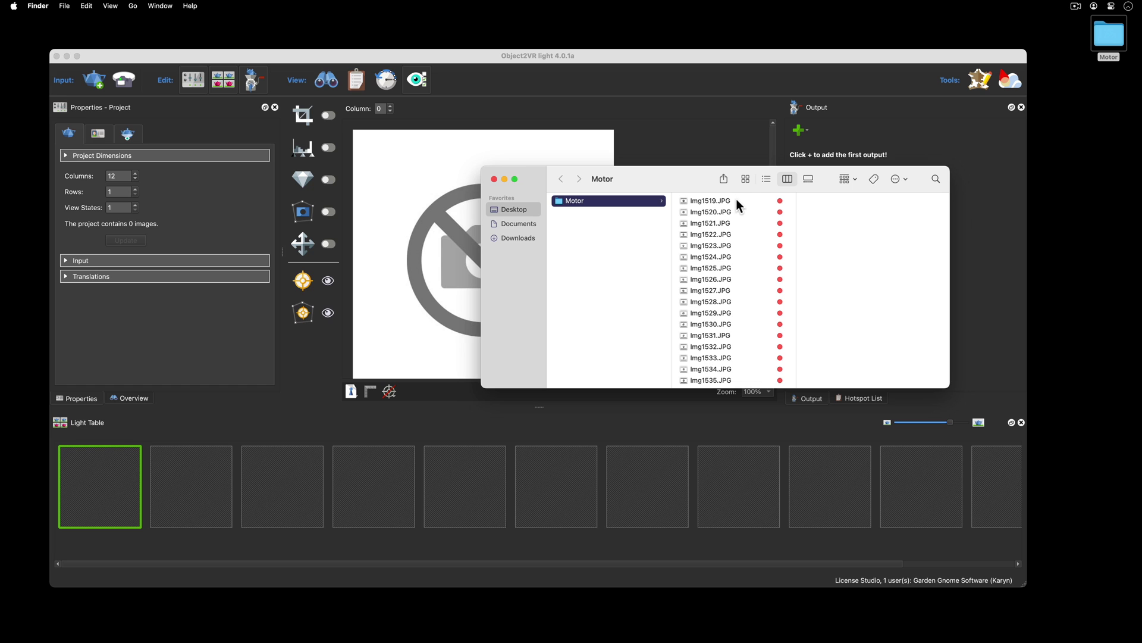
Select photos Img1519 through Img1590 and drag all 72 onto the Light Table
left_click(737, 203)
scroll(720, 324, "down", 10)
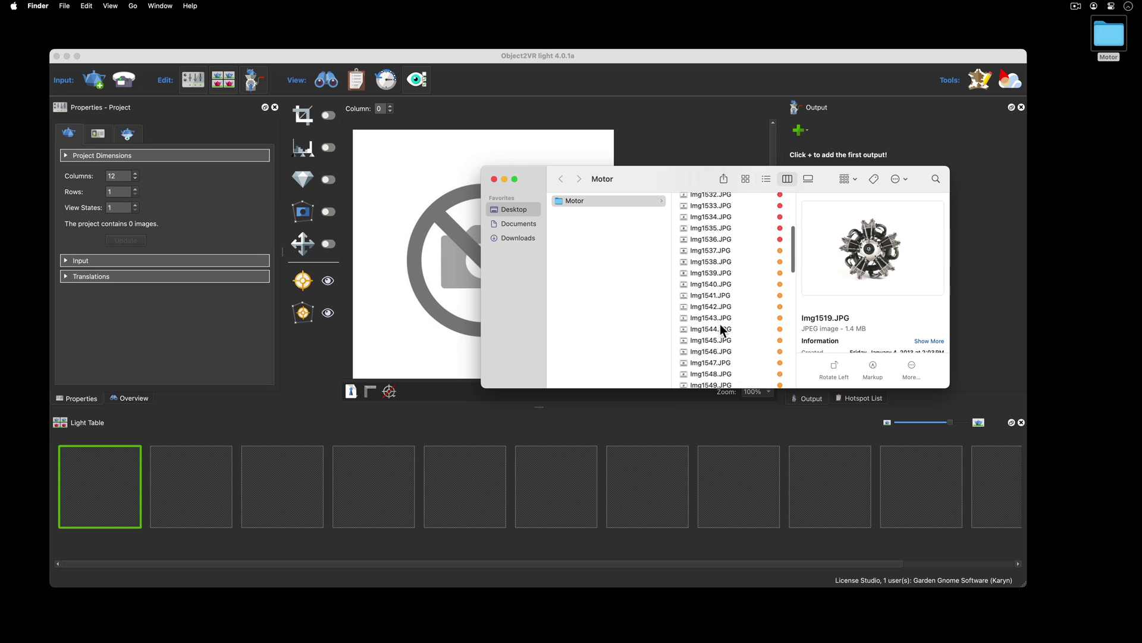
scroll(720, 324, "down", 2)
scroll(719, 324, "down", 2)
scroll(720, 324, "down", 2)
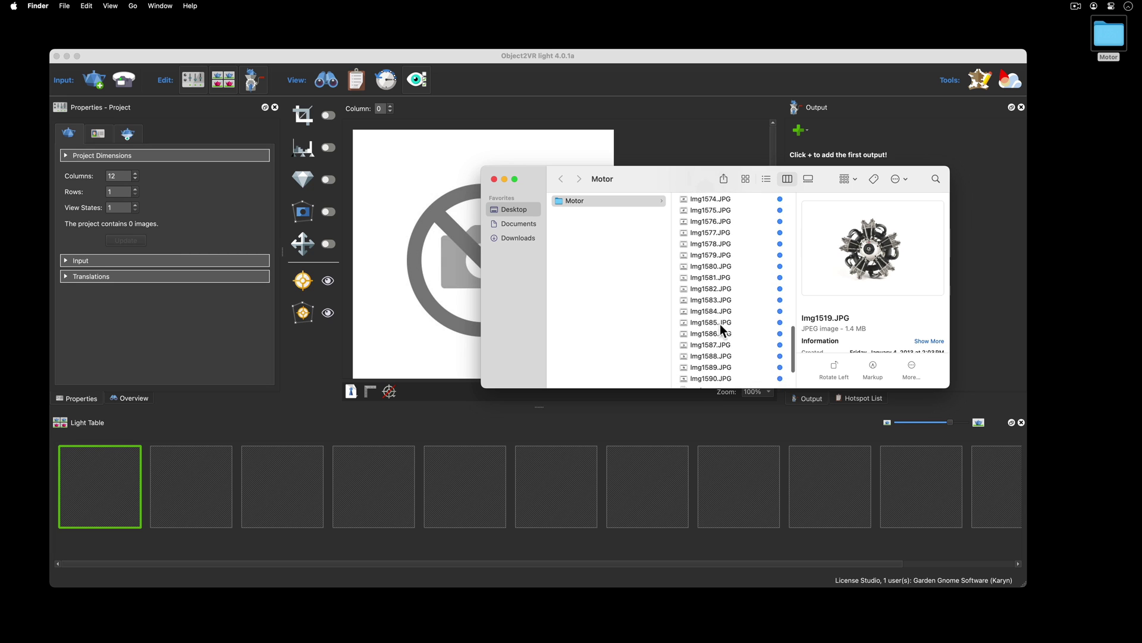
scroll(720, 324, "down", 2)
scroll(720, 323, "down", 1)
left_click(716, 309, "shift")
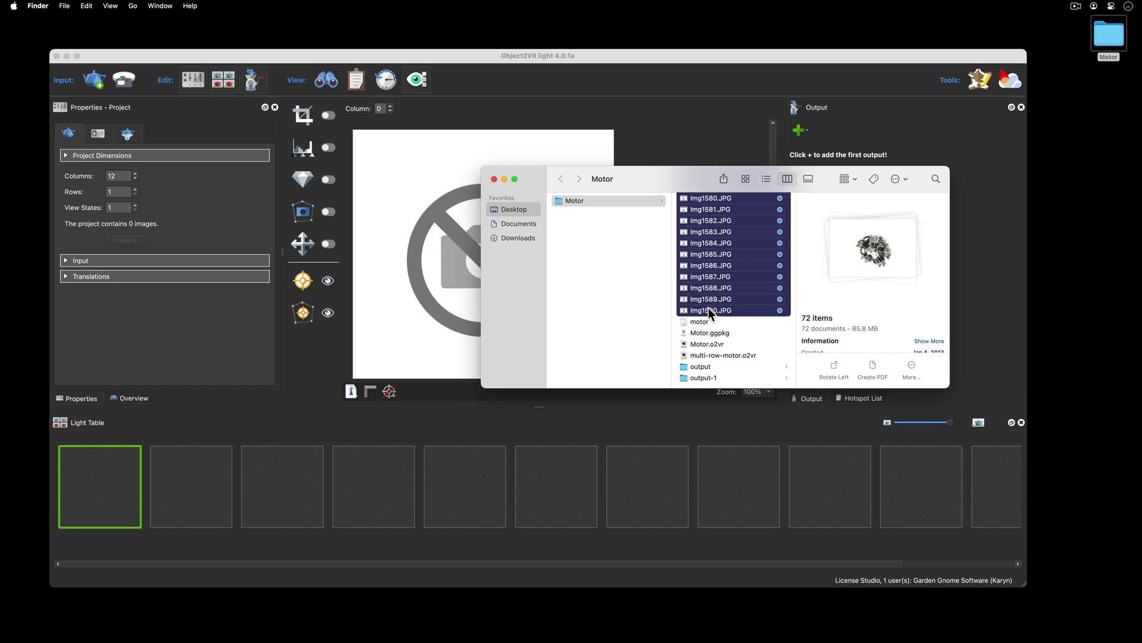
mouse_move(708, 308)
left_mouse_down()
mouse_move(101, 522)
mouse_move(88, 502)
left_mouse_up()
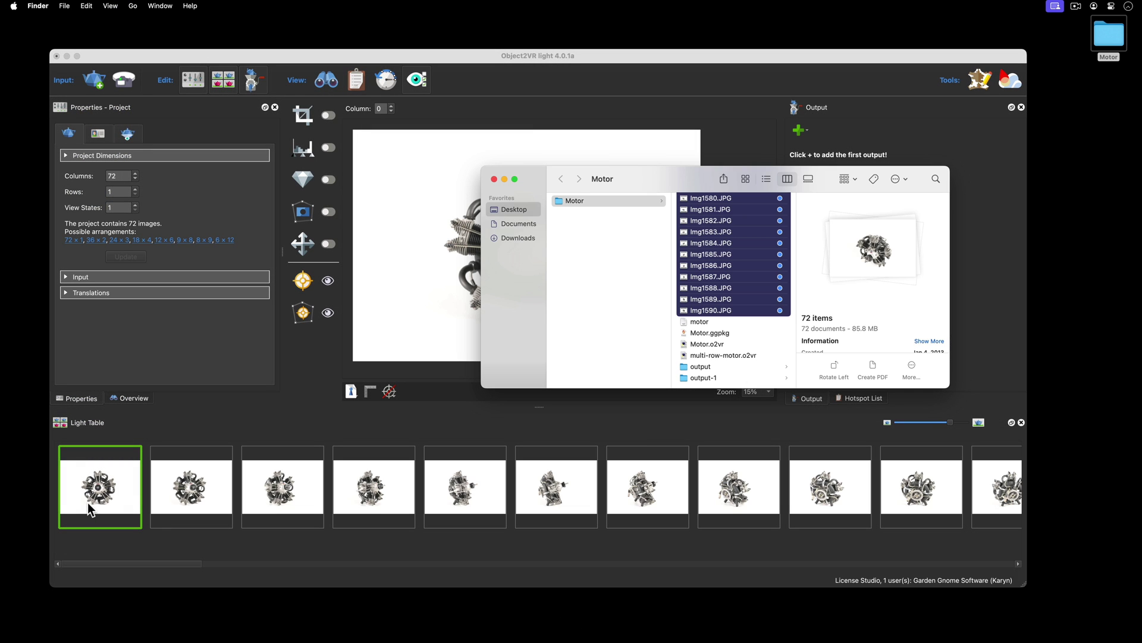
Close the Motor folder and pick the 18 × 4 arrangement in Project Dimensions
left_click(494, 178)
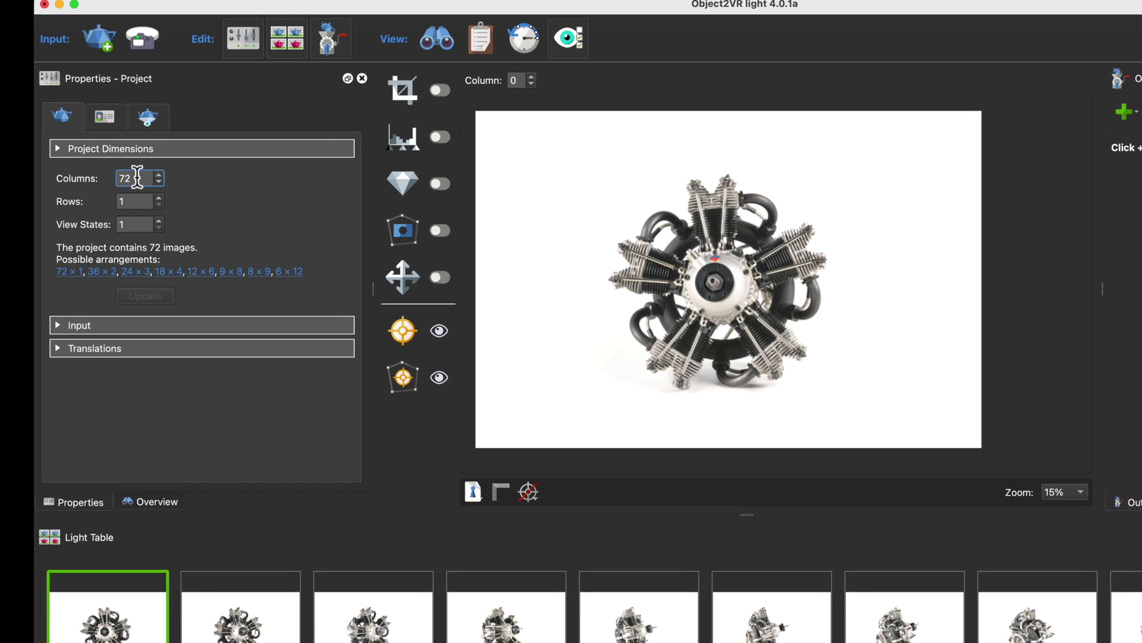
left_click(120, 178)
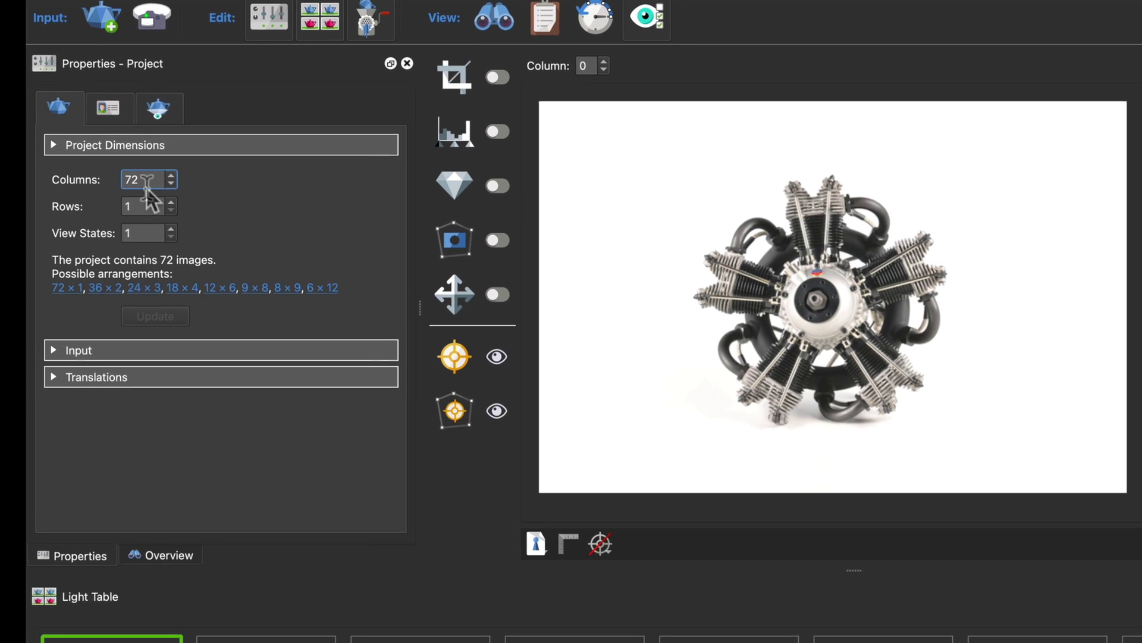
left_click(148, 229)
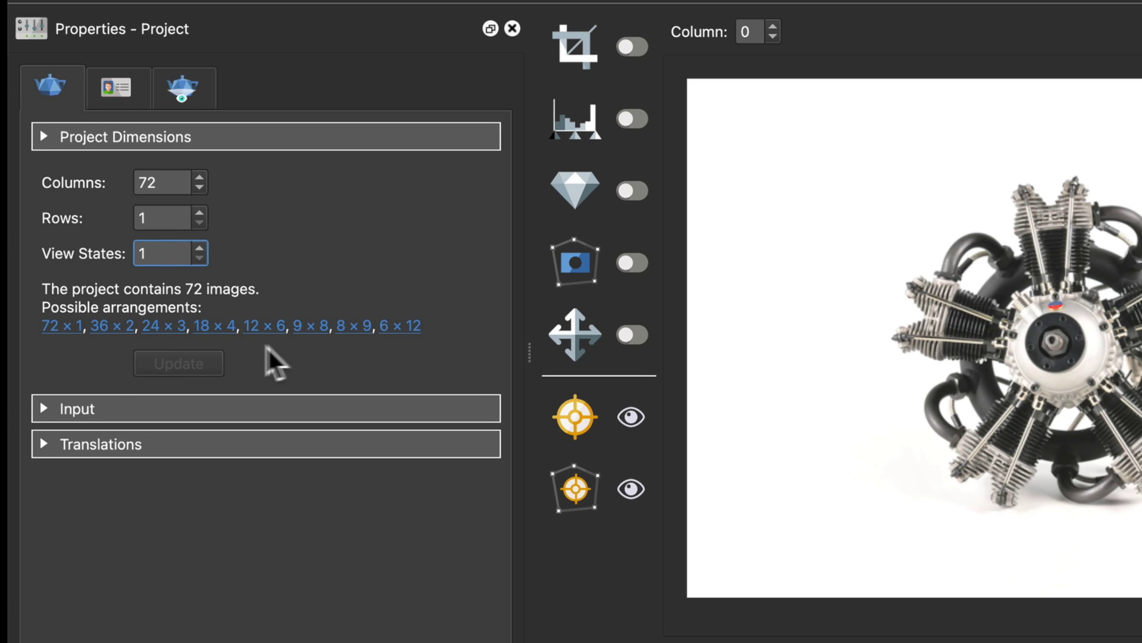
left_click(216, 326)
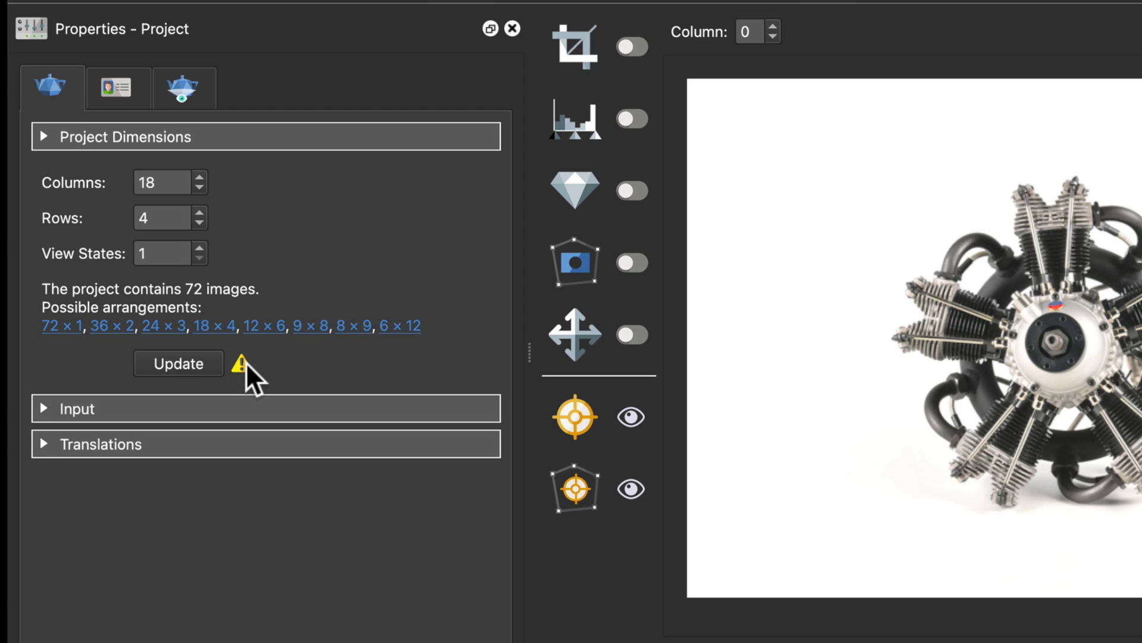
mouse_move(241, 364)
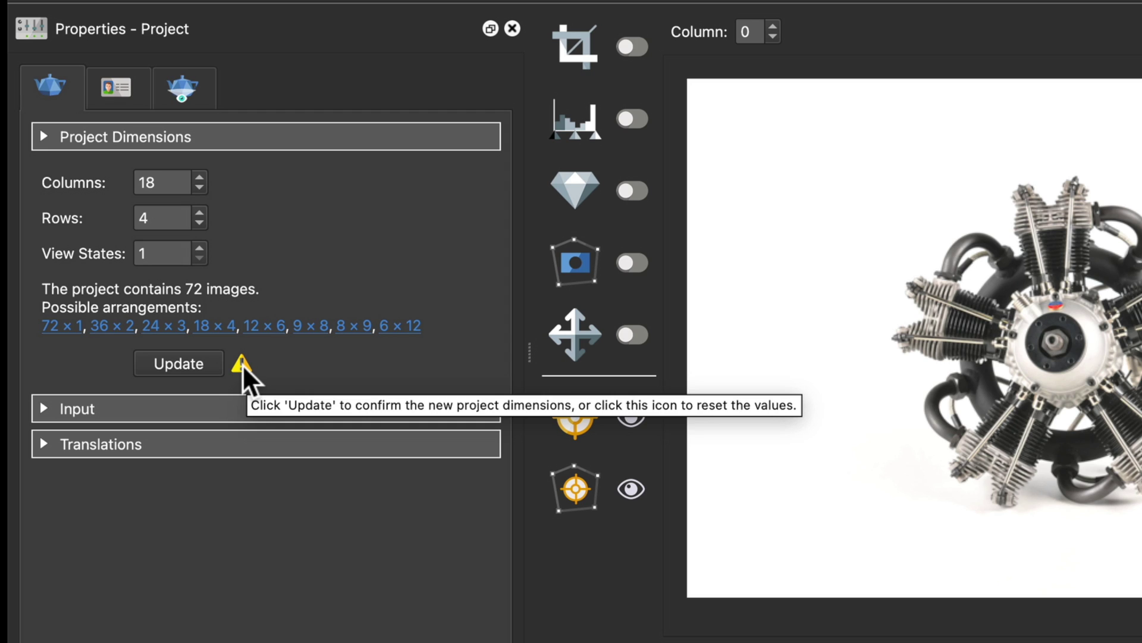
left_click(242, 364)
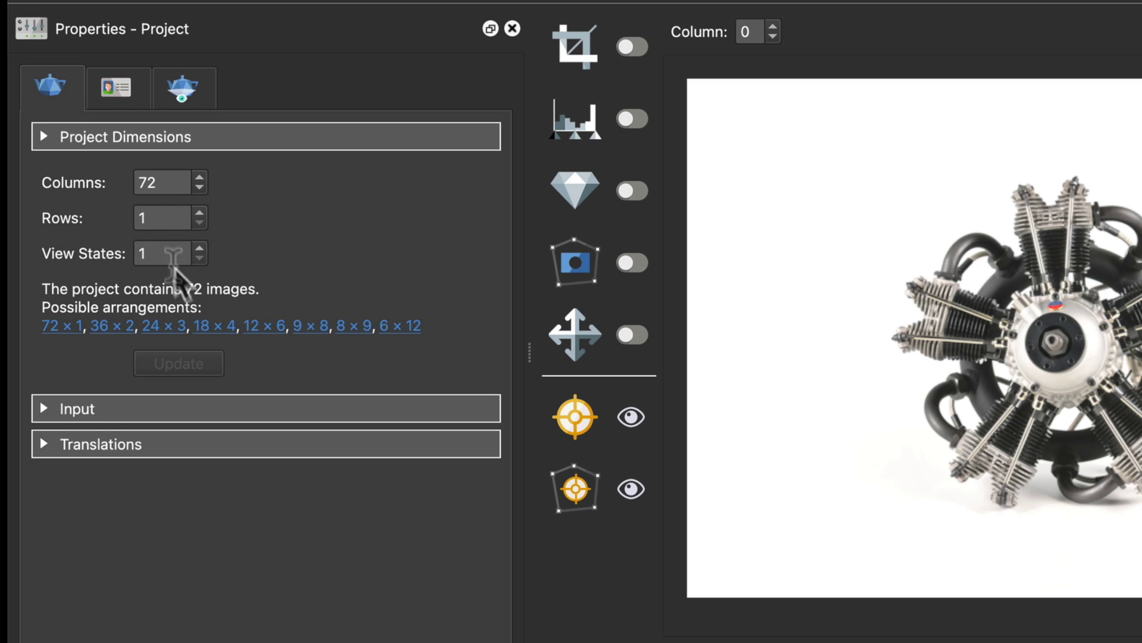
left_click(215, 326)
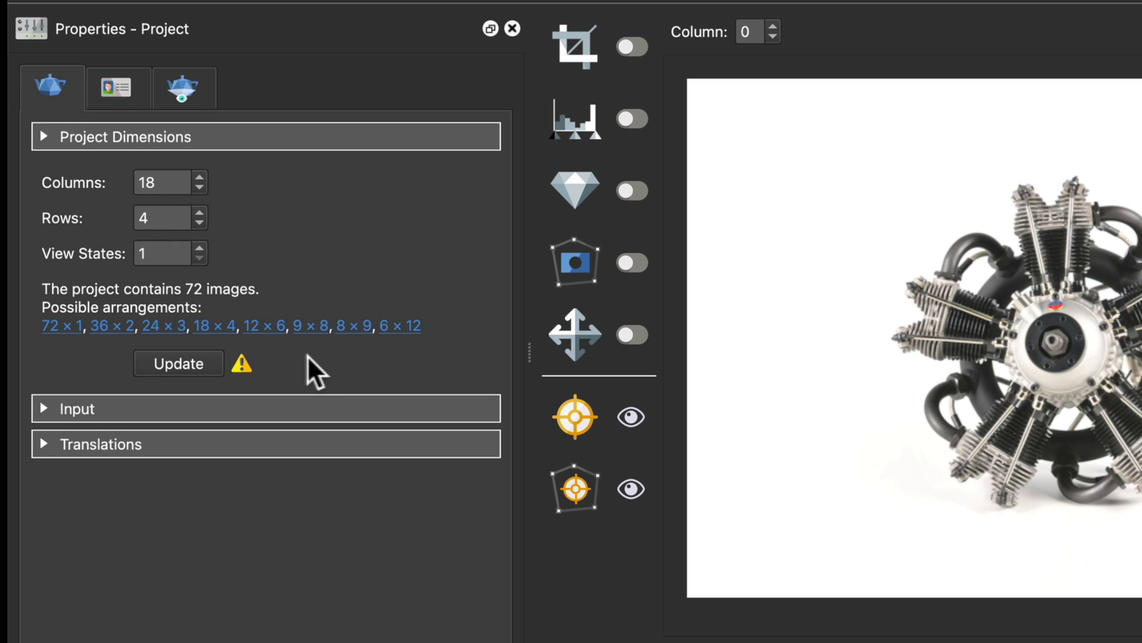
Apply the 18 × 4 dimensions and scroll around the light table
left_click(183, 355)
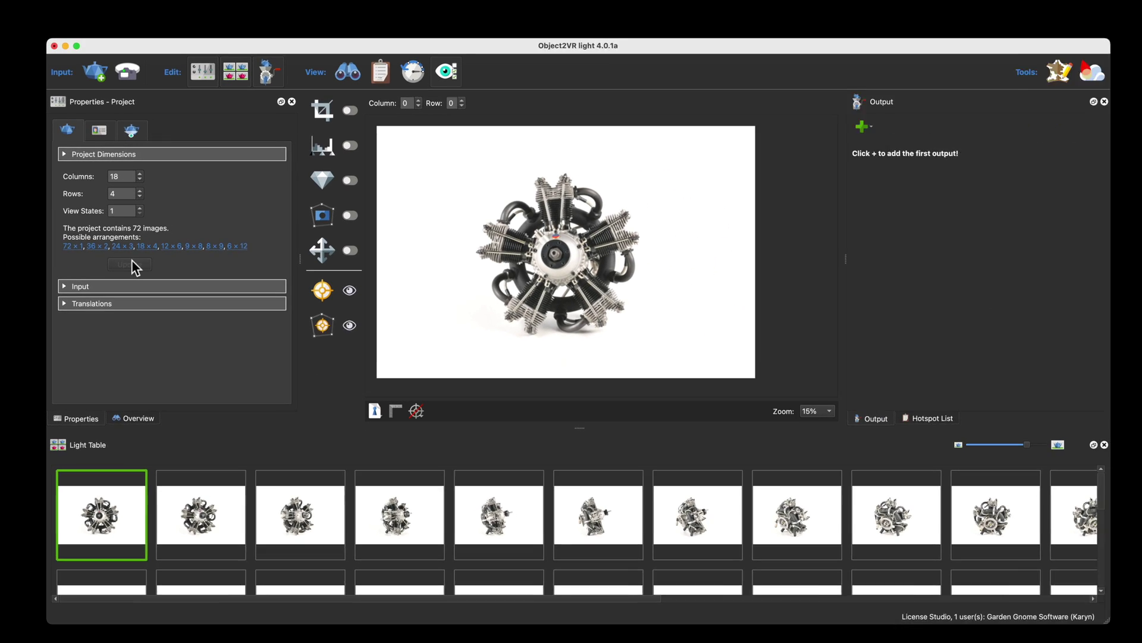
scroll(411, 526, "down", 3)
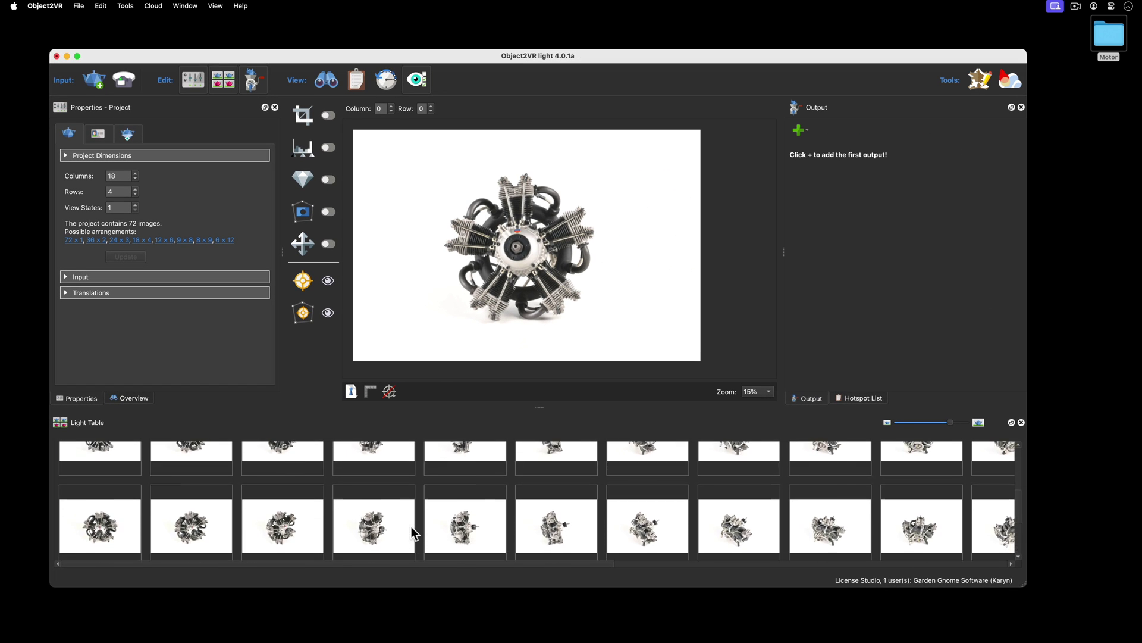
scroll(412, 526, "down", 2)
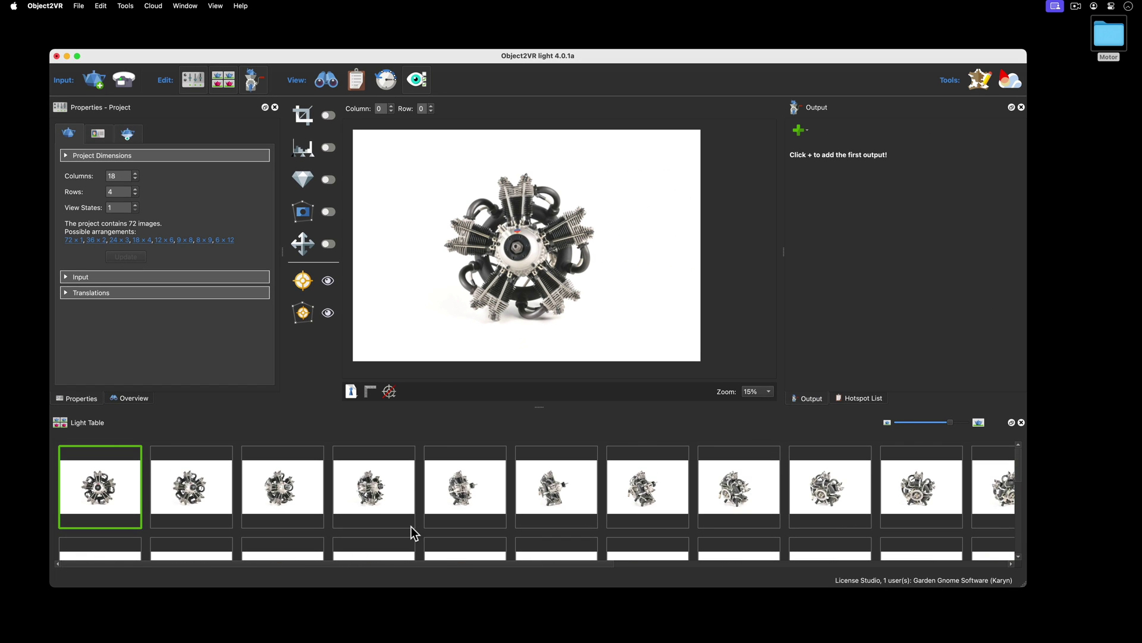
scroll(412, 527, "right", 5)
scroll(412, 526, "left", 5)
Shrink the light-table thumbnails and step the preview down through the rows
left_click_drag(950, 422, 927, 423)
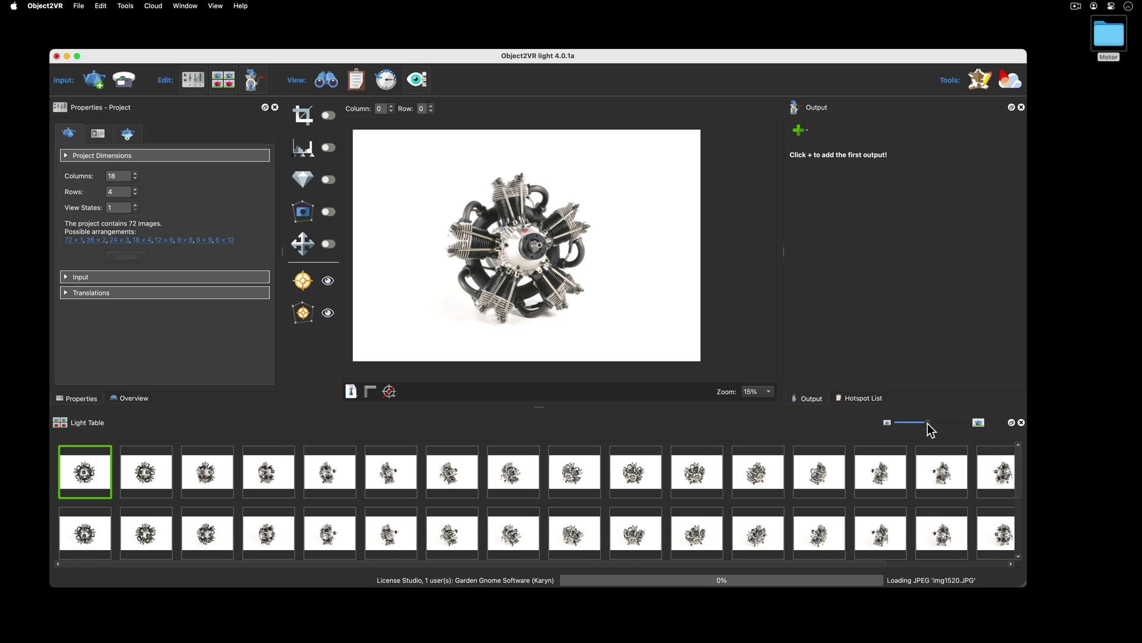
key("Down")
key("Down")
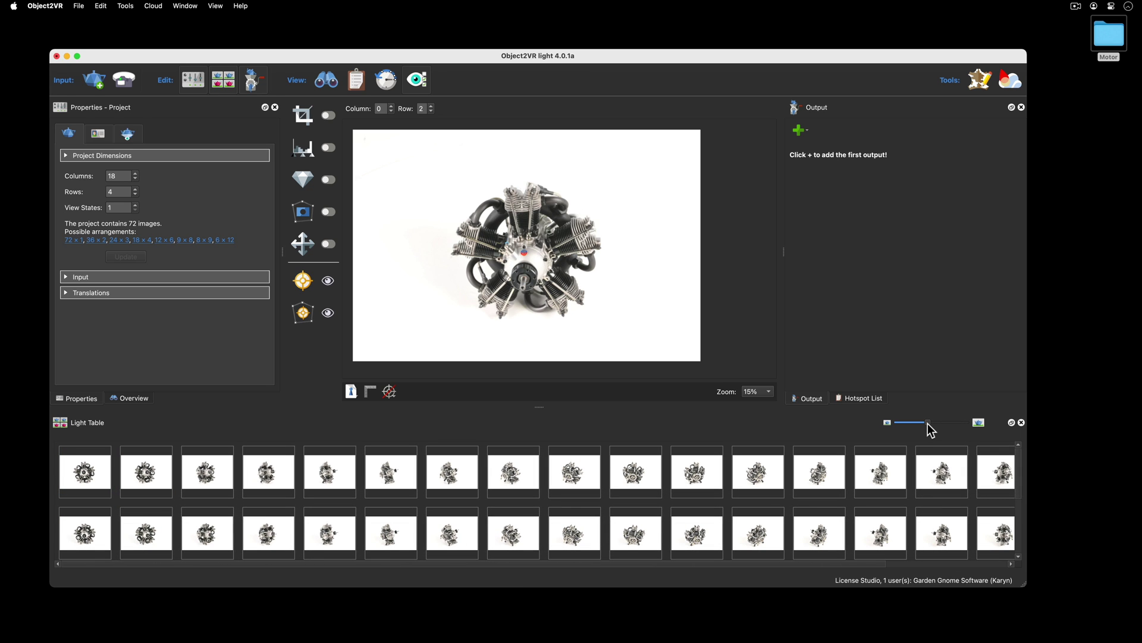
key("Down")
key("Down")
key("Down")
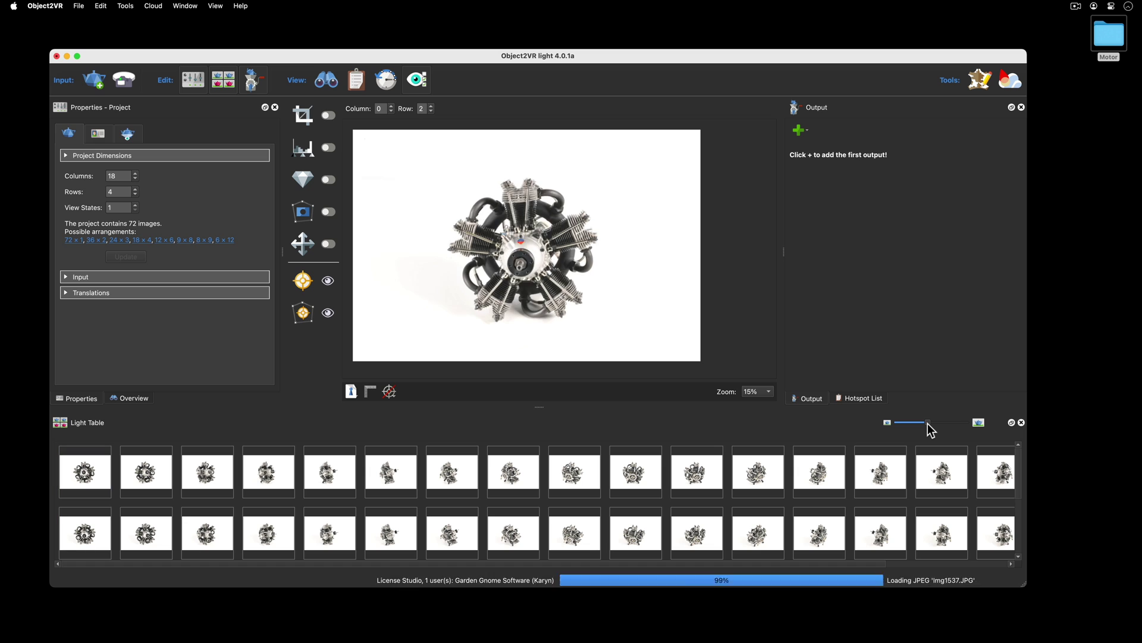
key("Down")
key("Down")
key("Down")
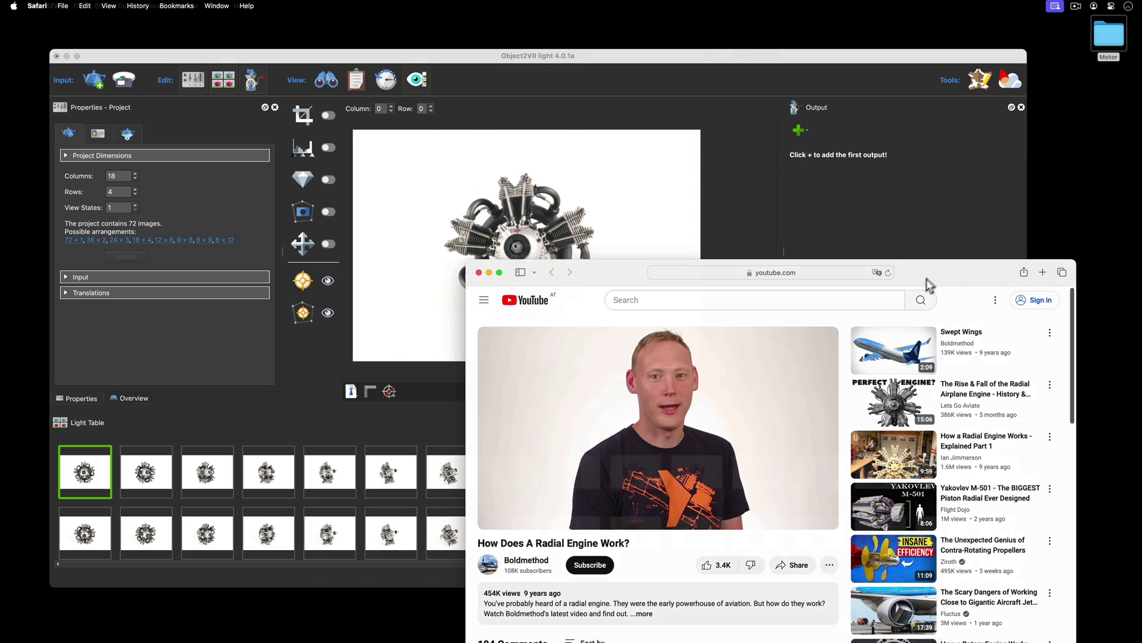
Drop the YouTube video link onto the engine as a hotspot, nudged slightly right
left_click(732, 279)
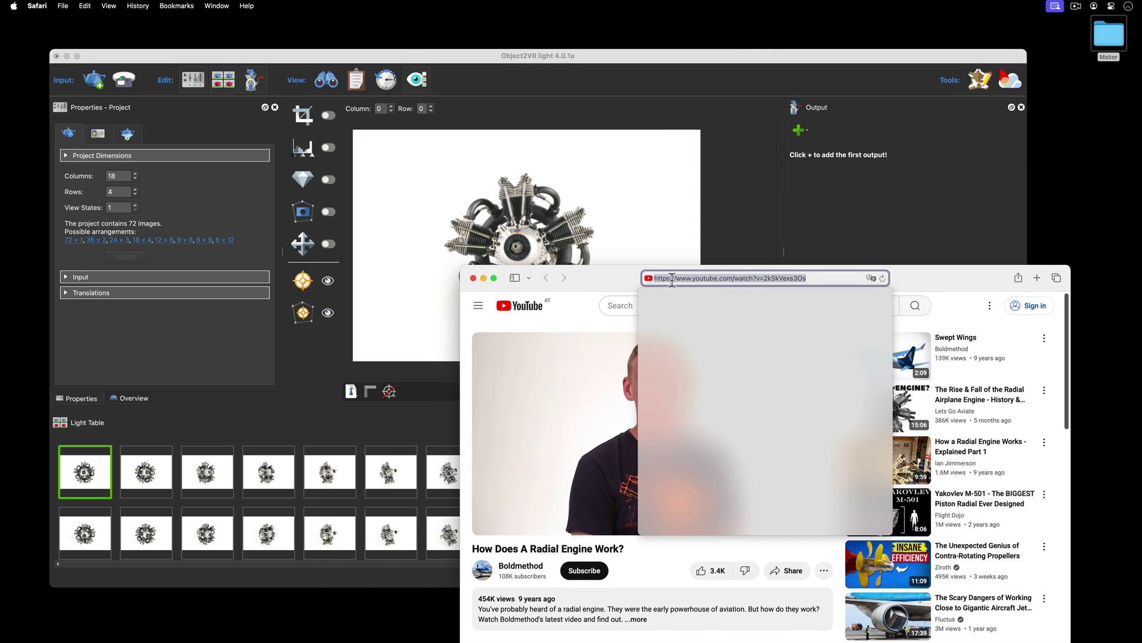
left_click_drag(649, 282, 617, 221)
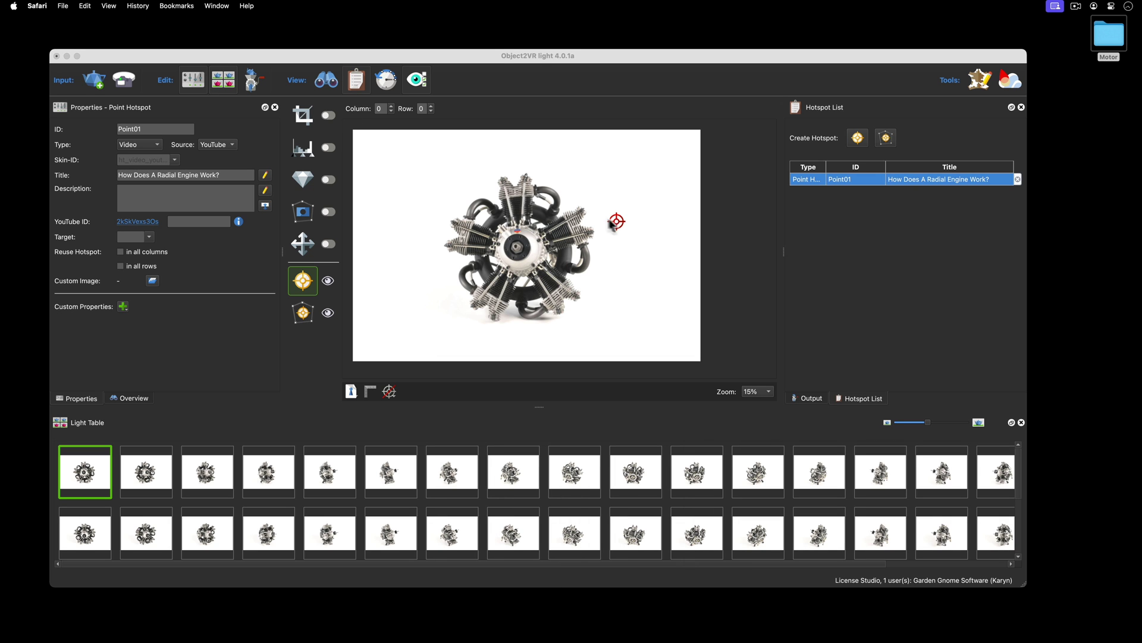
left_click(618, 225)
left_click_drag(619, 226, 629, 225)
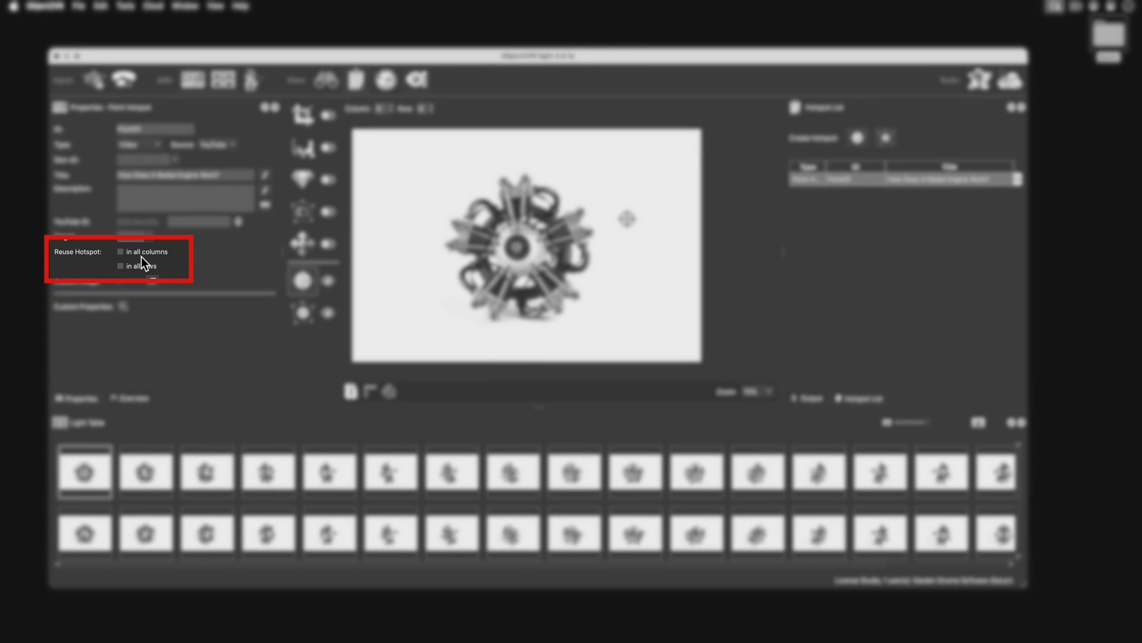
Set the video hotspot to reuse in all columns and all rows
left_click(122, 252)
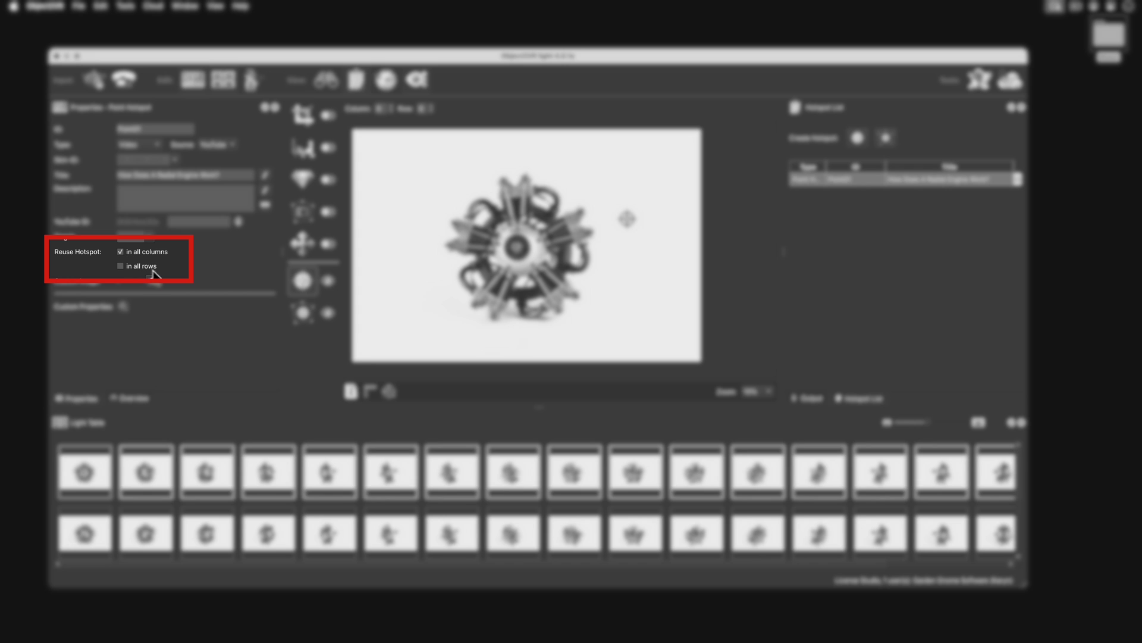
left_click(121, 267)
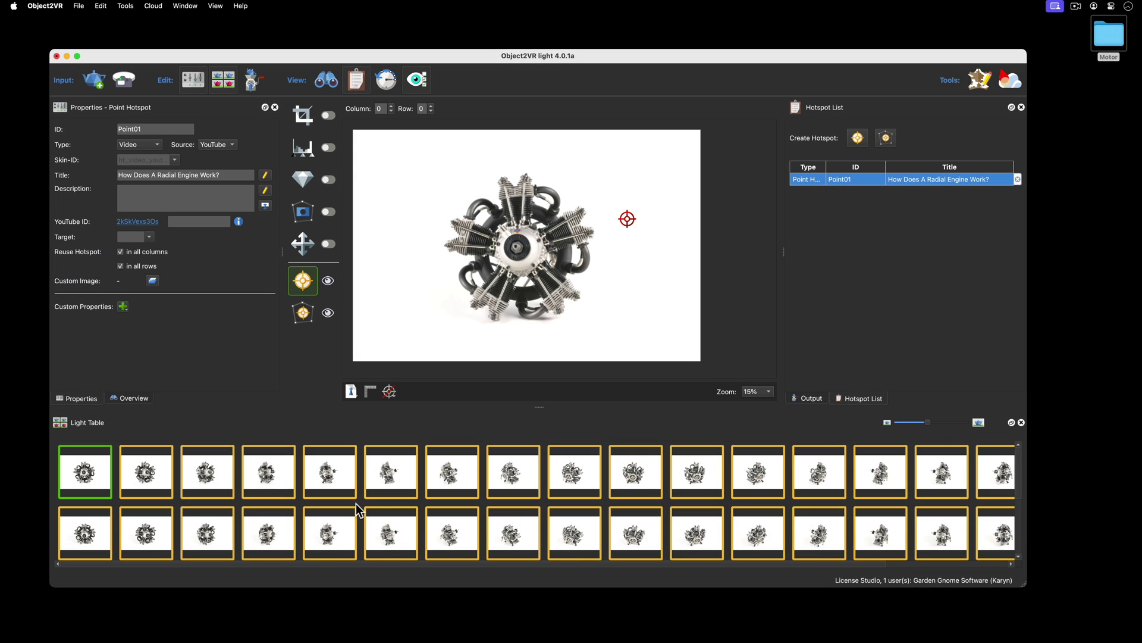
scroll(356, 503, "down", 2)
scroll(356, 503, "up", 2)
scroll(356, 503, "down", 2)
scroll(356, 504, "up", 2)
left_click(810, 398)
Add a web output using the neto.ggsk skin and export it, accepting the save warning
left_click(801, 130)
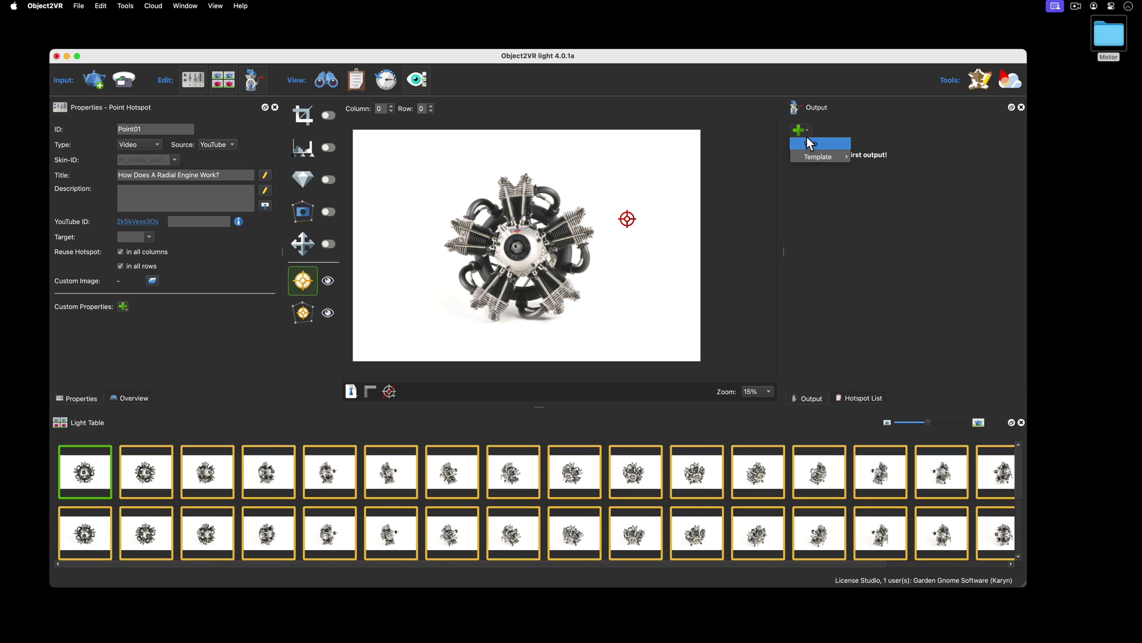
left_click(812, 146)
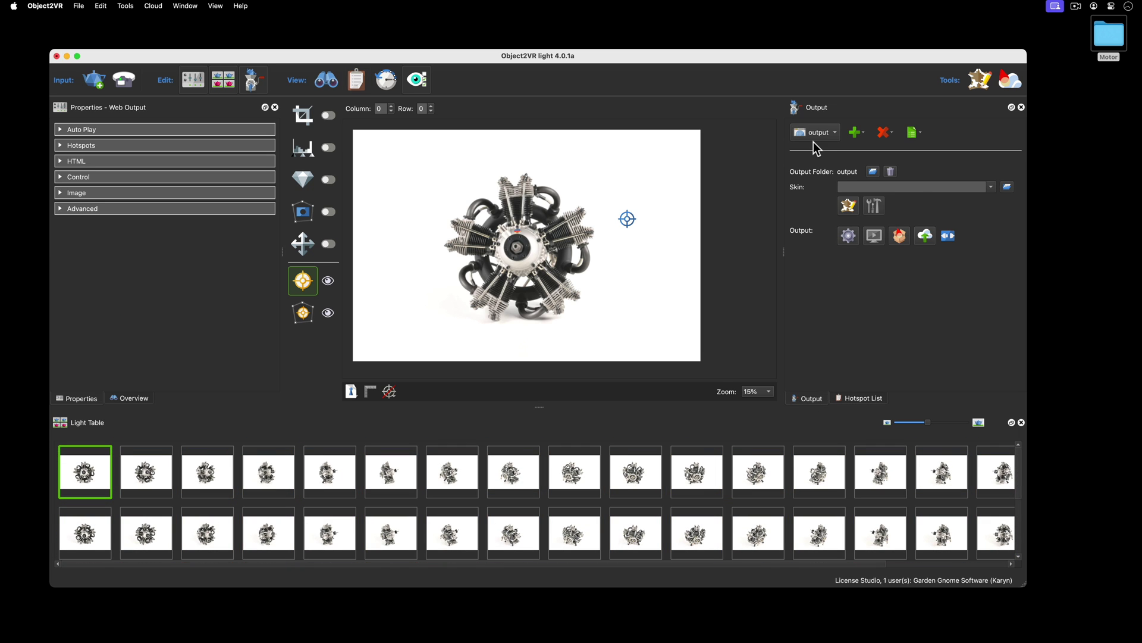
left_click(992, 187)
left_click(902, 238)
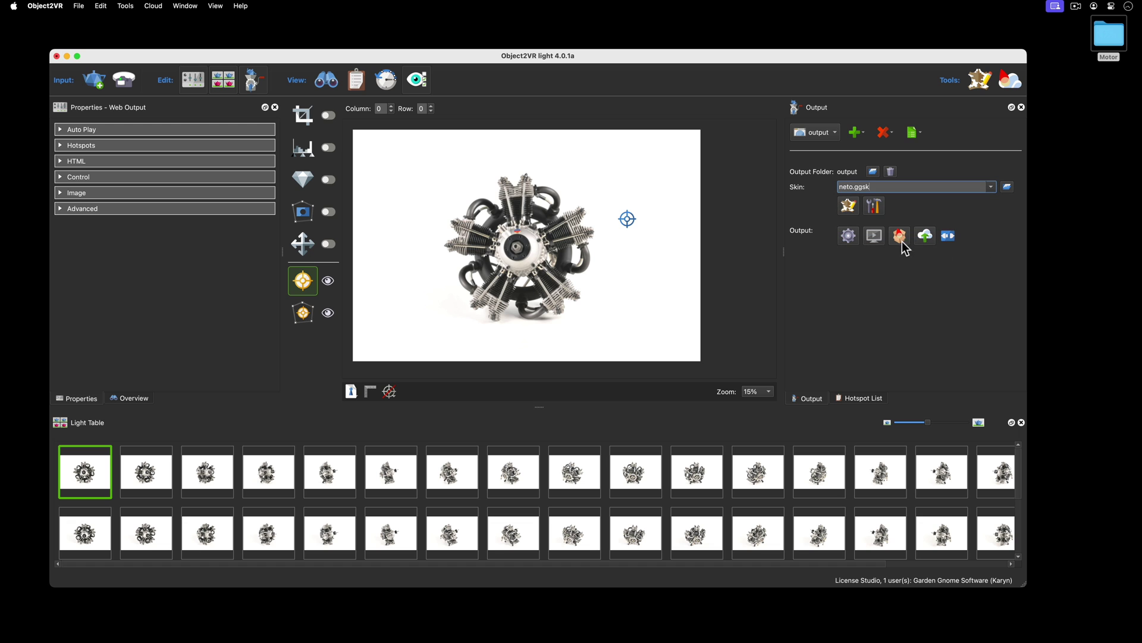
left_click(848, 236)
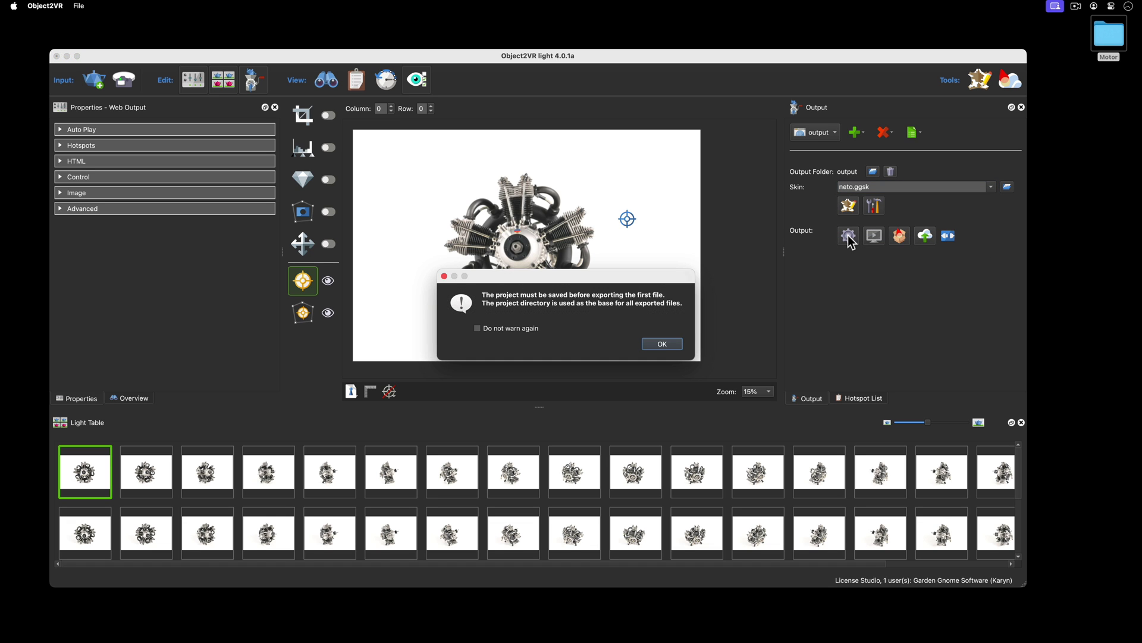
left_click(669, 343)
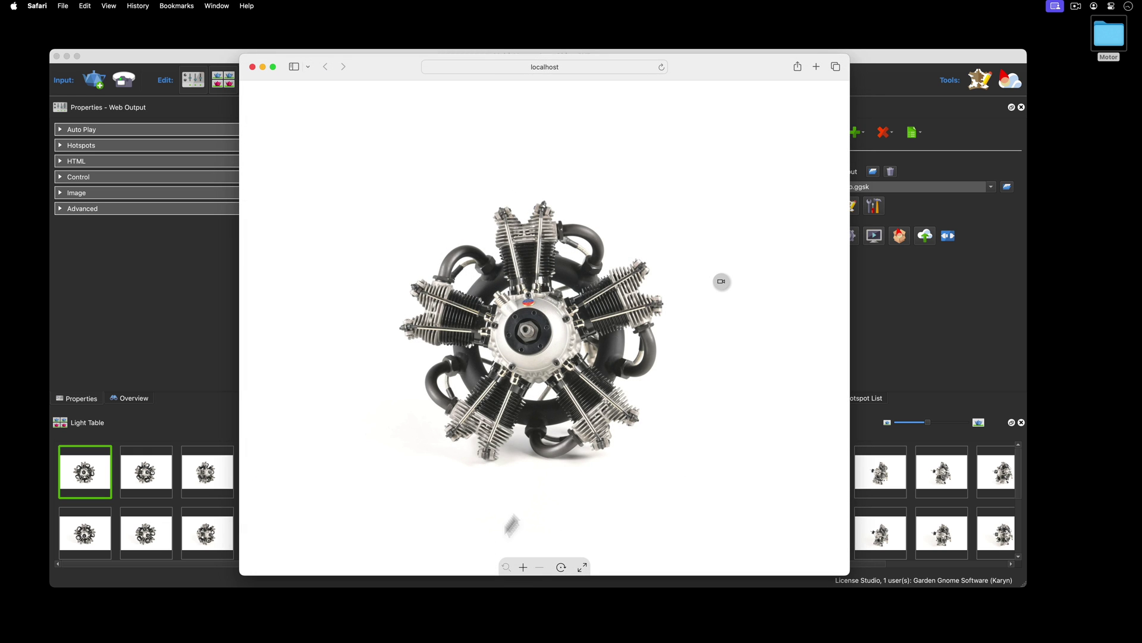
Zoom the engine preview in and back out, then pan the view with the hand tool
left_click(523, 568)
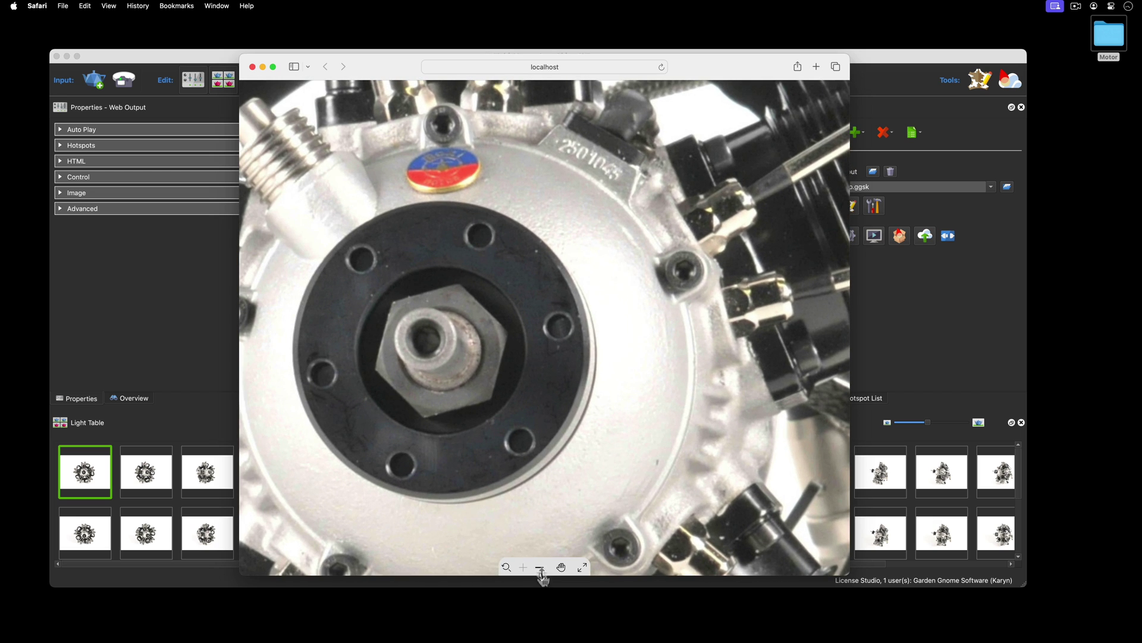
left_click(541, 568)
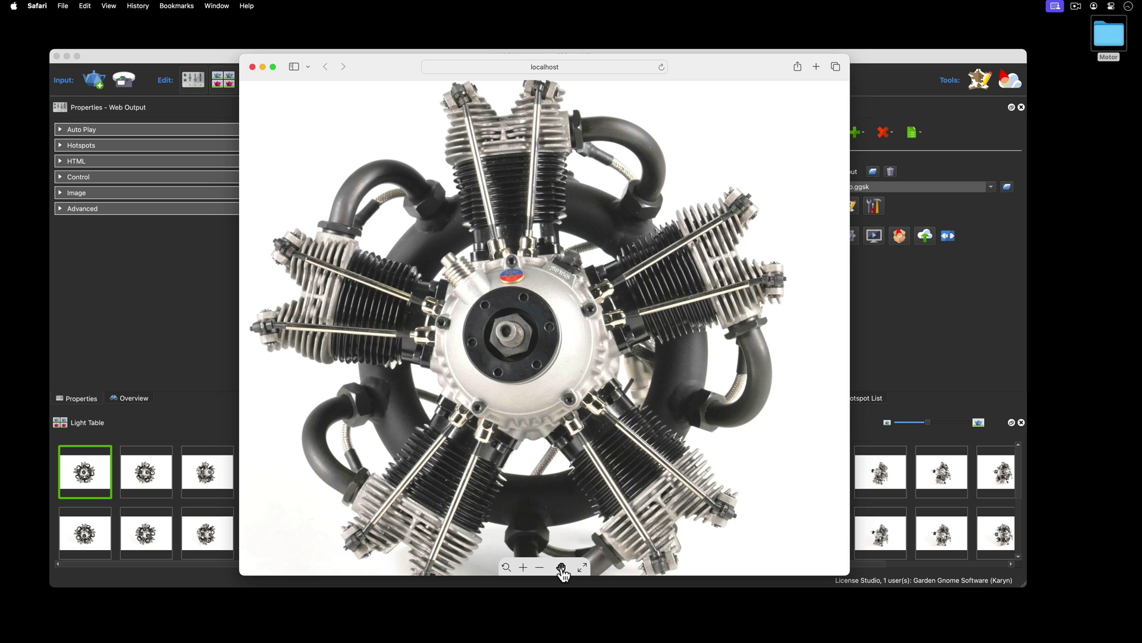
left_click(562, 567)
mouse_move(748, 229)
left_mouse_down()
mouse_move(809, 226)
mouse_move(609, 495)
mouse_move(516, 499)
mouse_move(615, 481)
mouse_move(617, 460)
left_mouse_up()
Return to rotate mode, reset the view, and drag the engine to a side angle
left_click(562, 568)
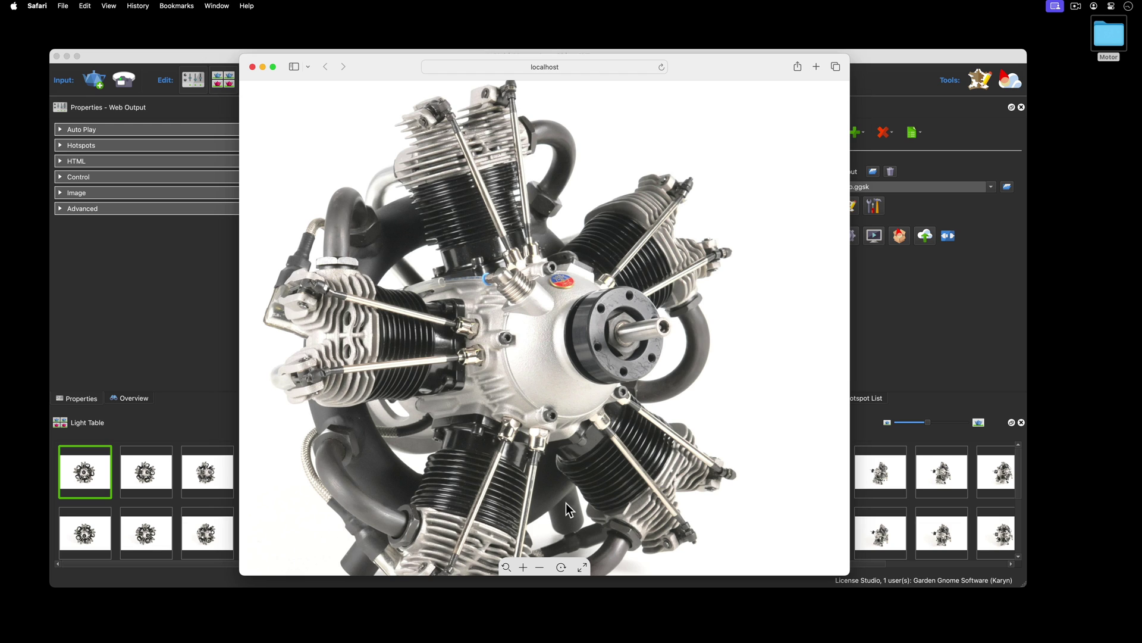
left_click(507, 568)
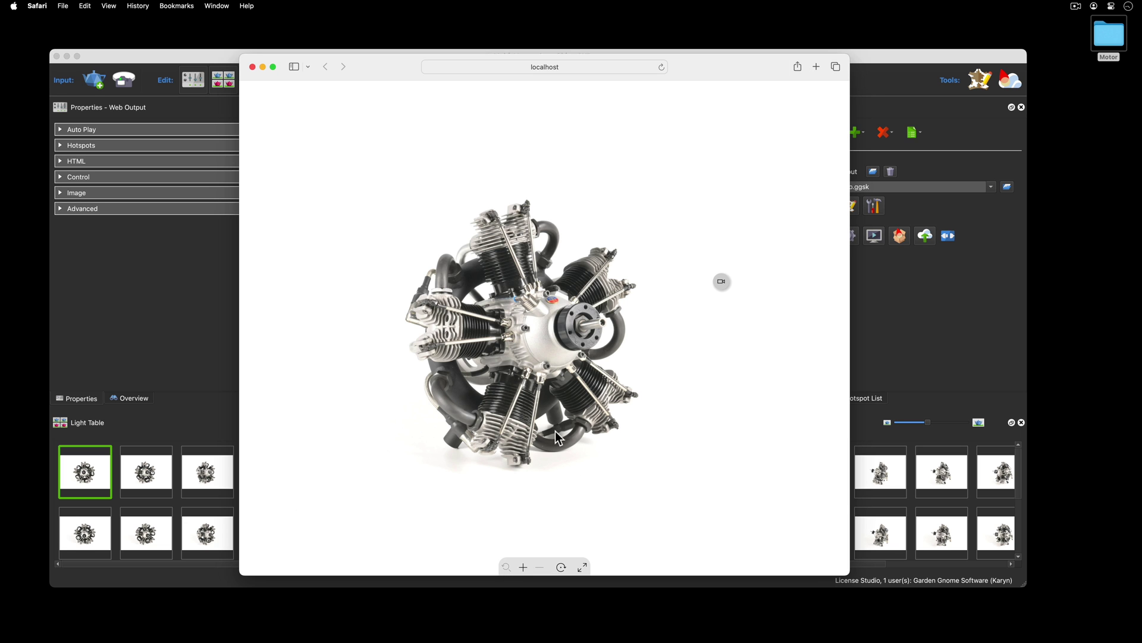
left_click_drag(560, 431, 379, 435)
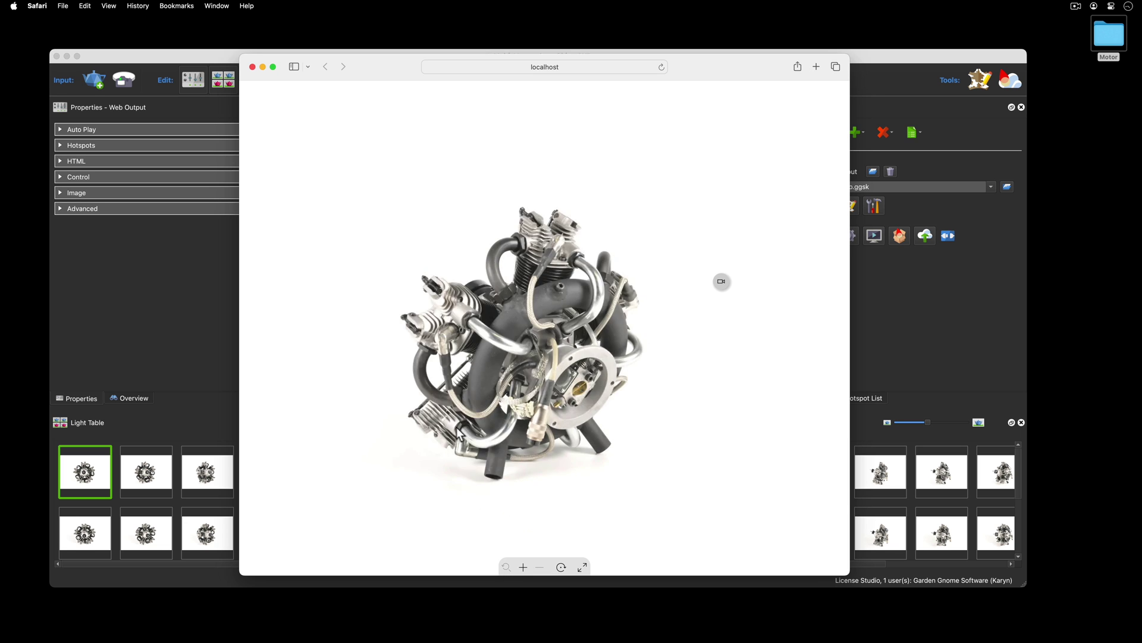